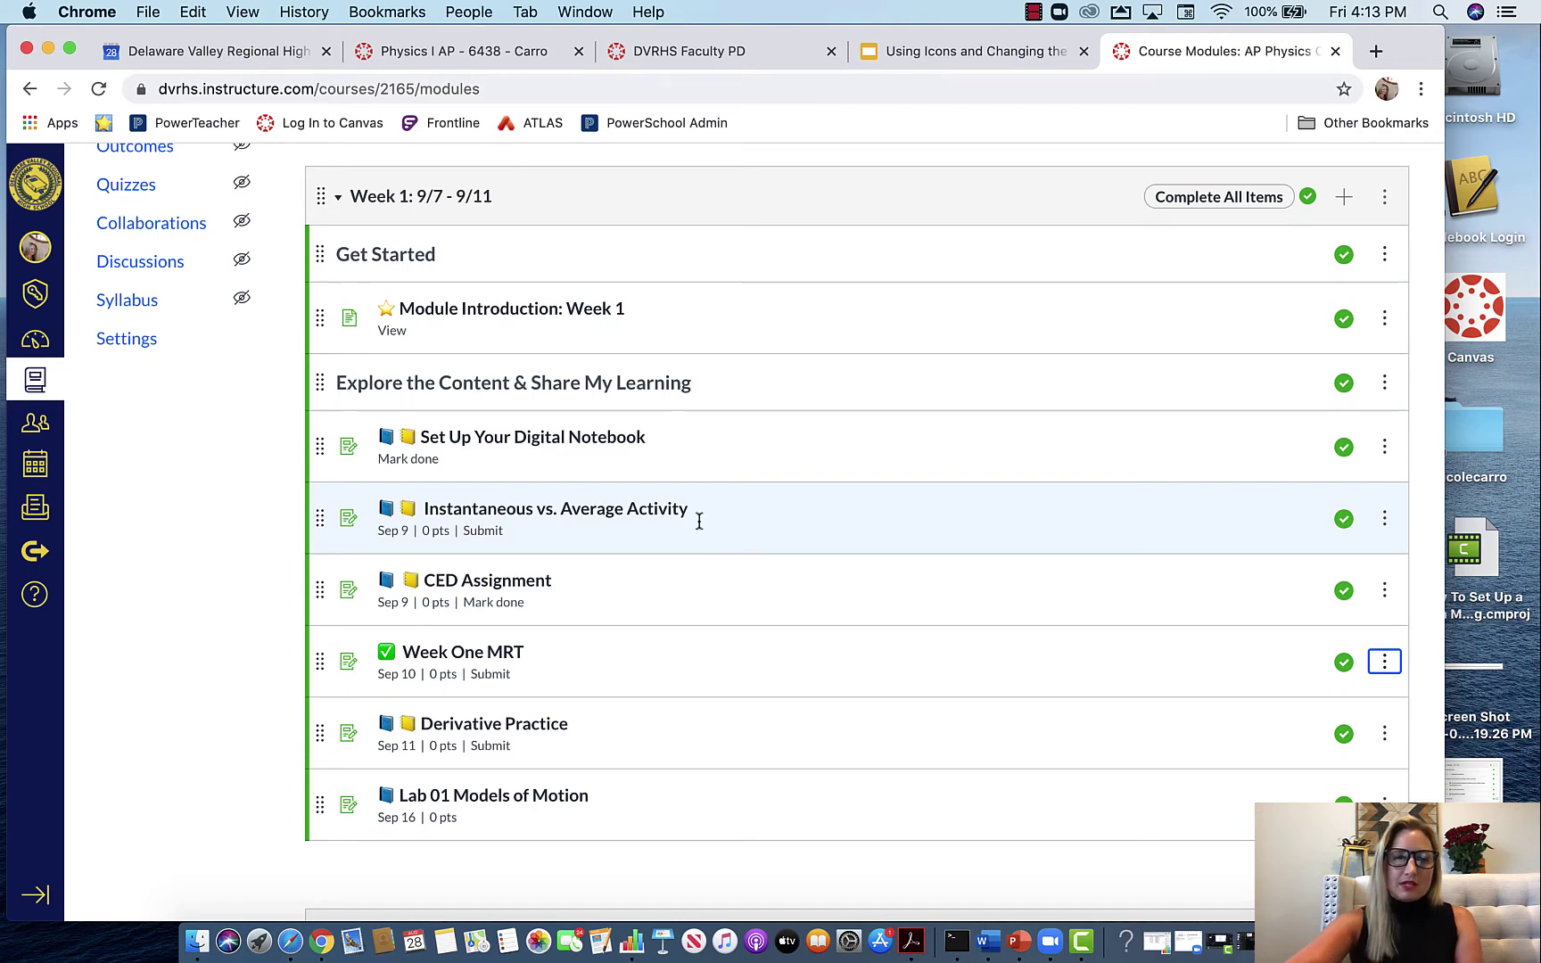
Step: Open the Module Introduction: Week 1 page and examine its overview, guiding question, learning objectives and weekly learning schedules
click(552, 314)
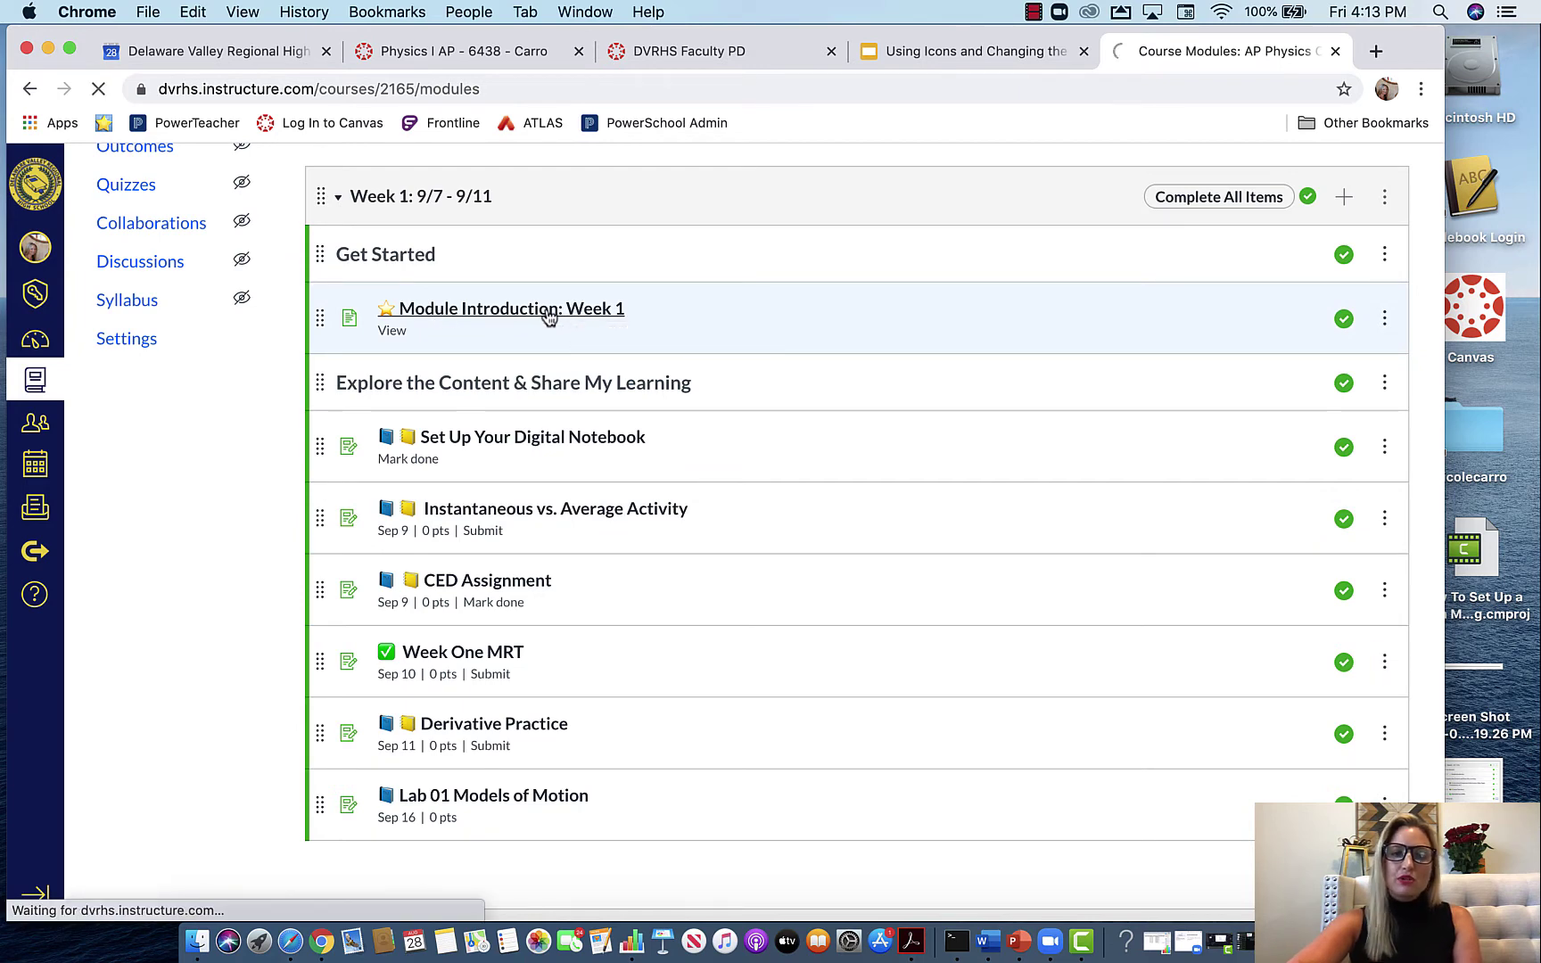
scroll(598, 595, down, 3)
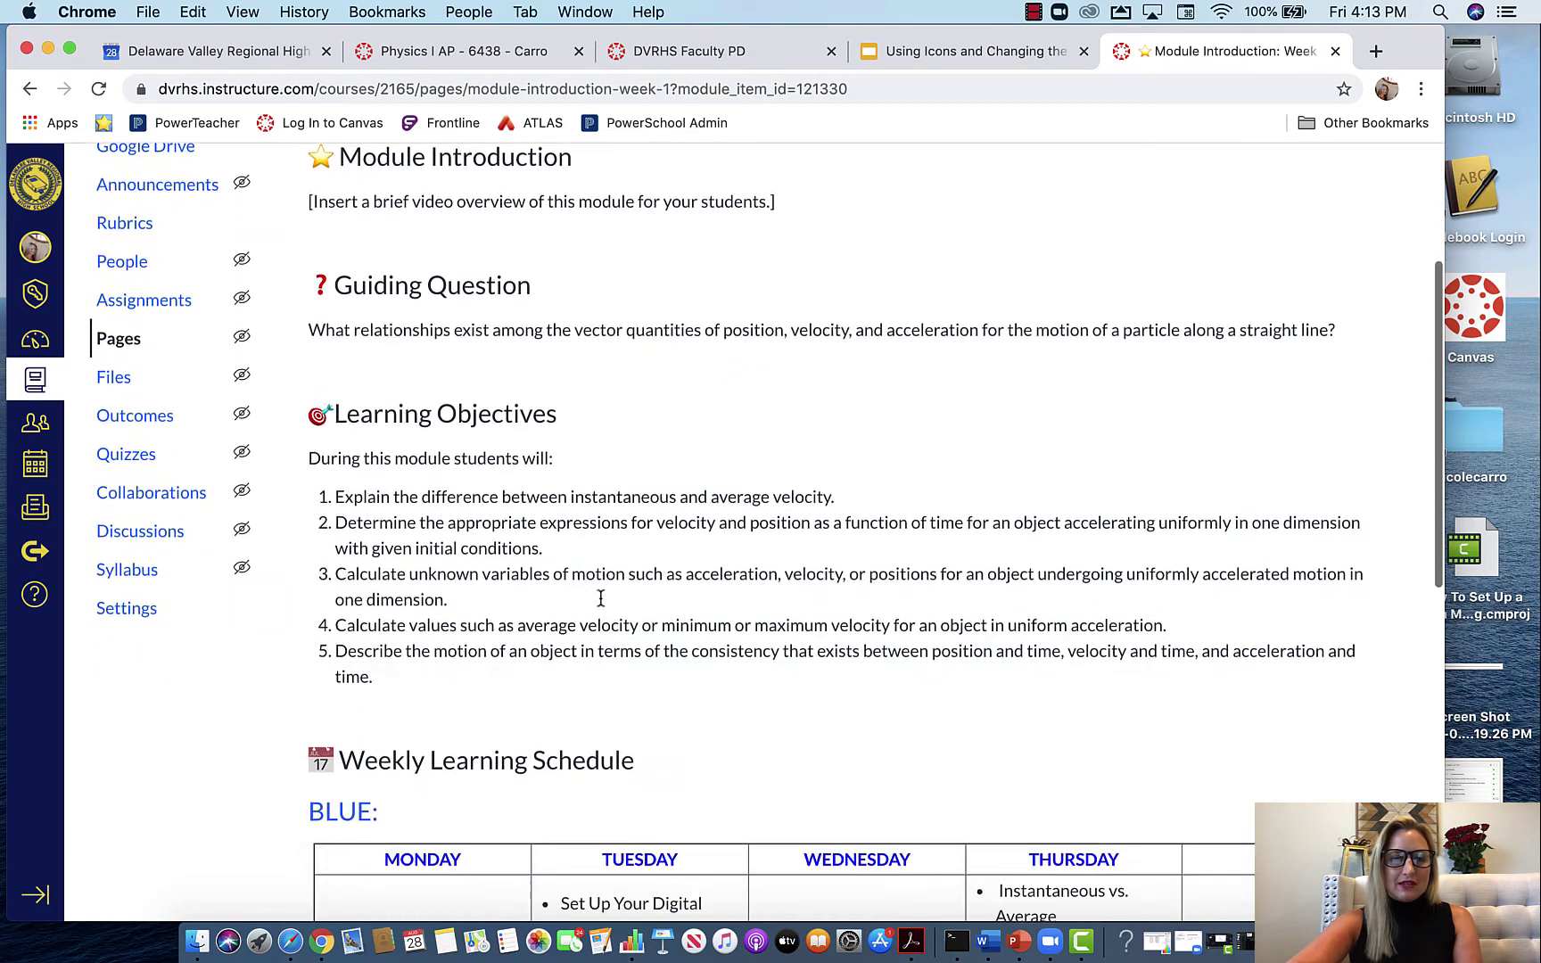
scroll(600, 598, down, 5)
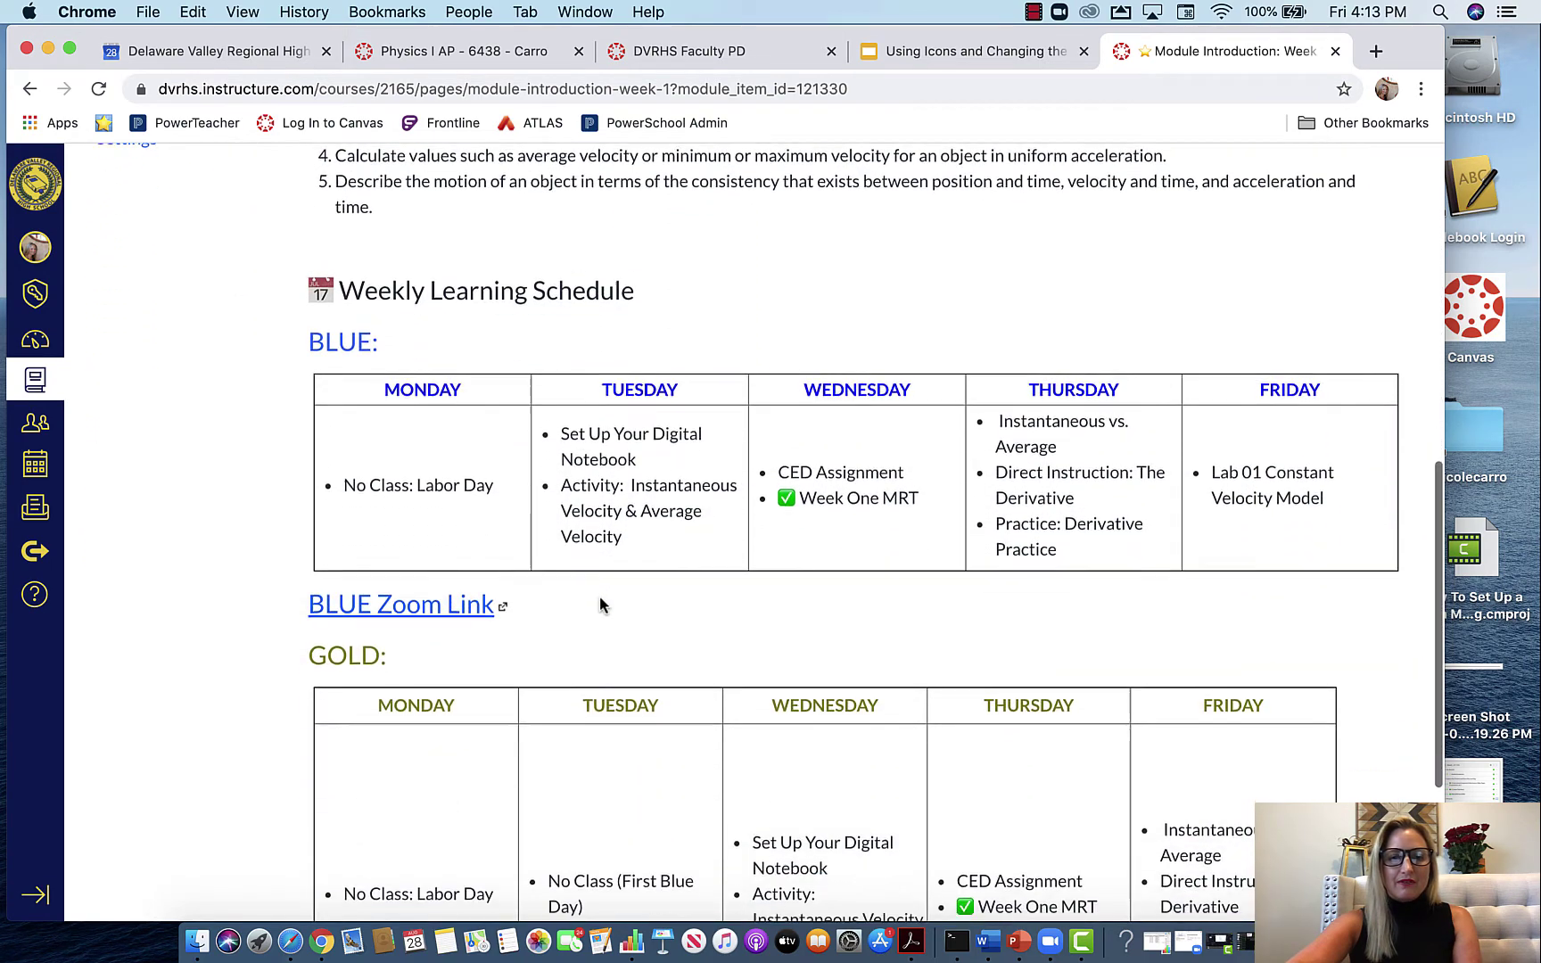
scroll(599, 606, down, 3)
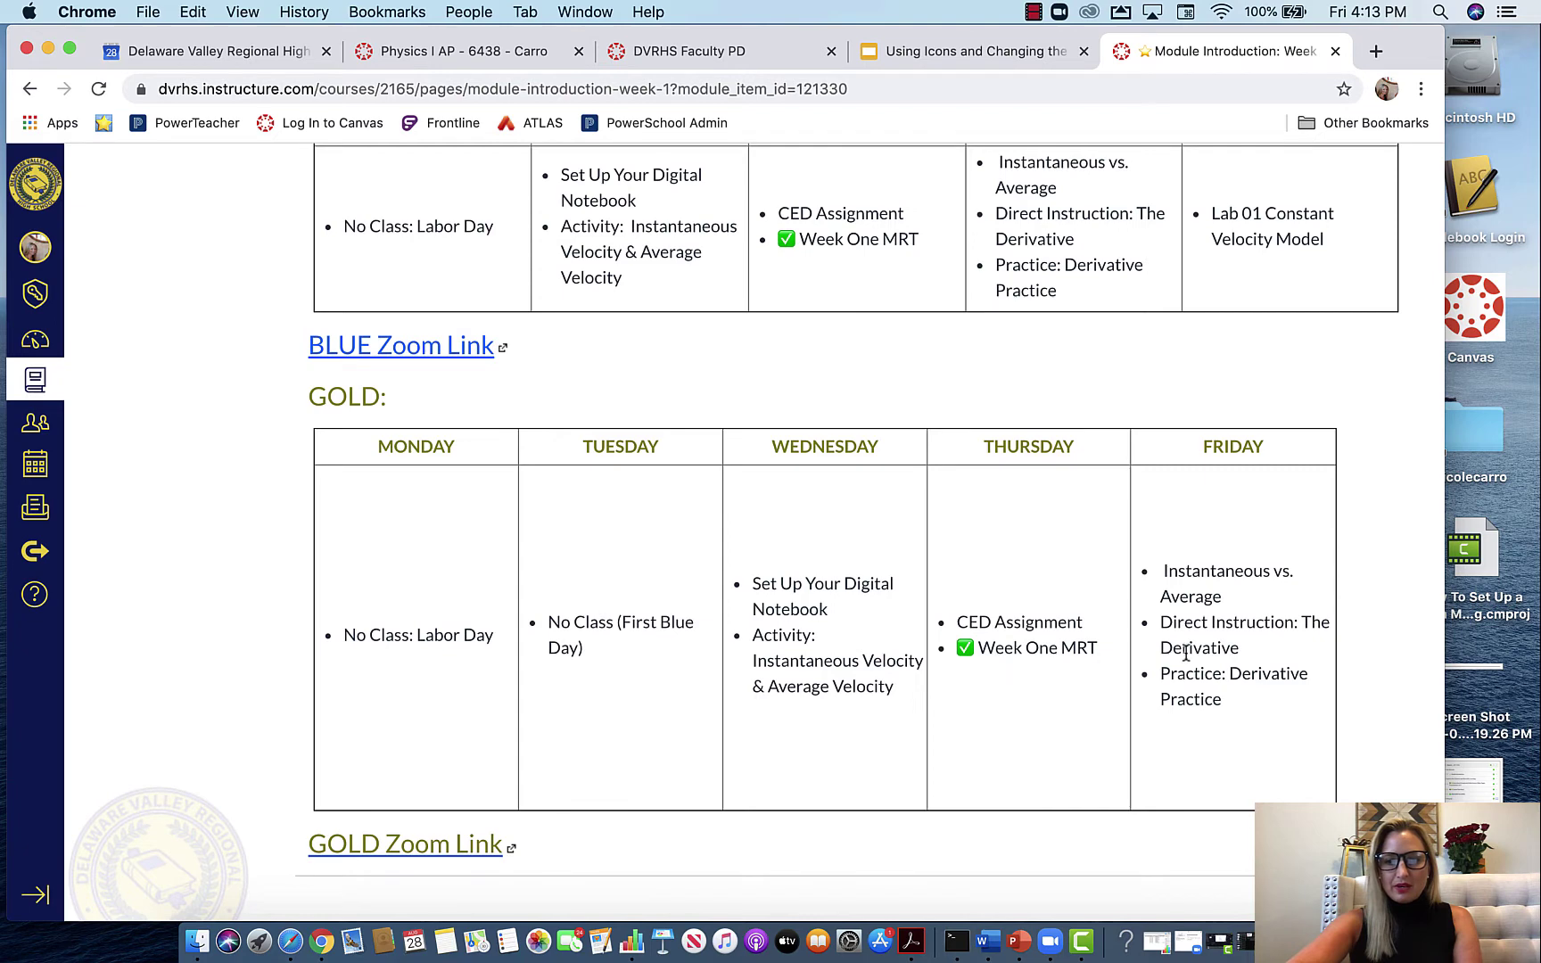
scroll(1187, 653, up, 4)
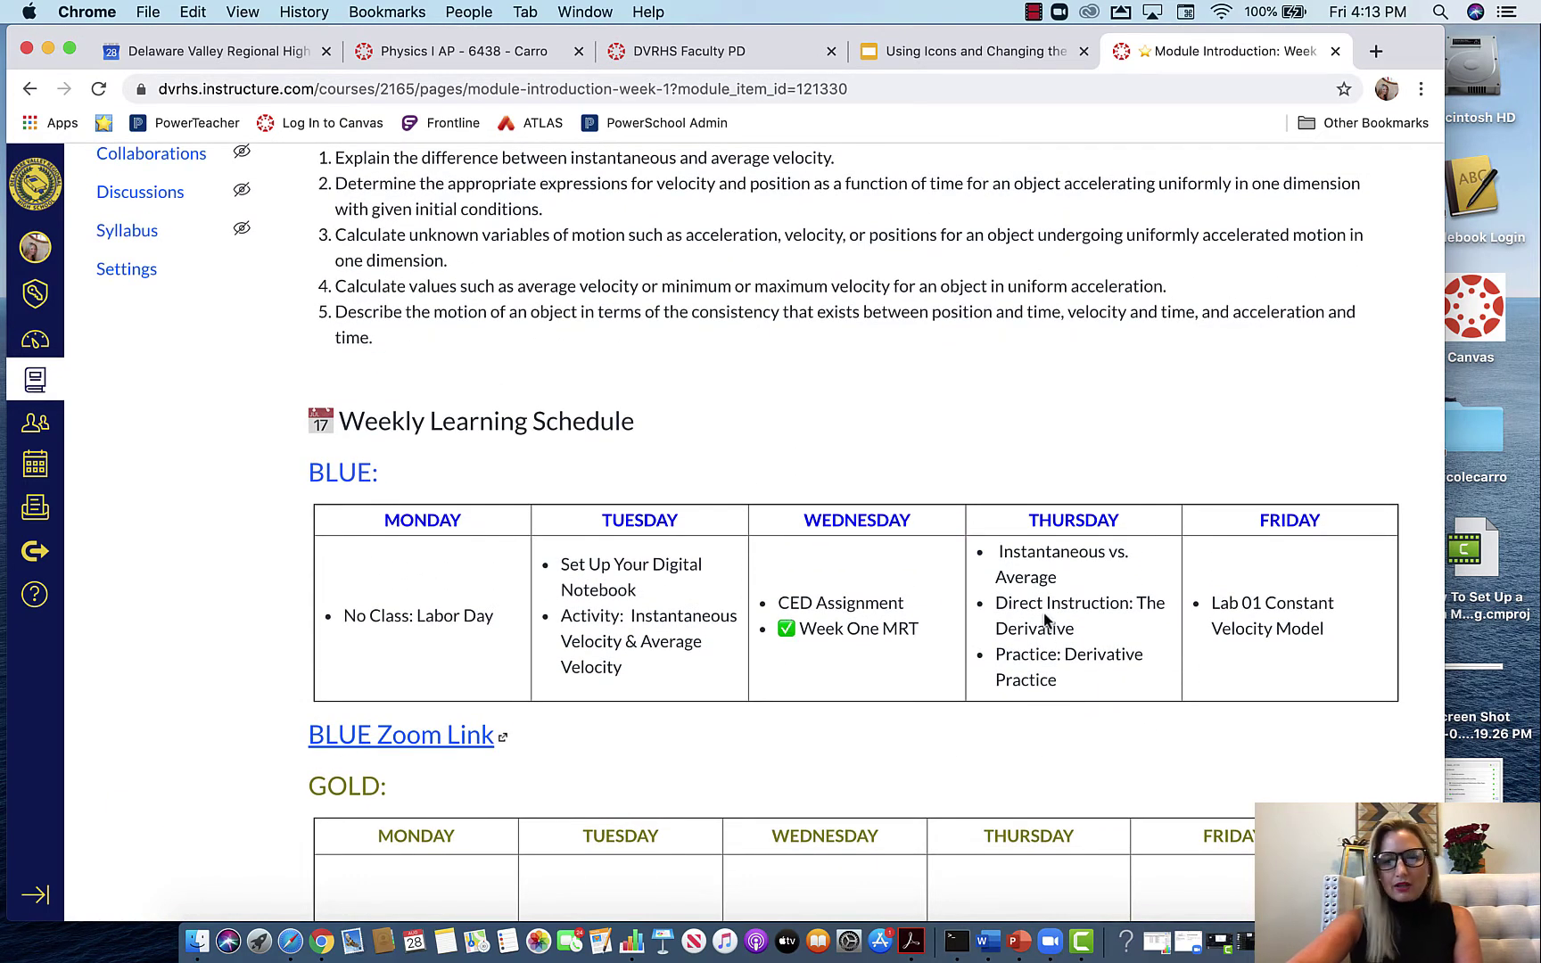
scroll(1026, 611, up, 2)
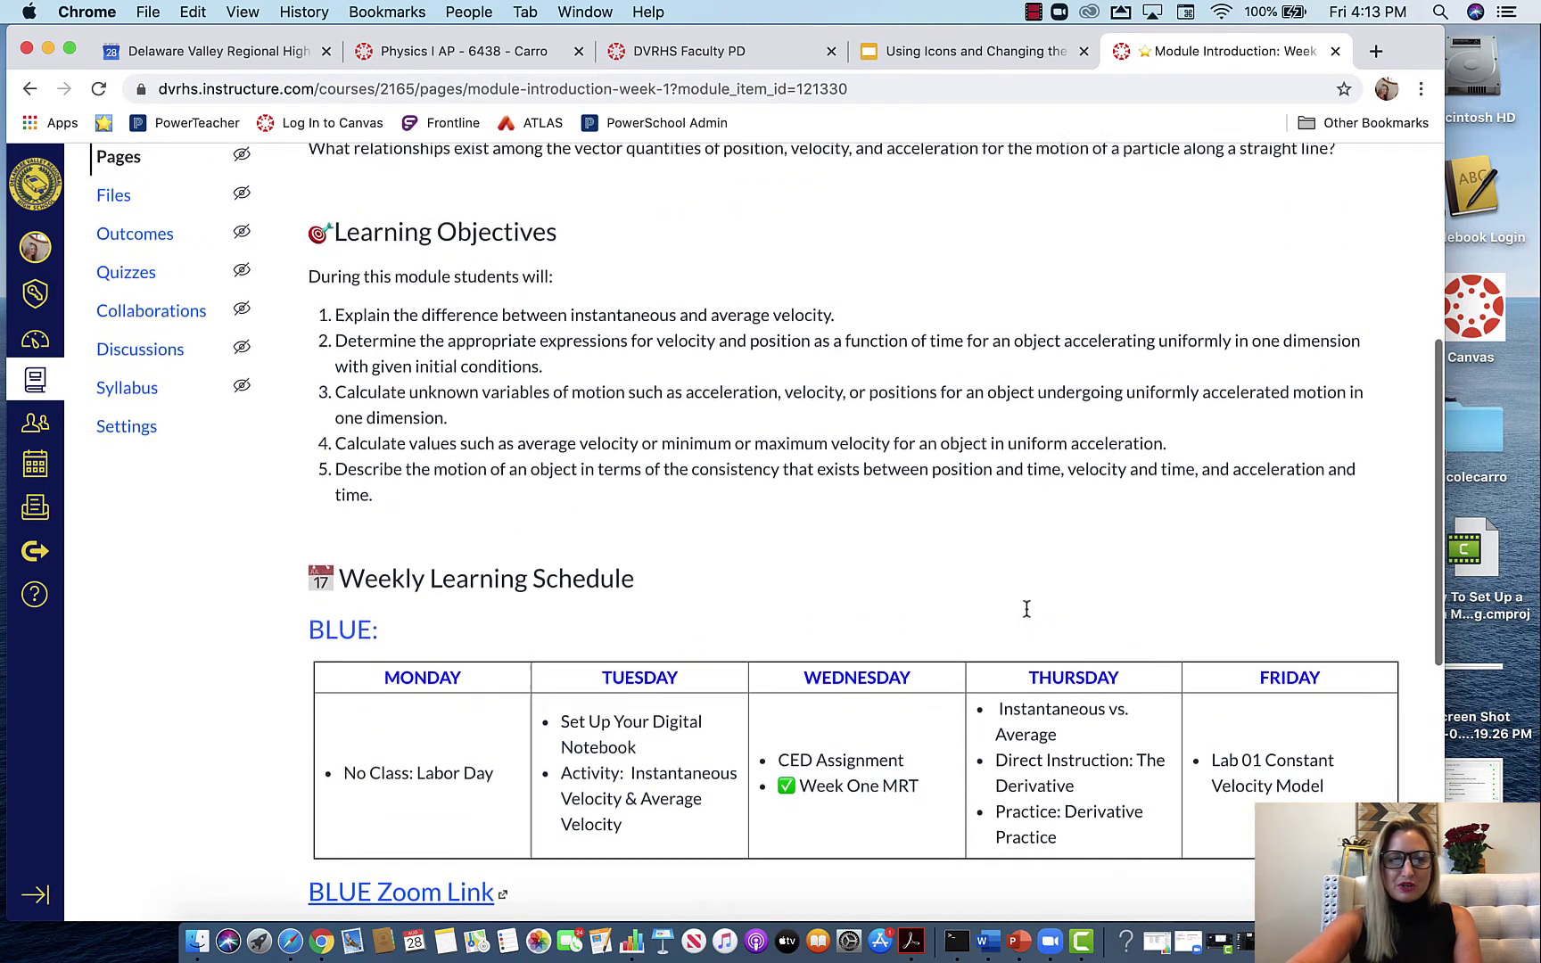
scroll(1027, 609, up, 5)
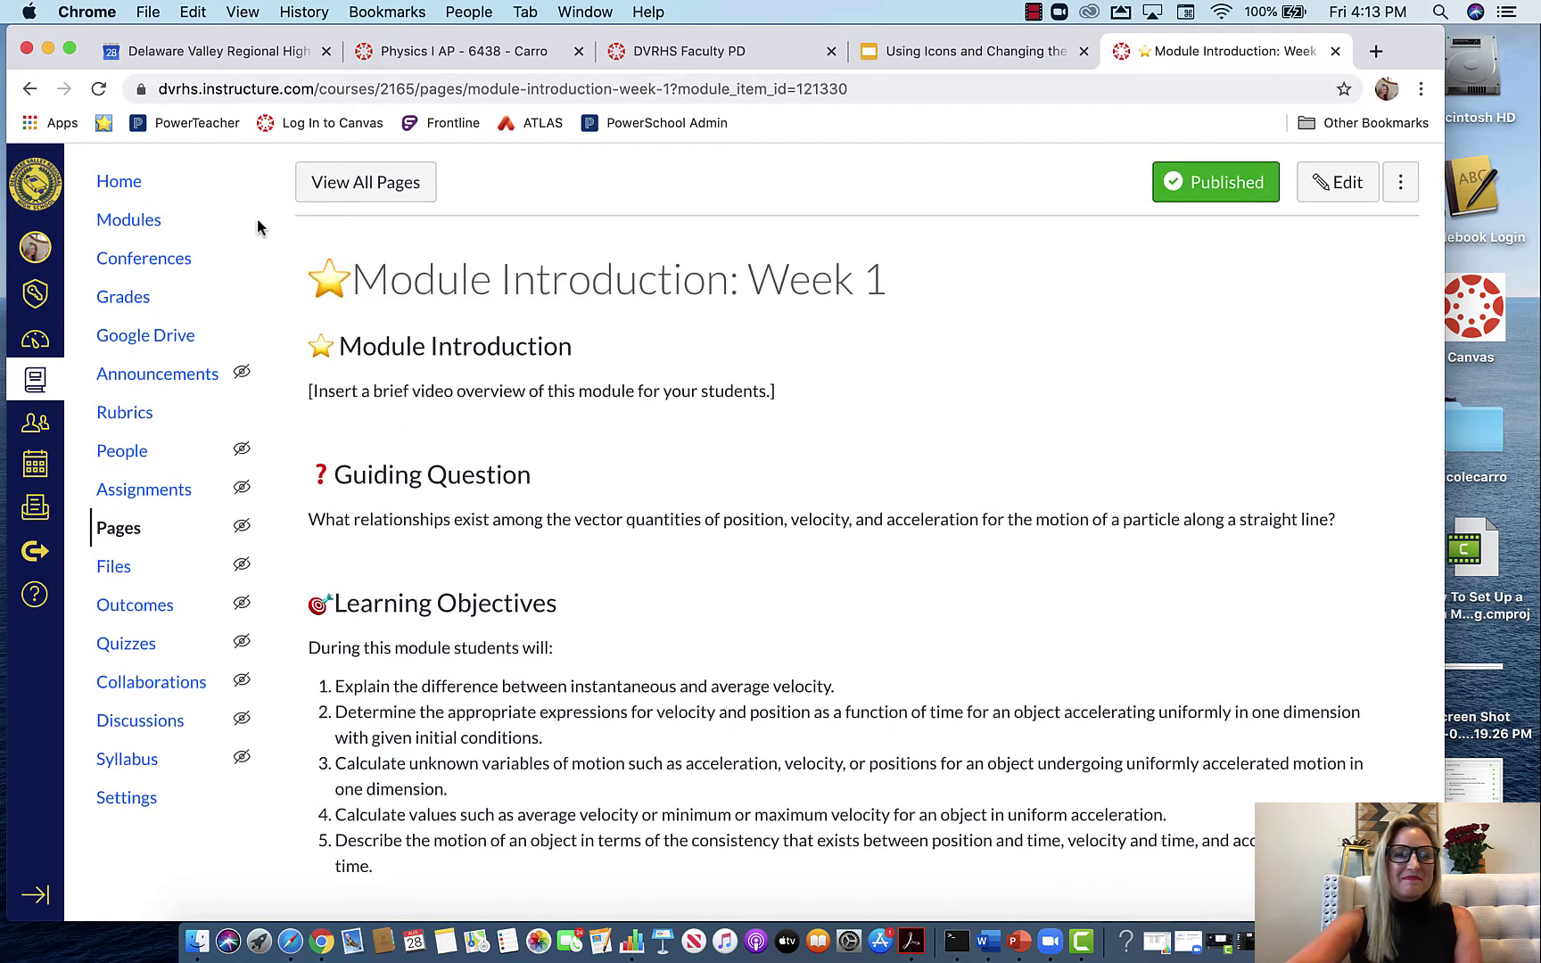
drag(394, 393, 785, 397)
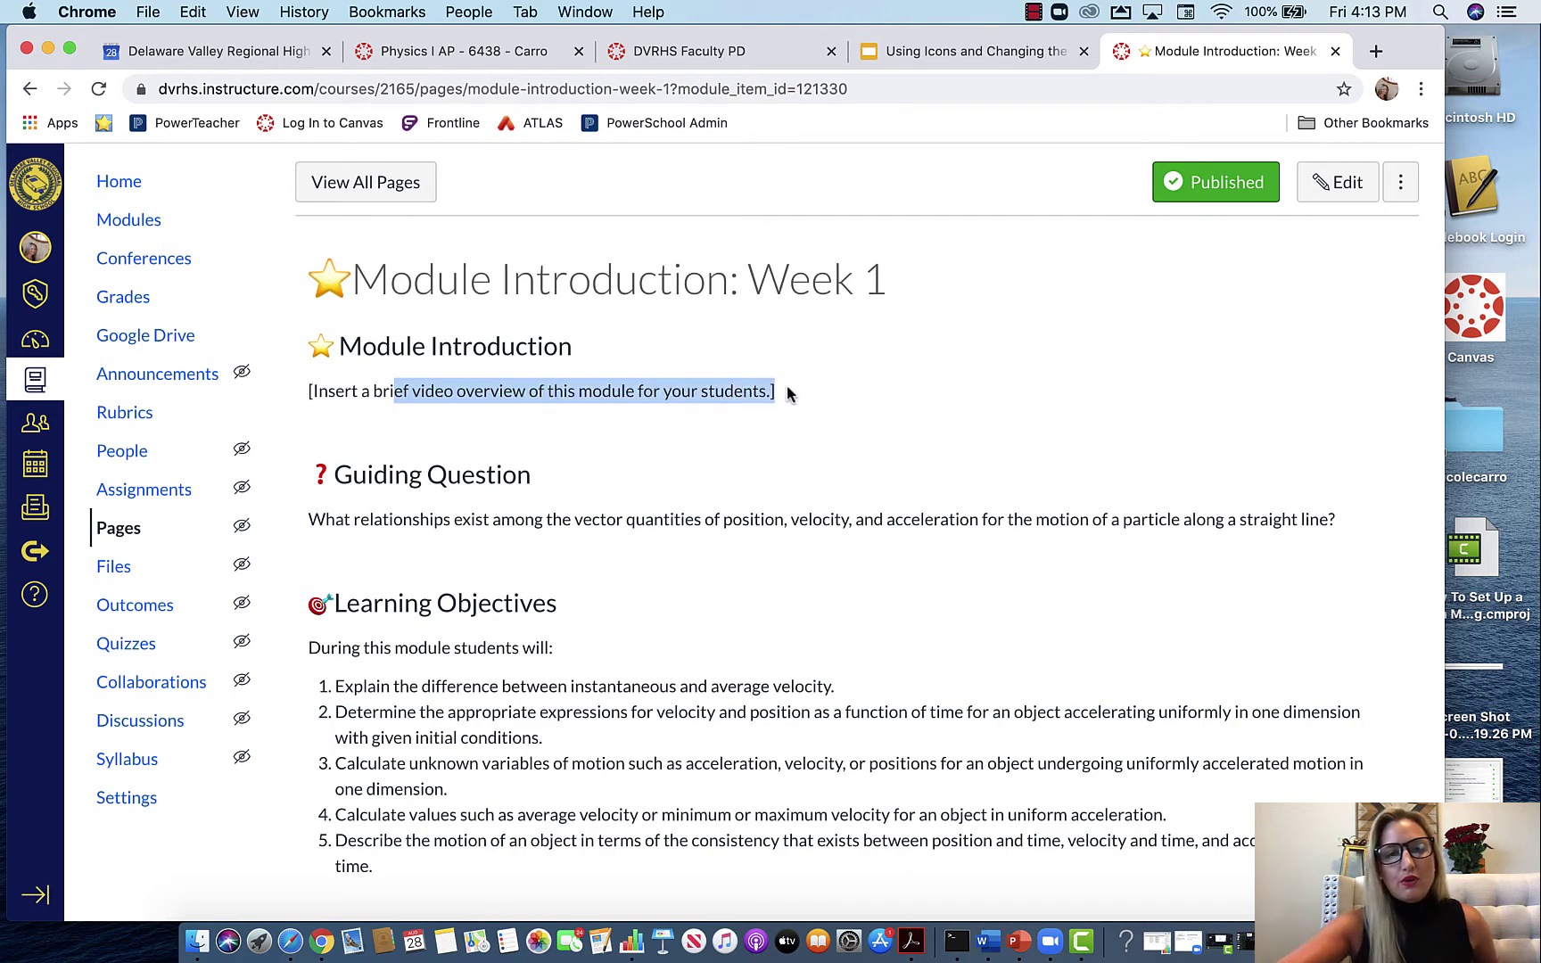
Step: Return to the course modules and review the items in the Week 1: 9/7 - 9/11 module
click(31, 91)
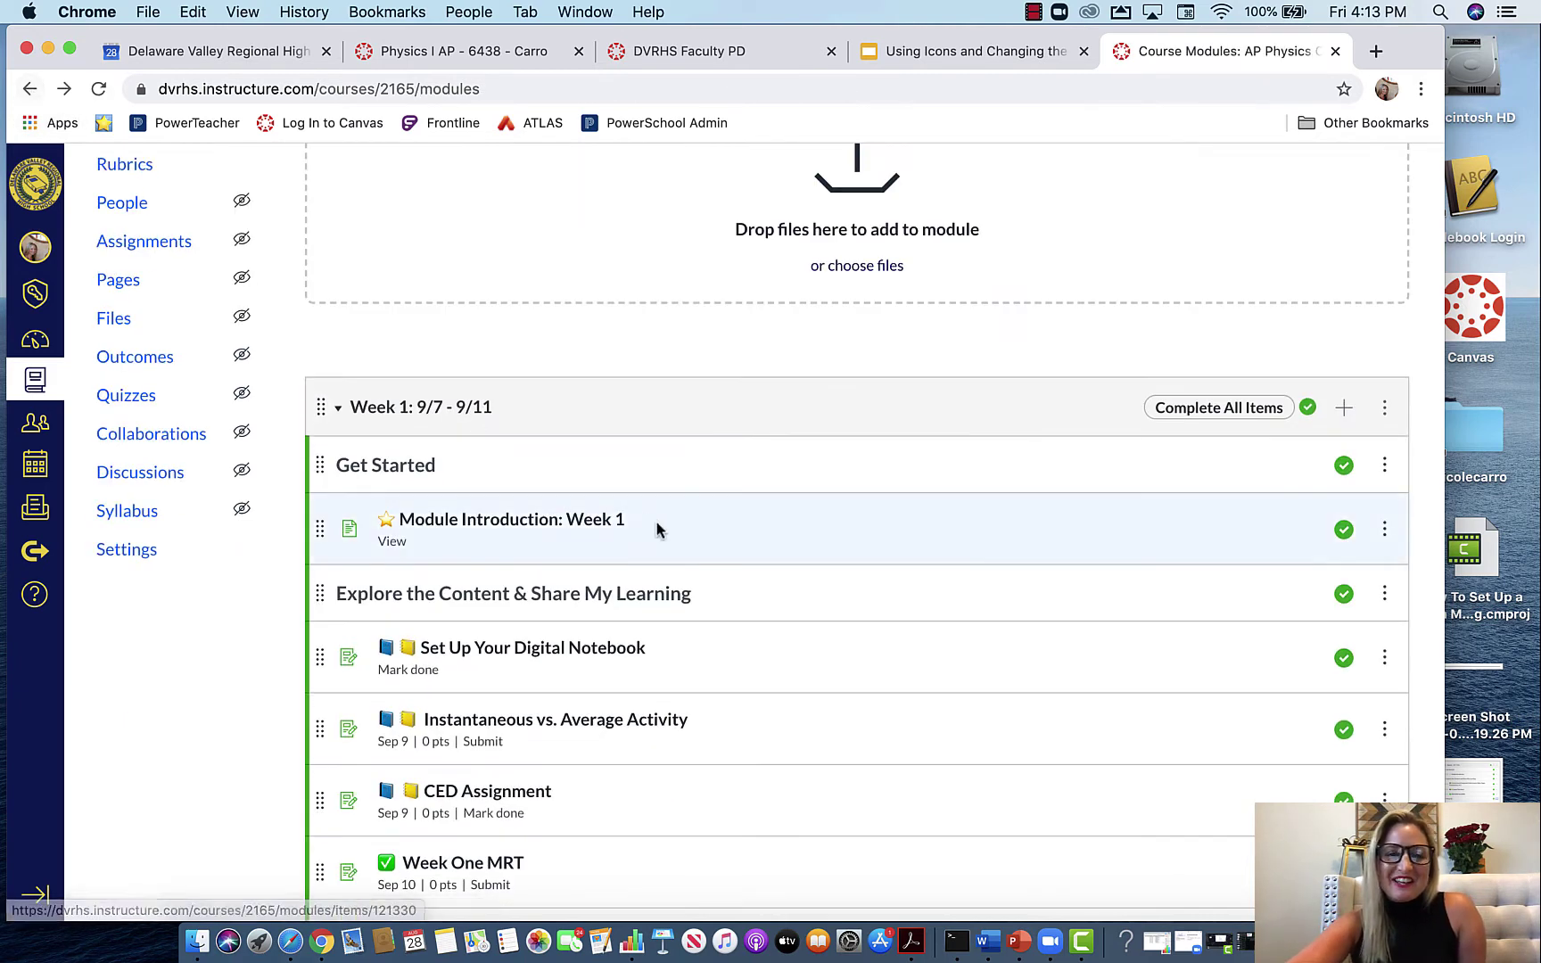
scroll(738, 699, down, 5)
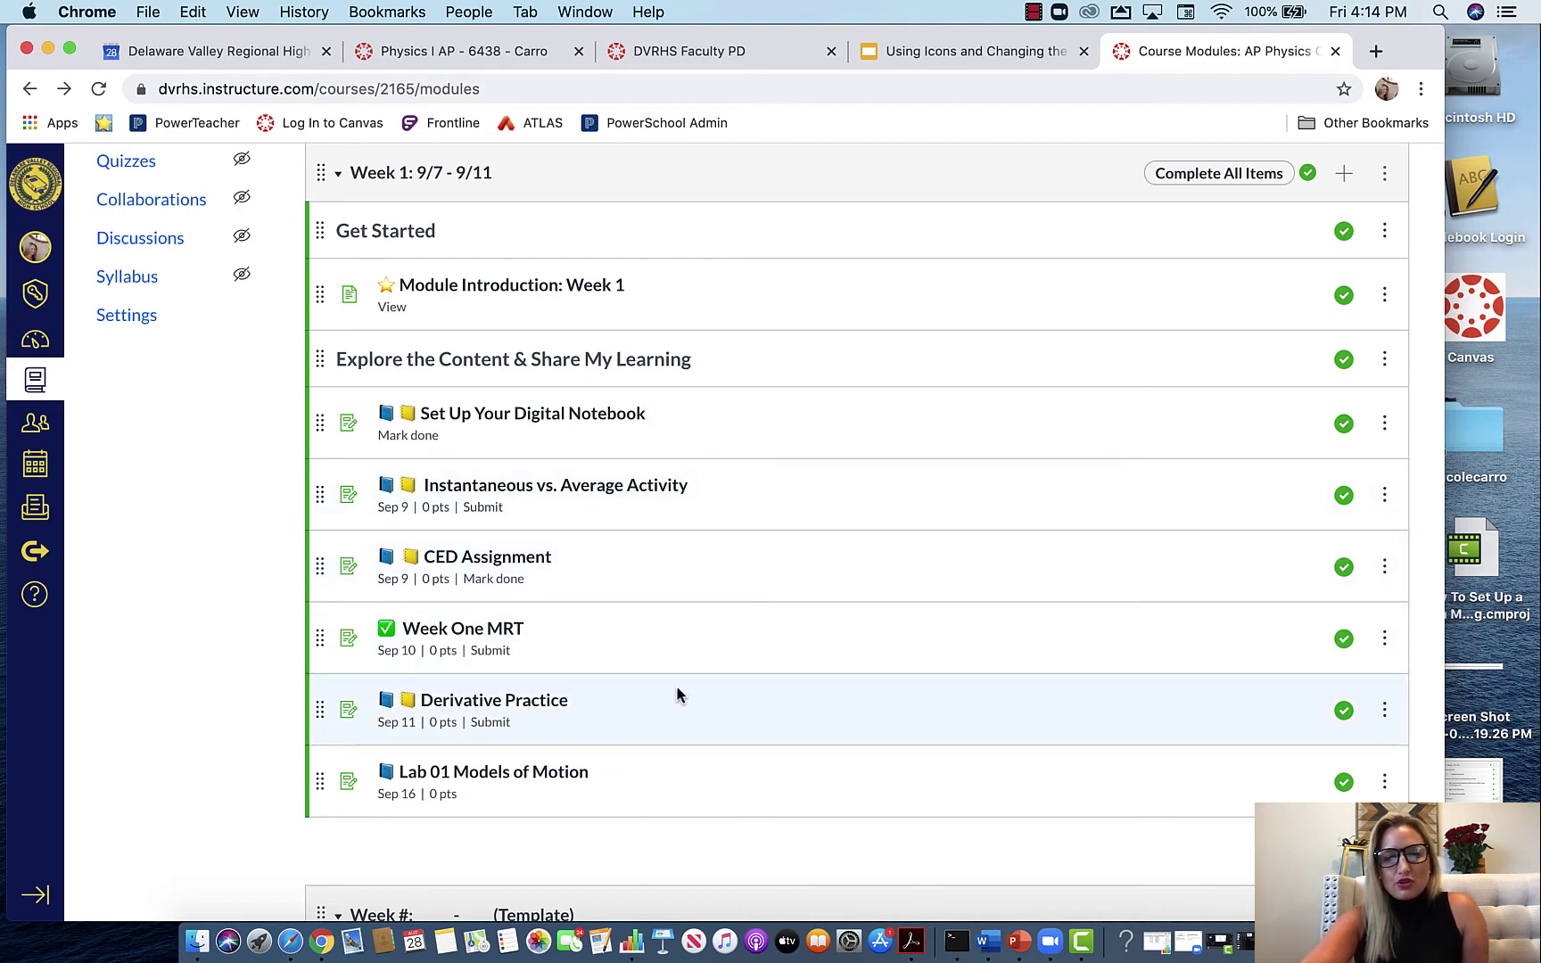
scroll(677, 695, down, 1)
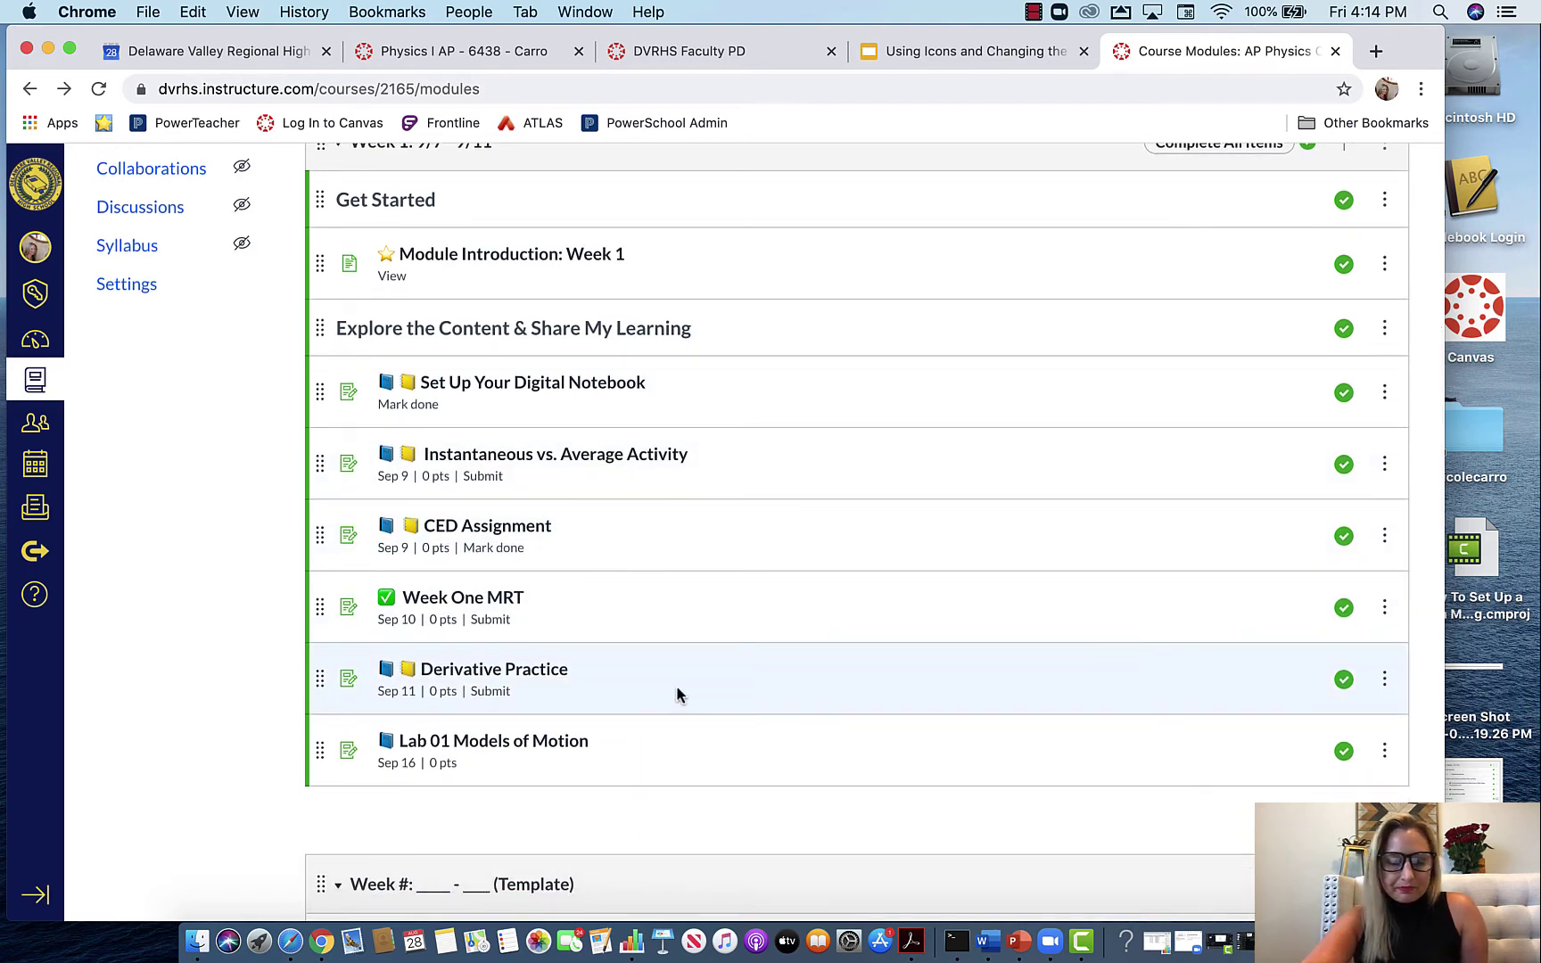
scroll(678, 695, up, 1)
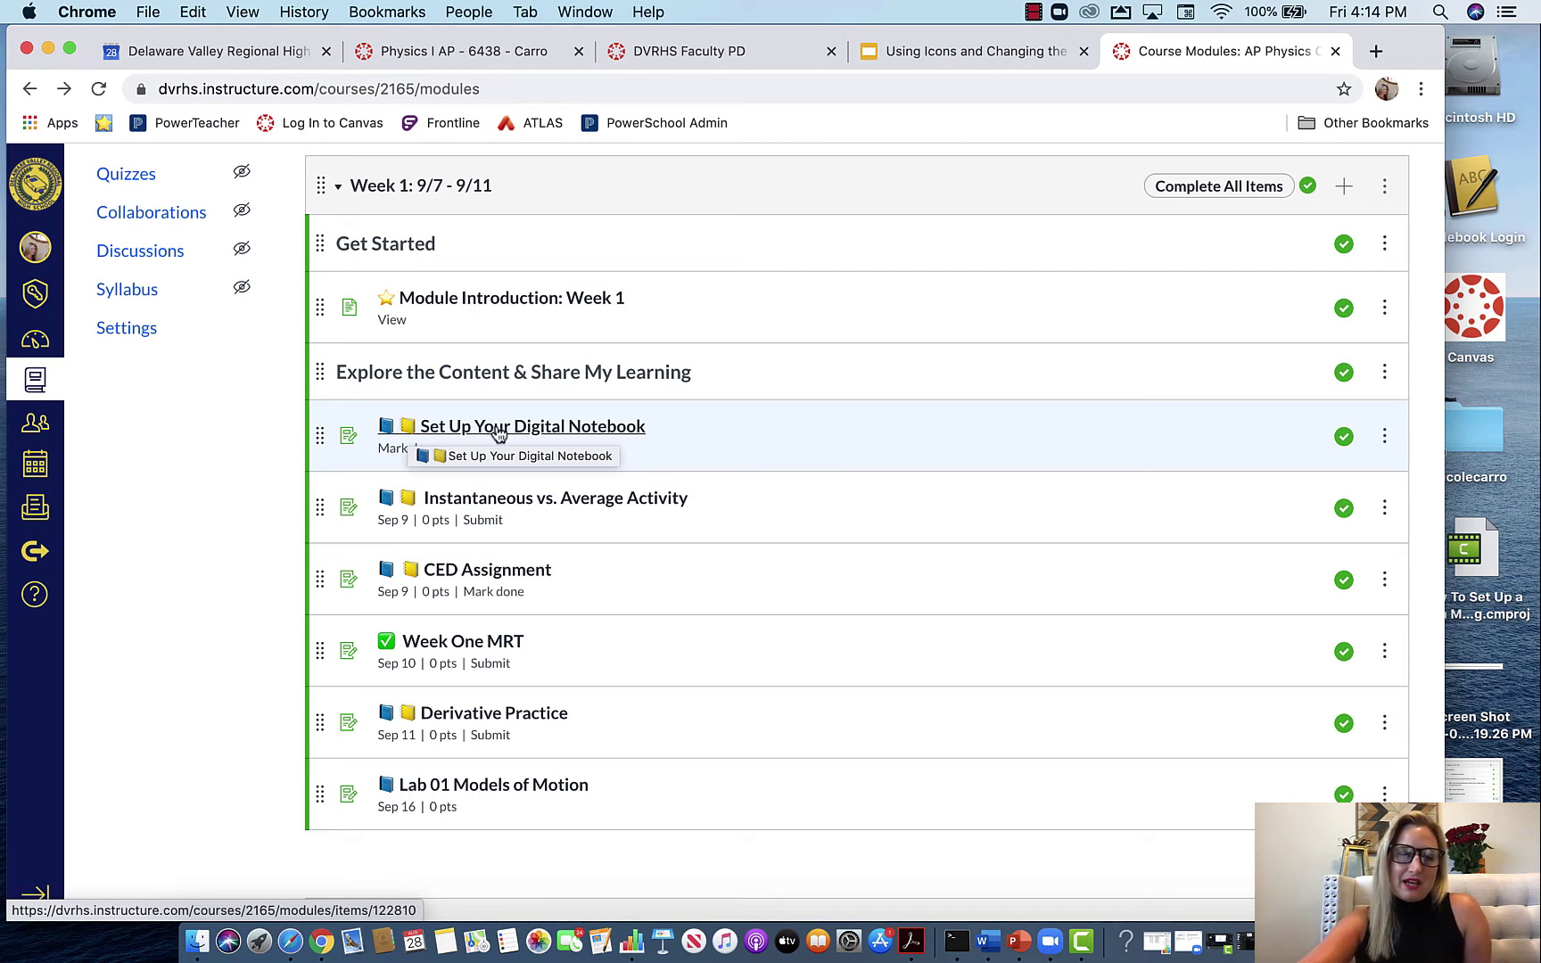
scroll(712, 502, down, 2)
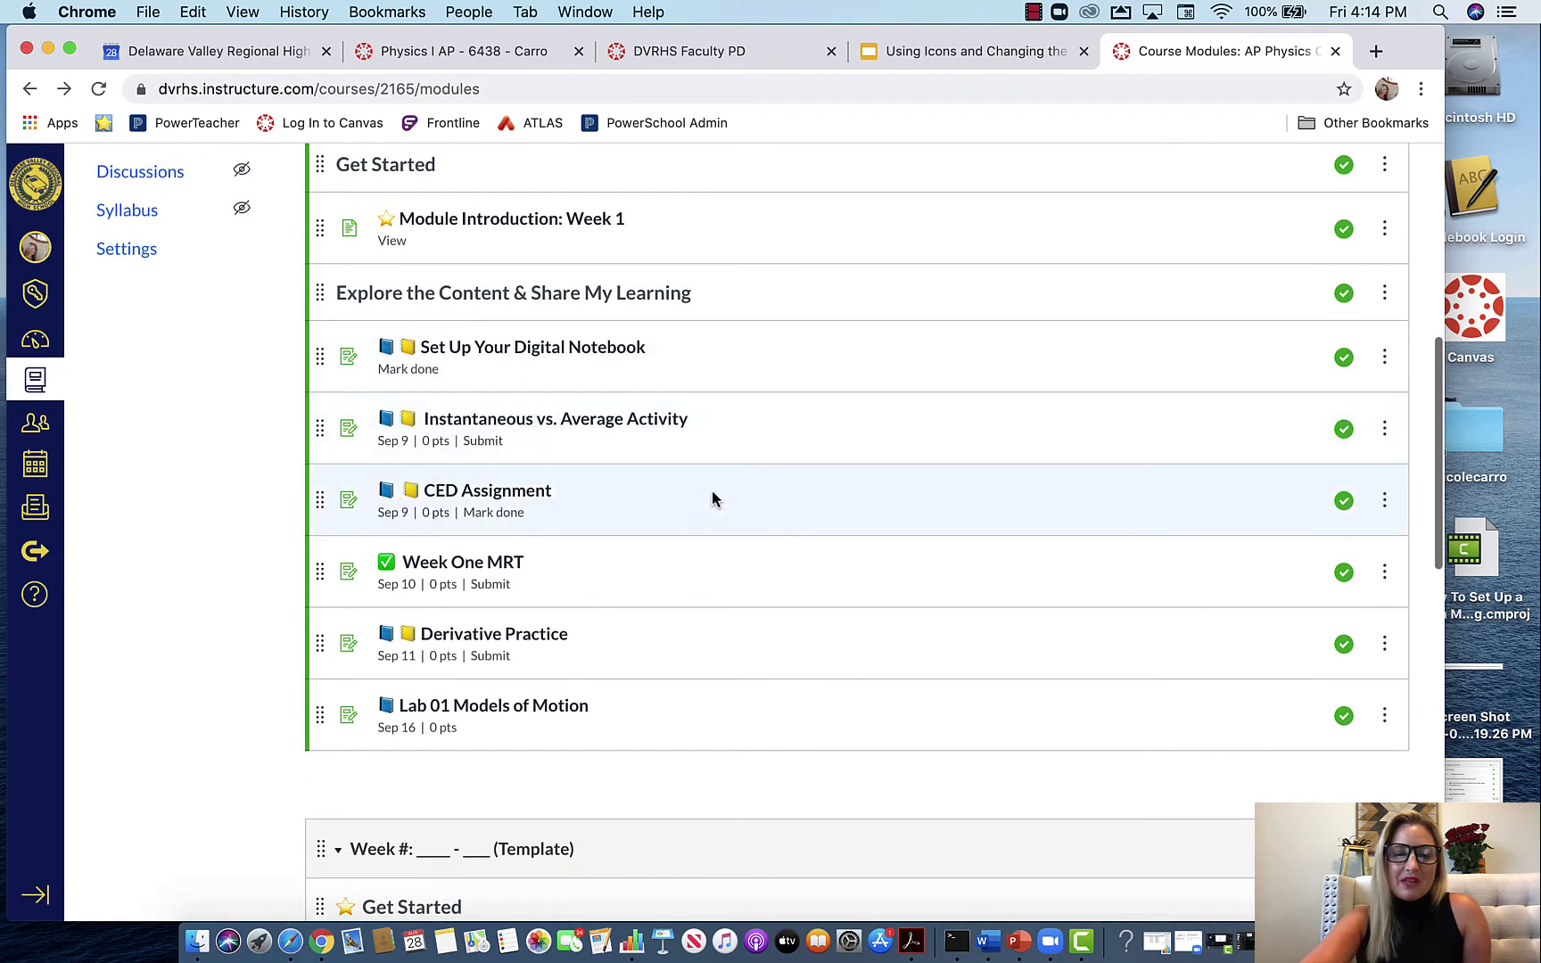
scroll(711, 499, up, 4)
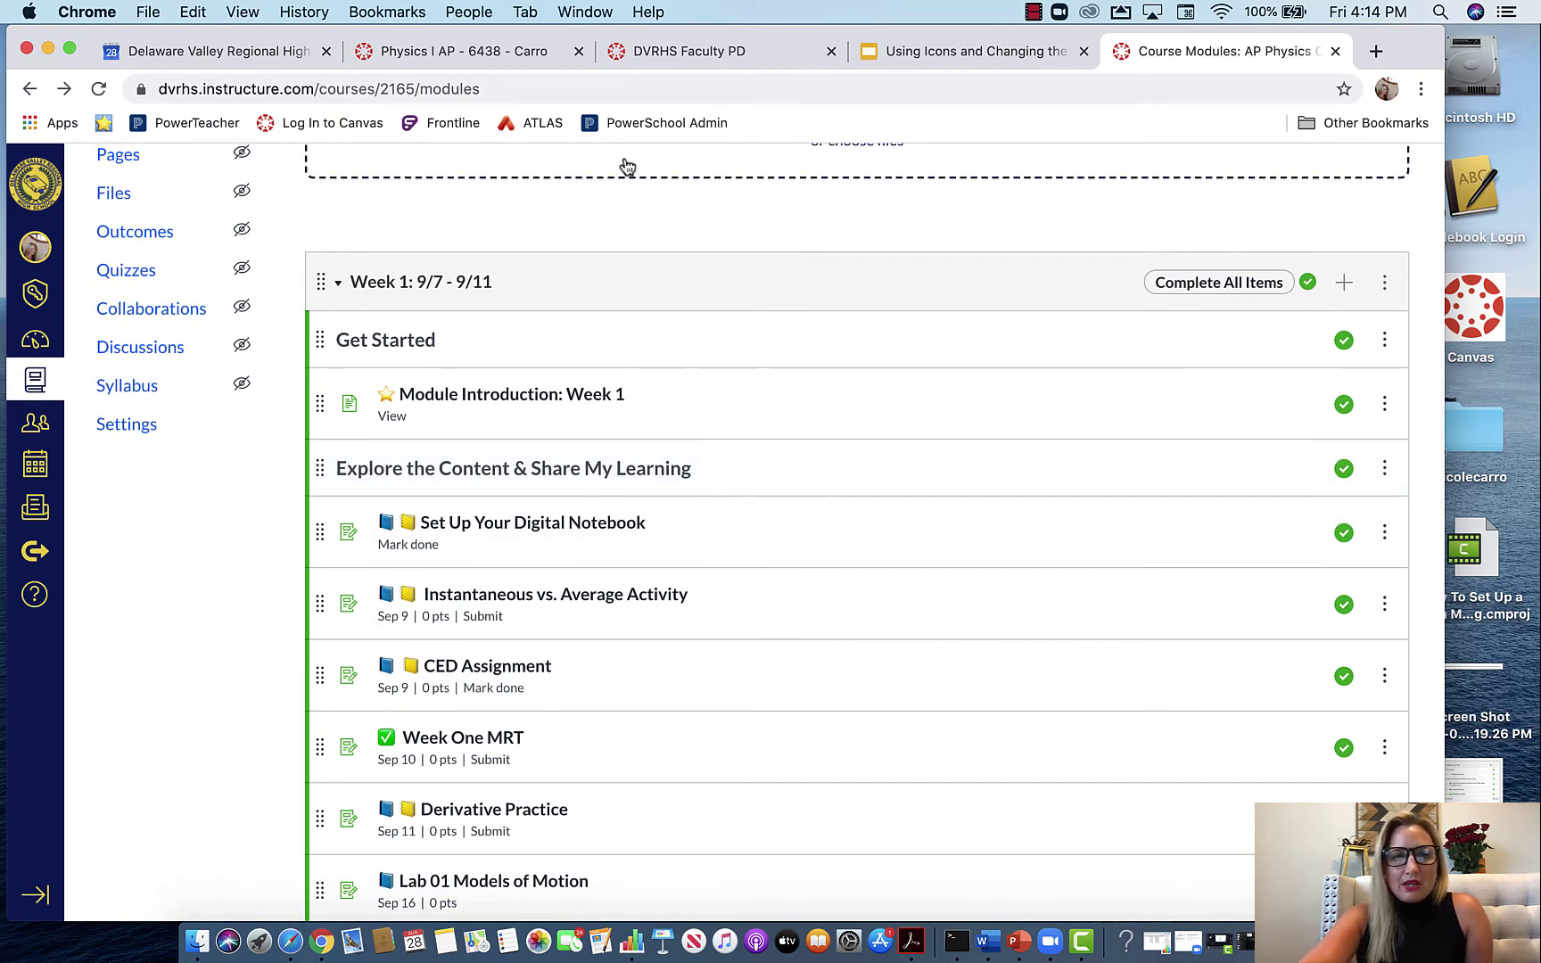
Step: Switch to the Physics I AP course and duplicate its "Week #__: 9/7 - 9/11 Copy" module
click(493, 59)
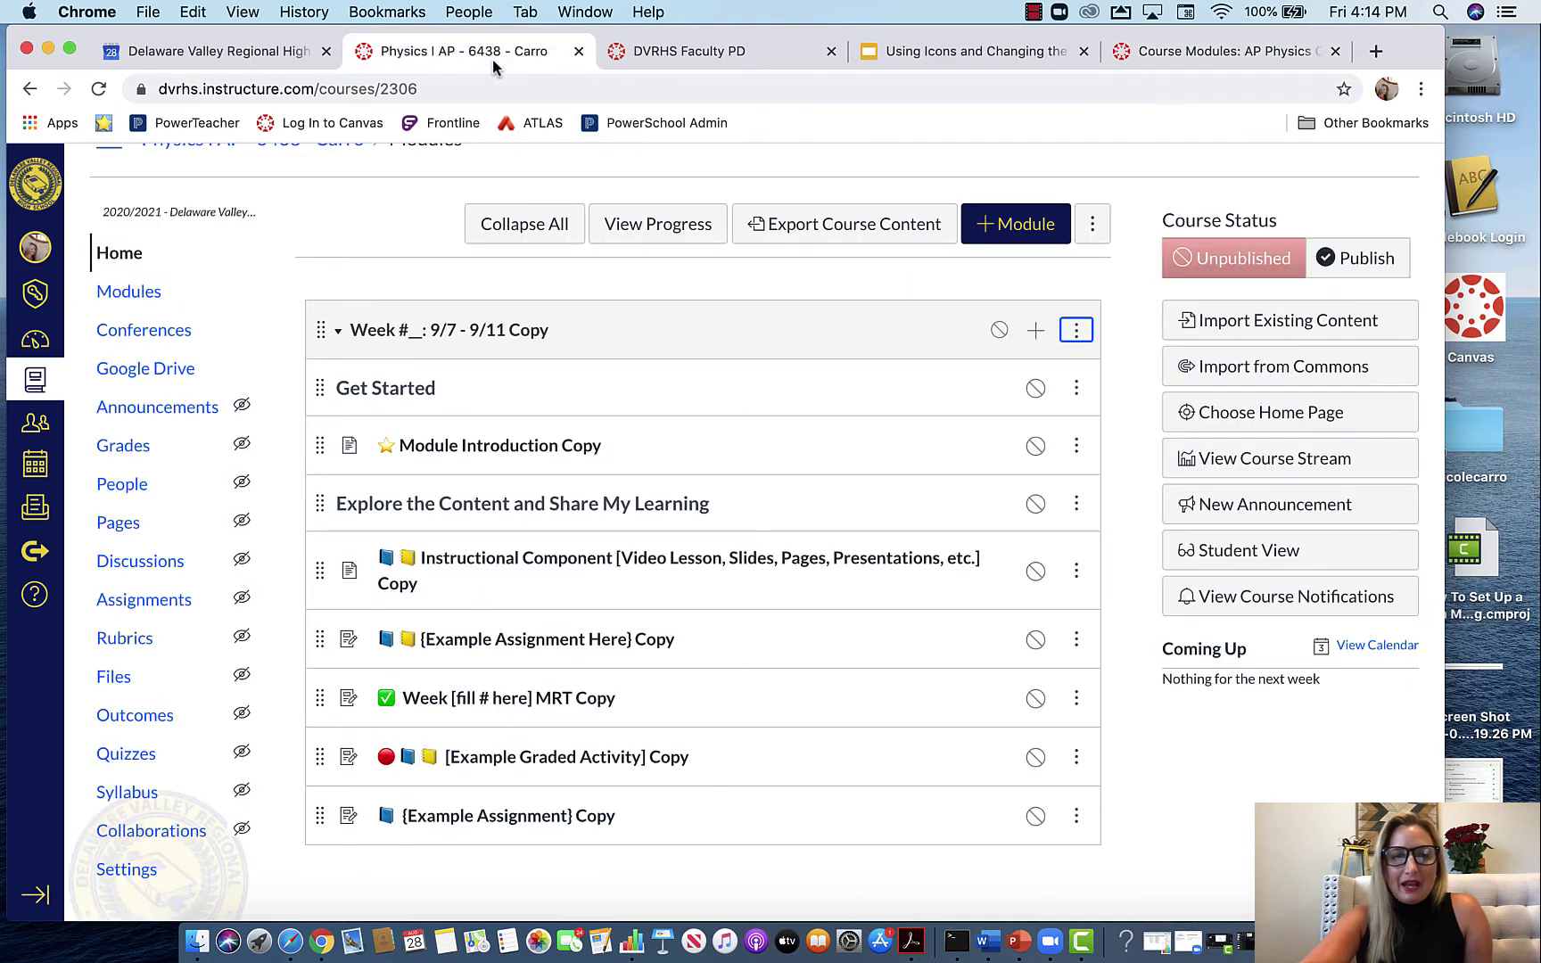
scroll(805, 729, down, 1)
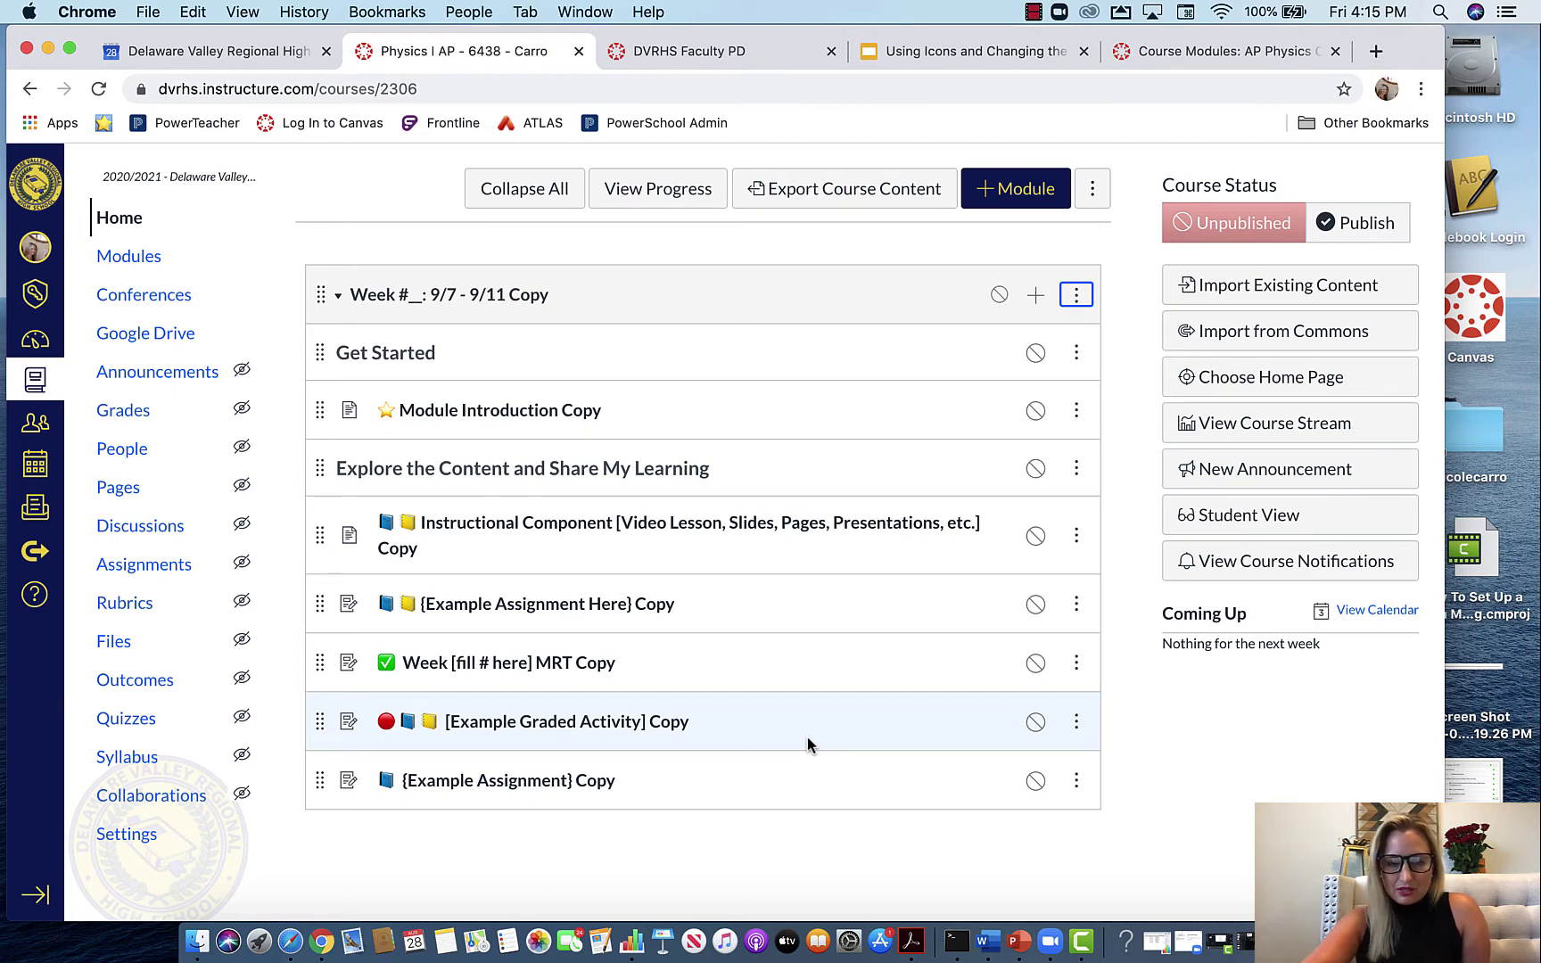
scroll(807, 738, down, 1)
scroll(808, 738, up, 1)
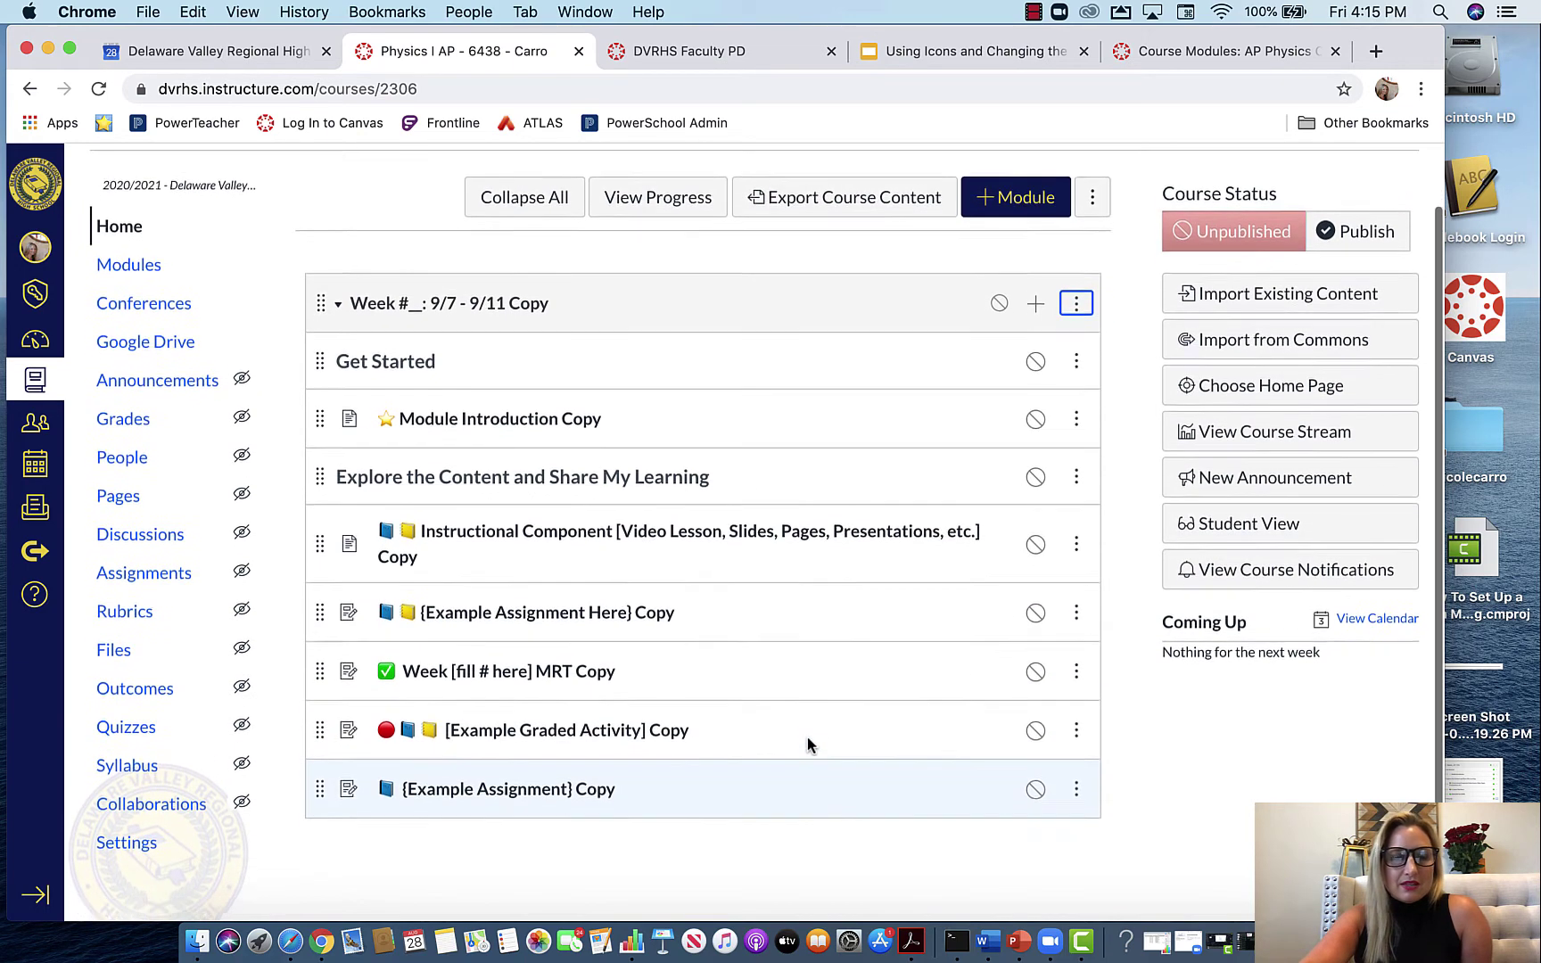
scroll(807, 737, down, 1)
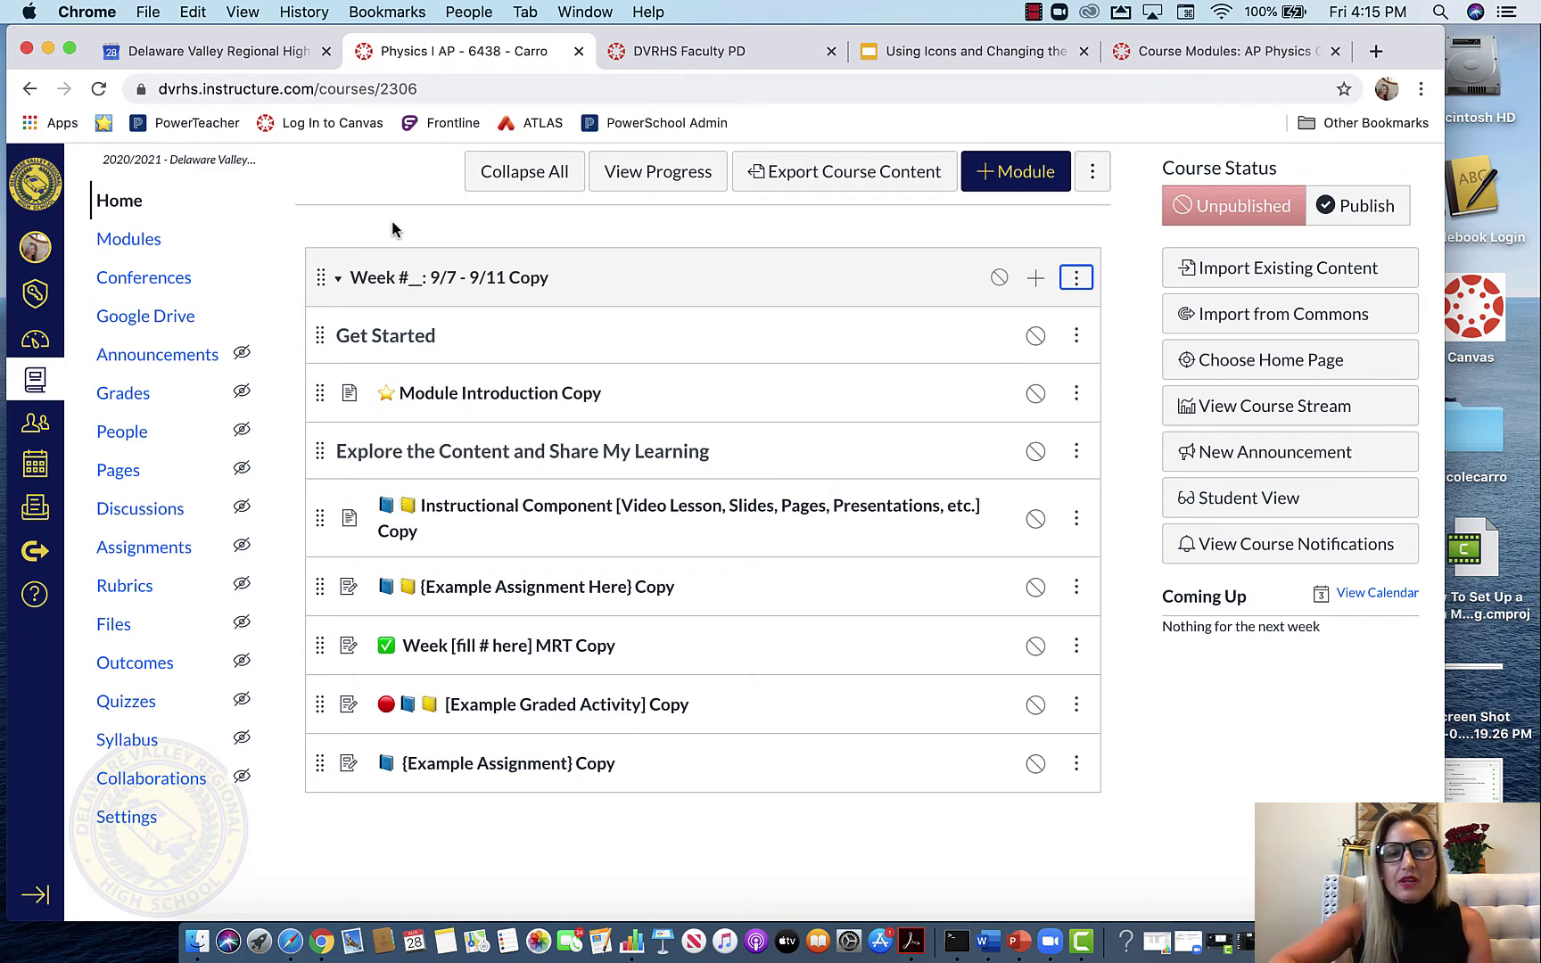
click(1077, 280)
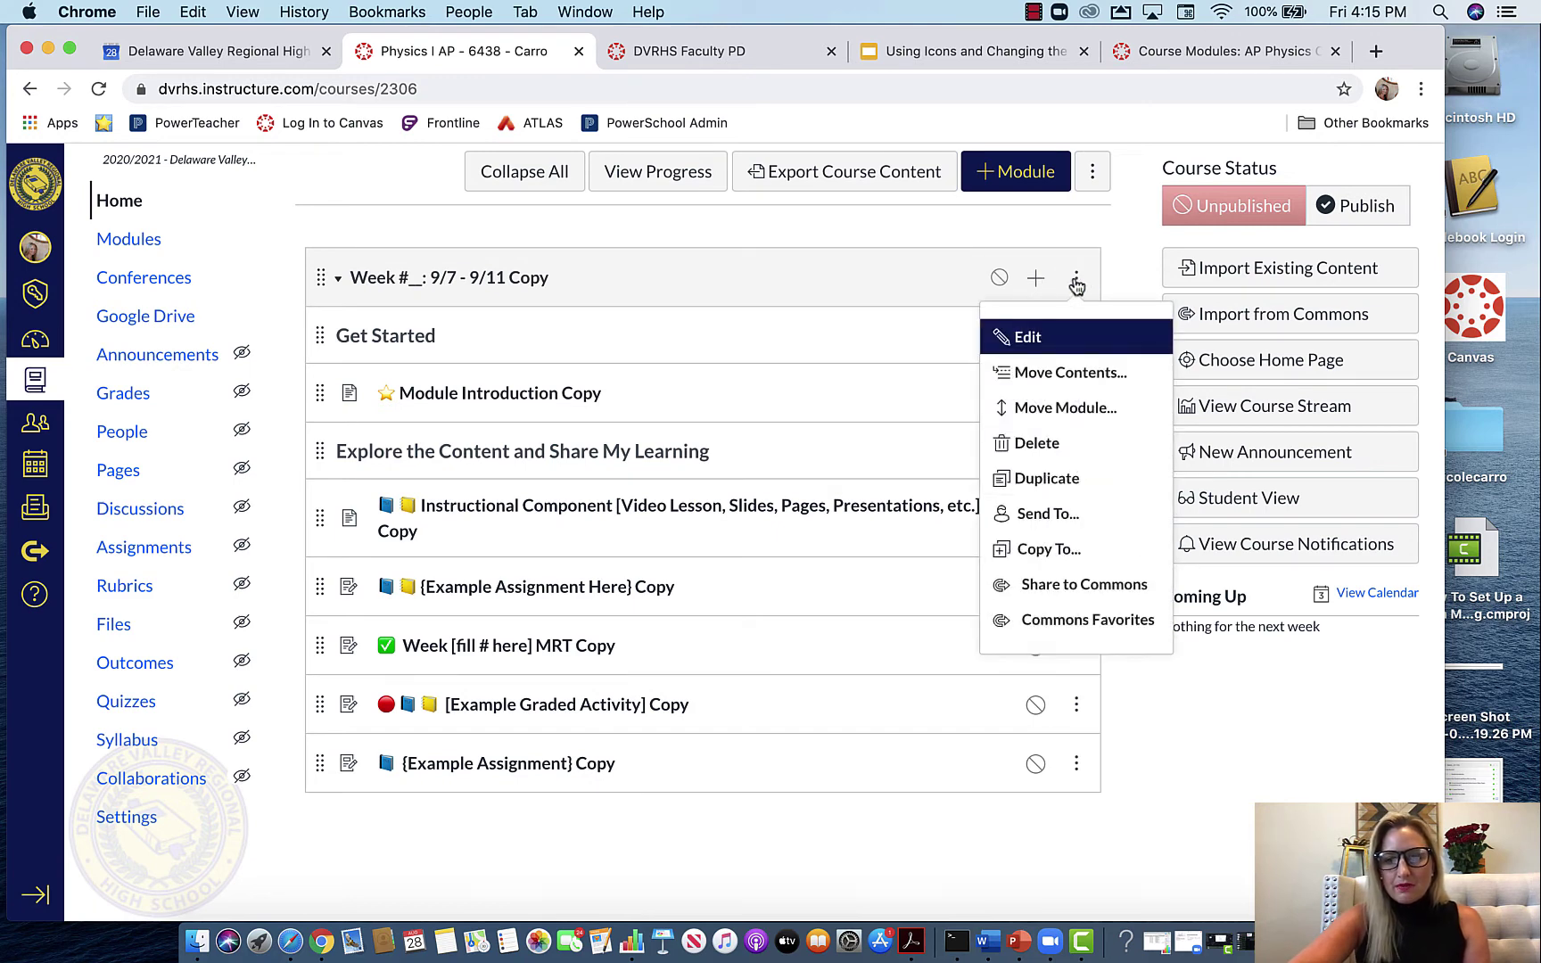
click(1056, 478)
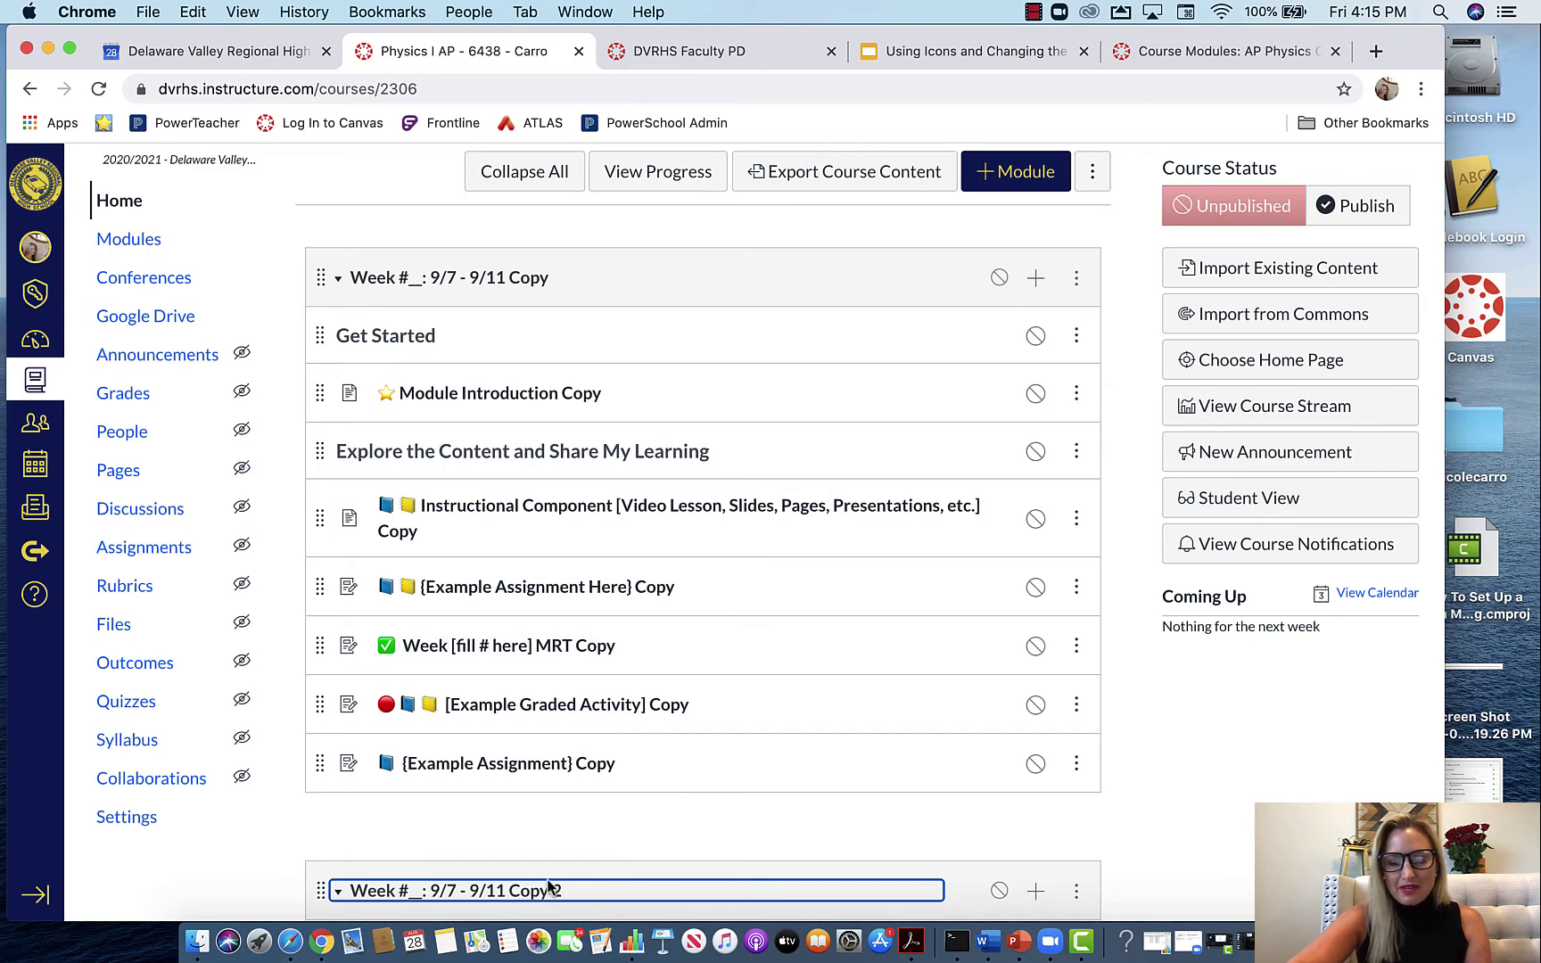
Step: Rename the original "Week #__: 9/7 - 9/11 Copy" module as TEMPLATE and save it
click(1078, 280)
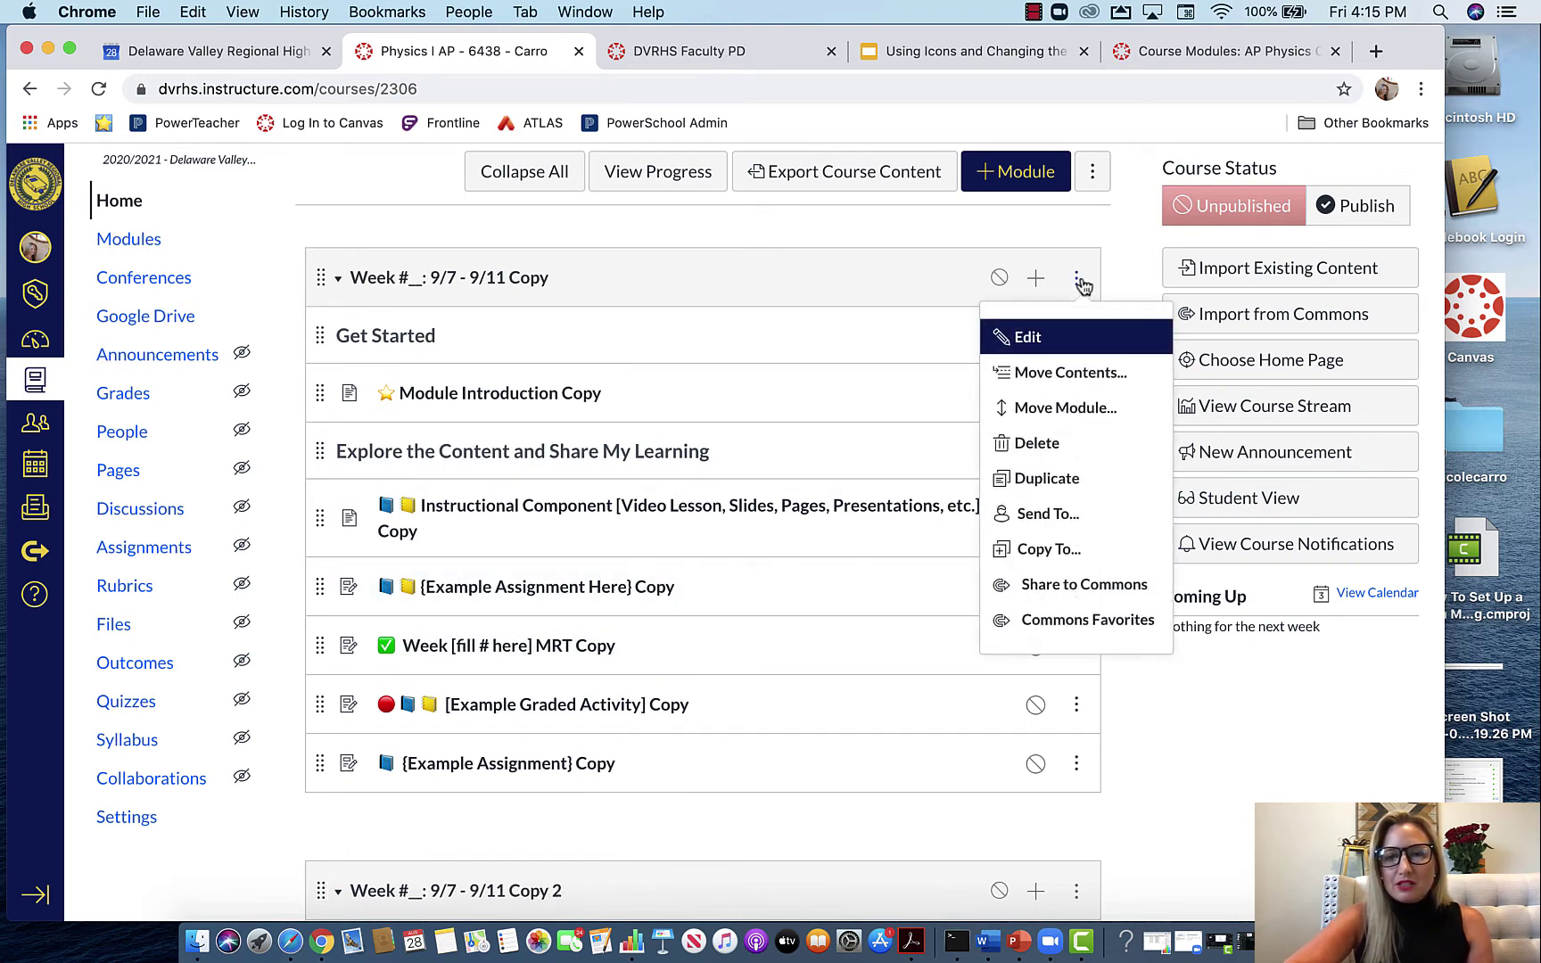
click(1029, 339)
drag(612, 330, 428, 318)
text(TEMPLATE)
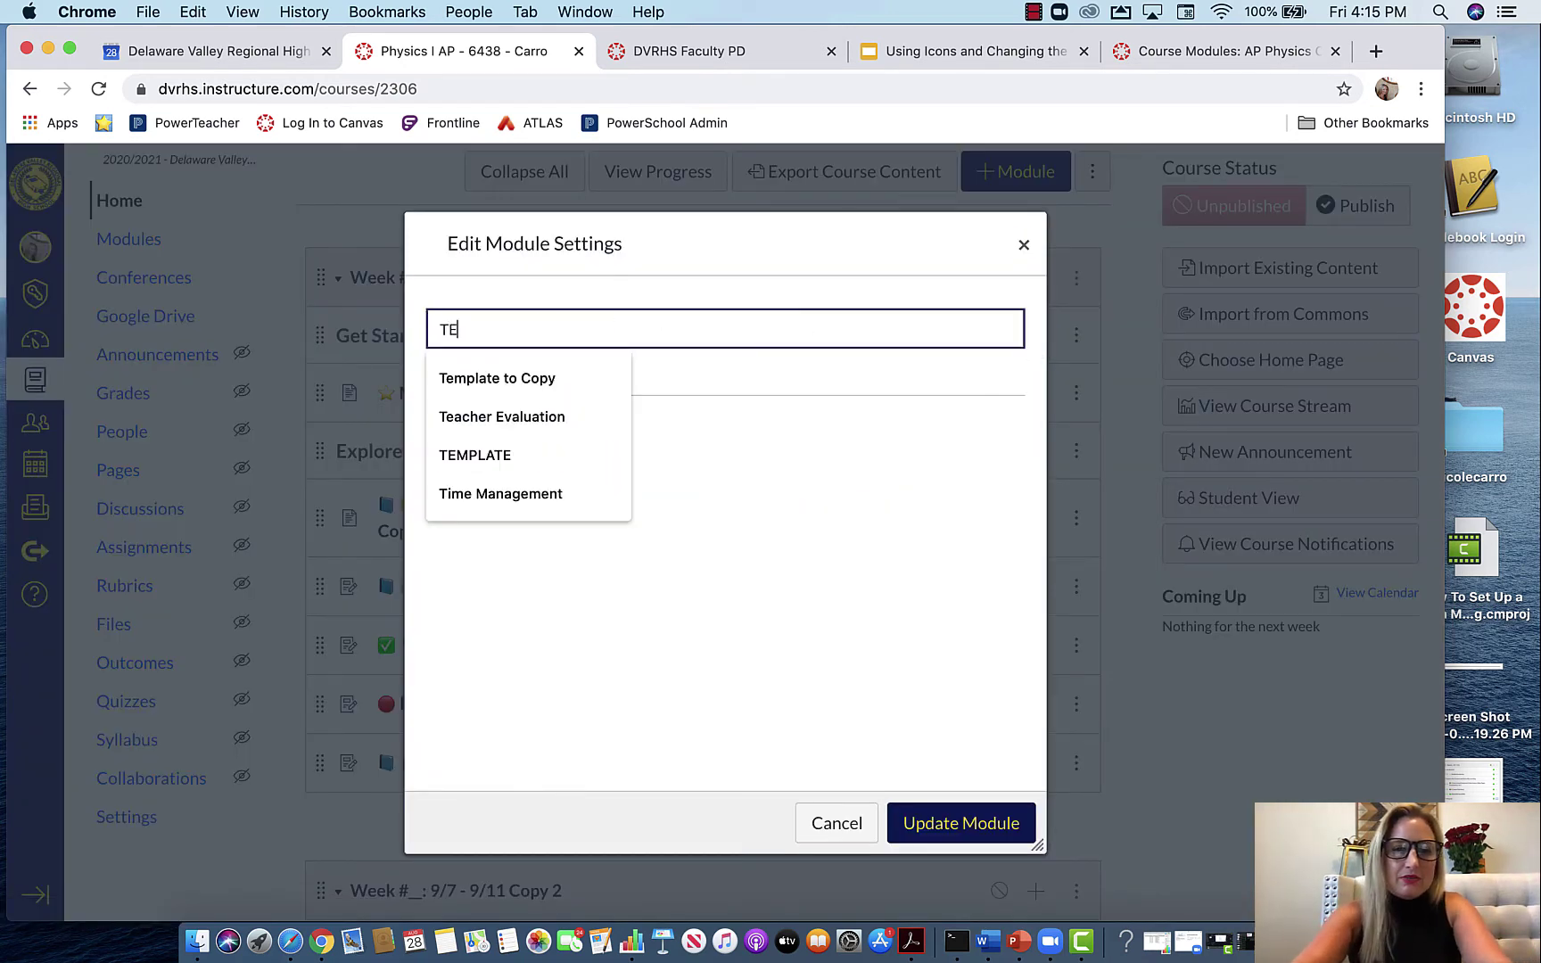
click(629, 538)
click(958, 816)
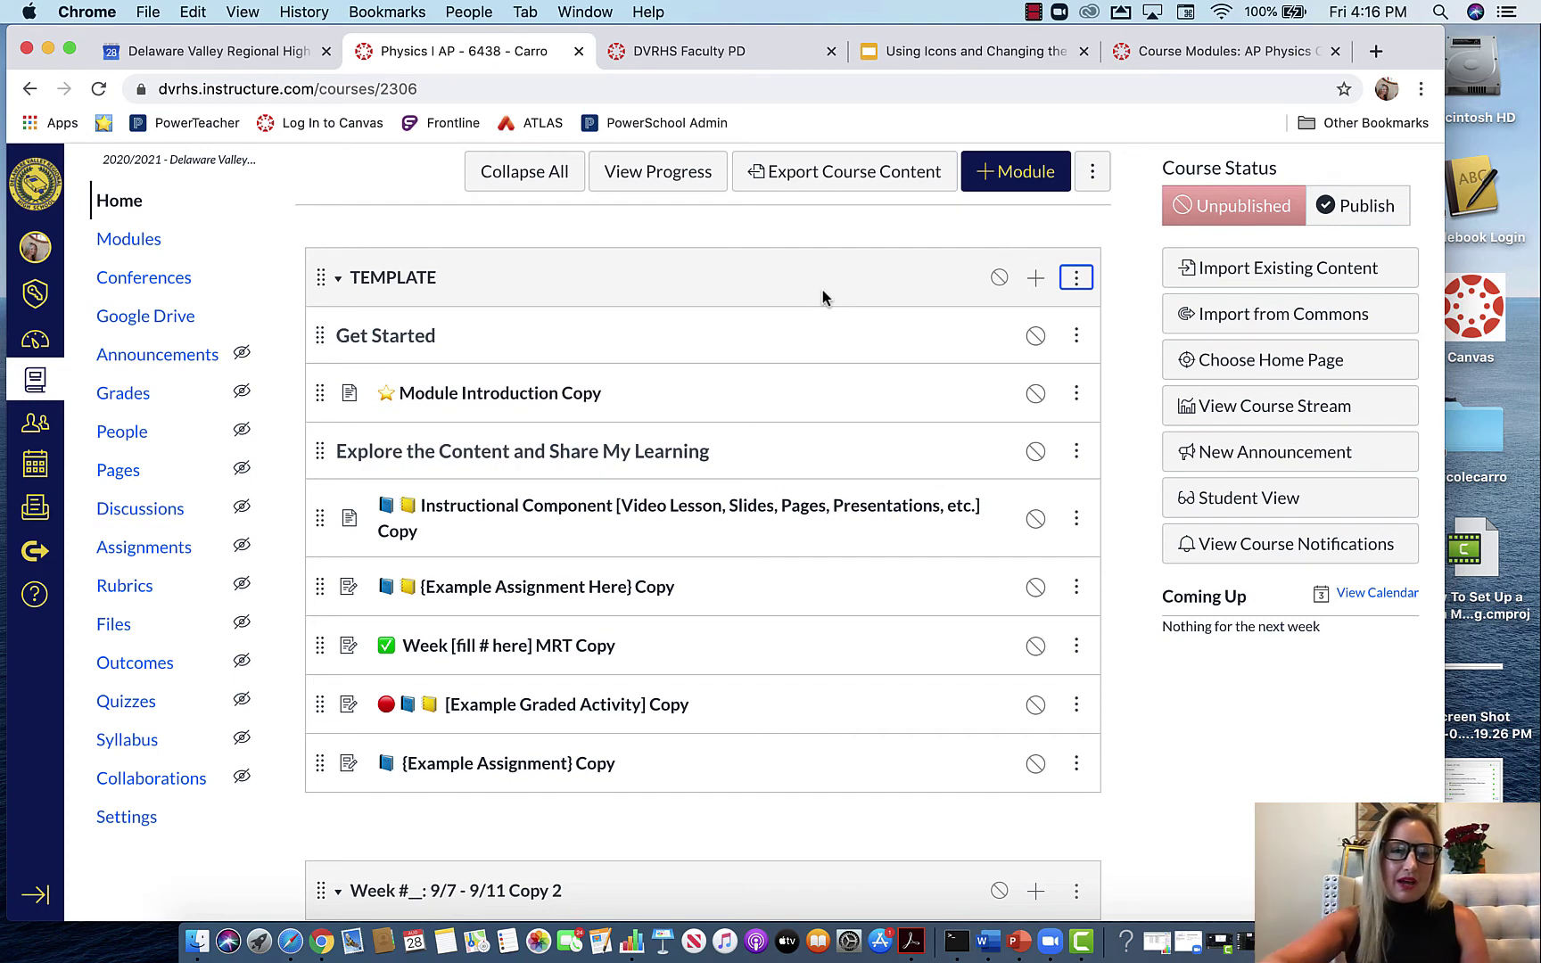
Step: Rename the duplicated module below TEMPLATE as "Week #1: 9/7 - 9/11" and save it
scroll(778, 584, down, 2)
scroll(779, 585, up, 1)
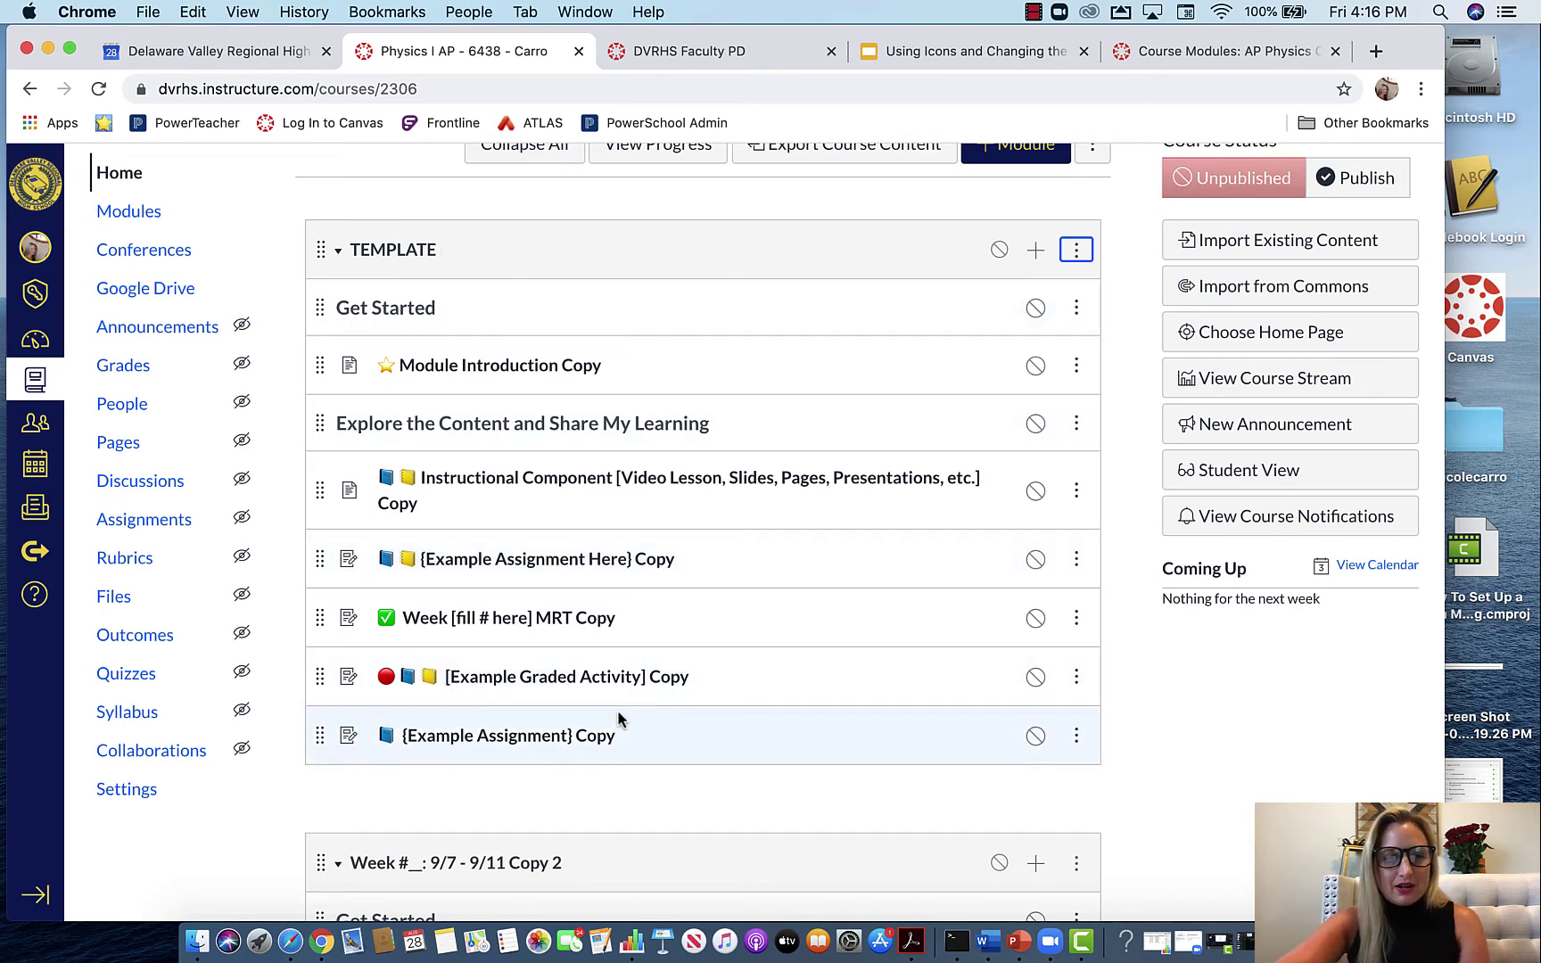
scroll(618, 709, down, 2)
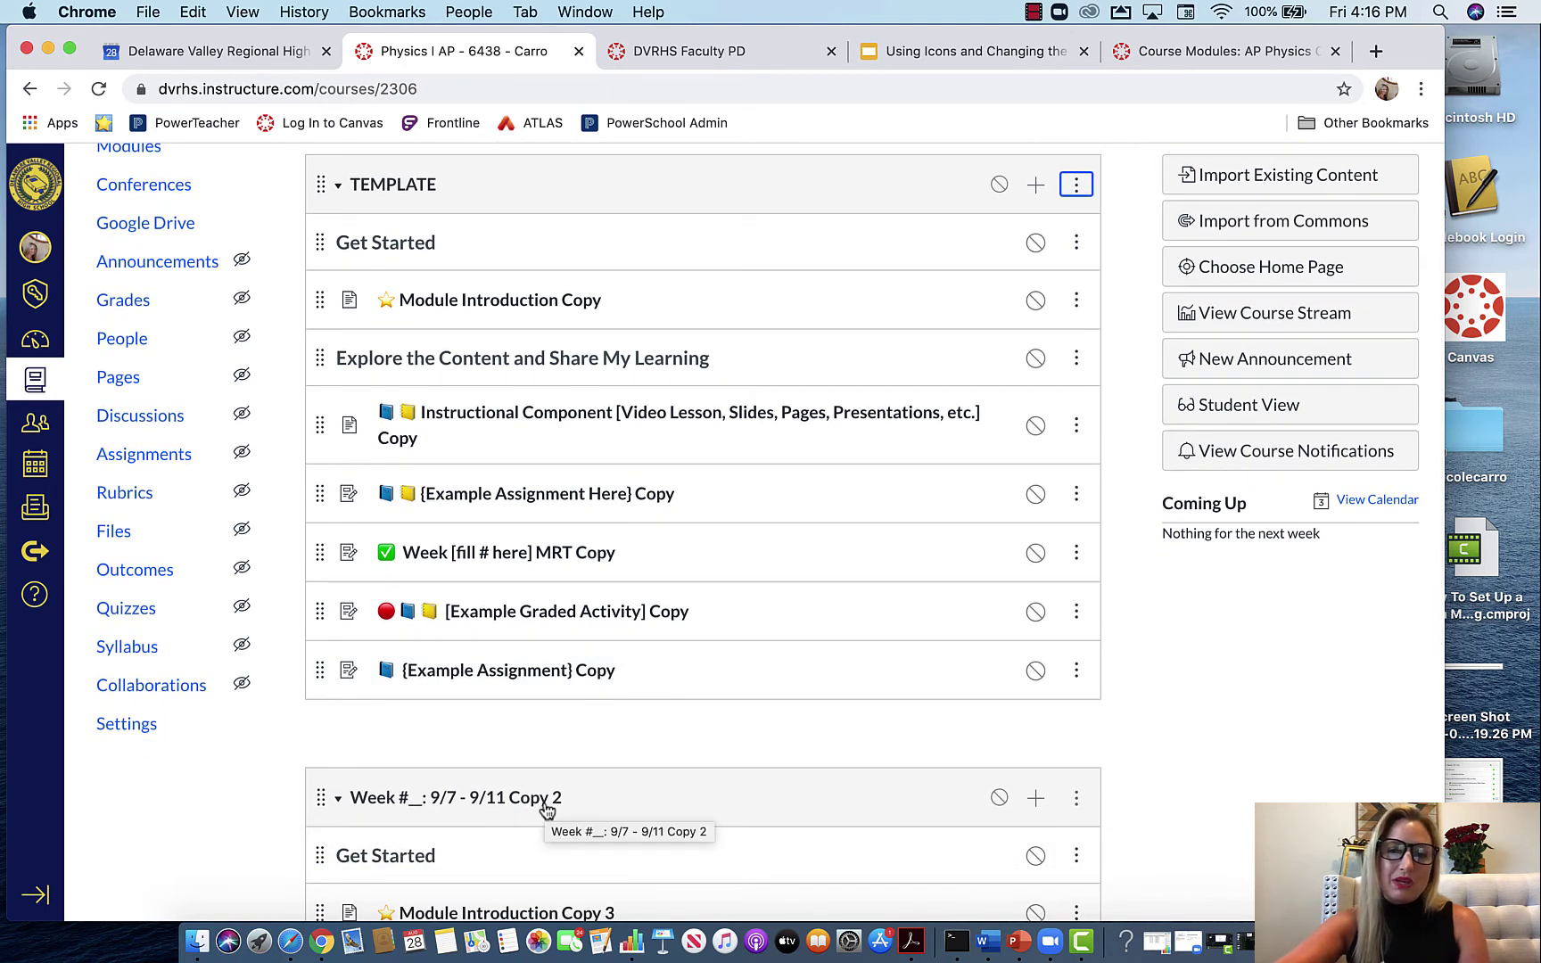
scroll(709, 661, up, 2)
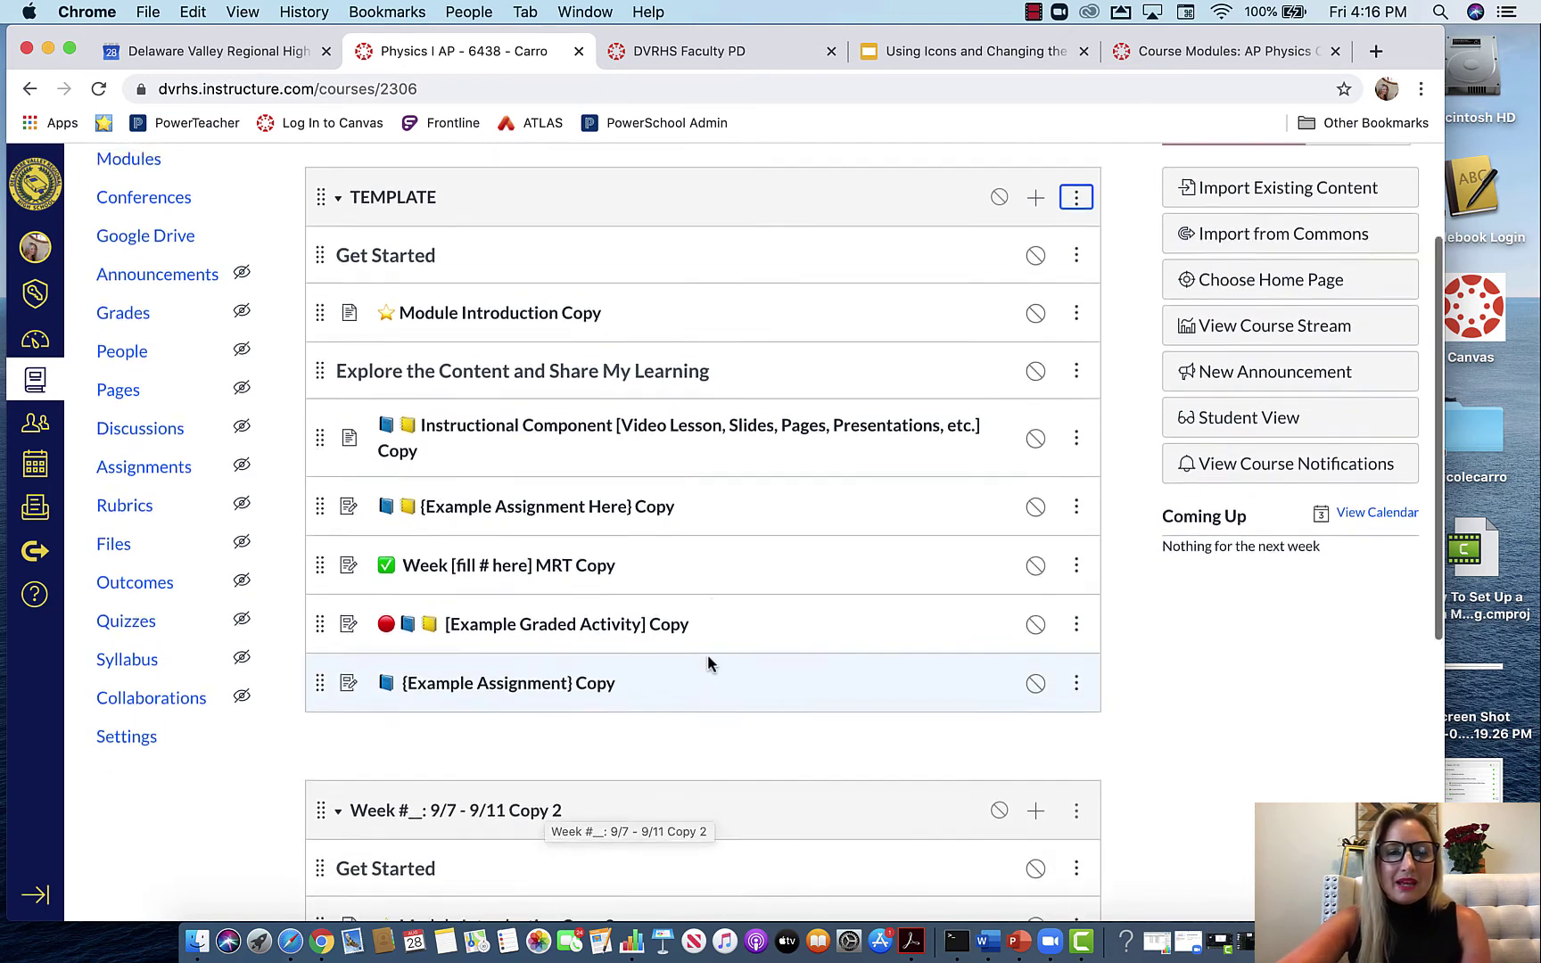
scroll(709, 661, down, 1)
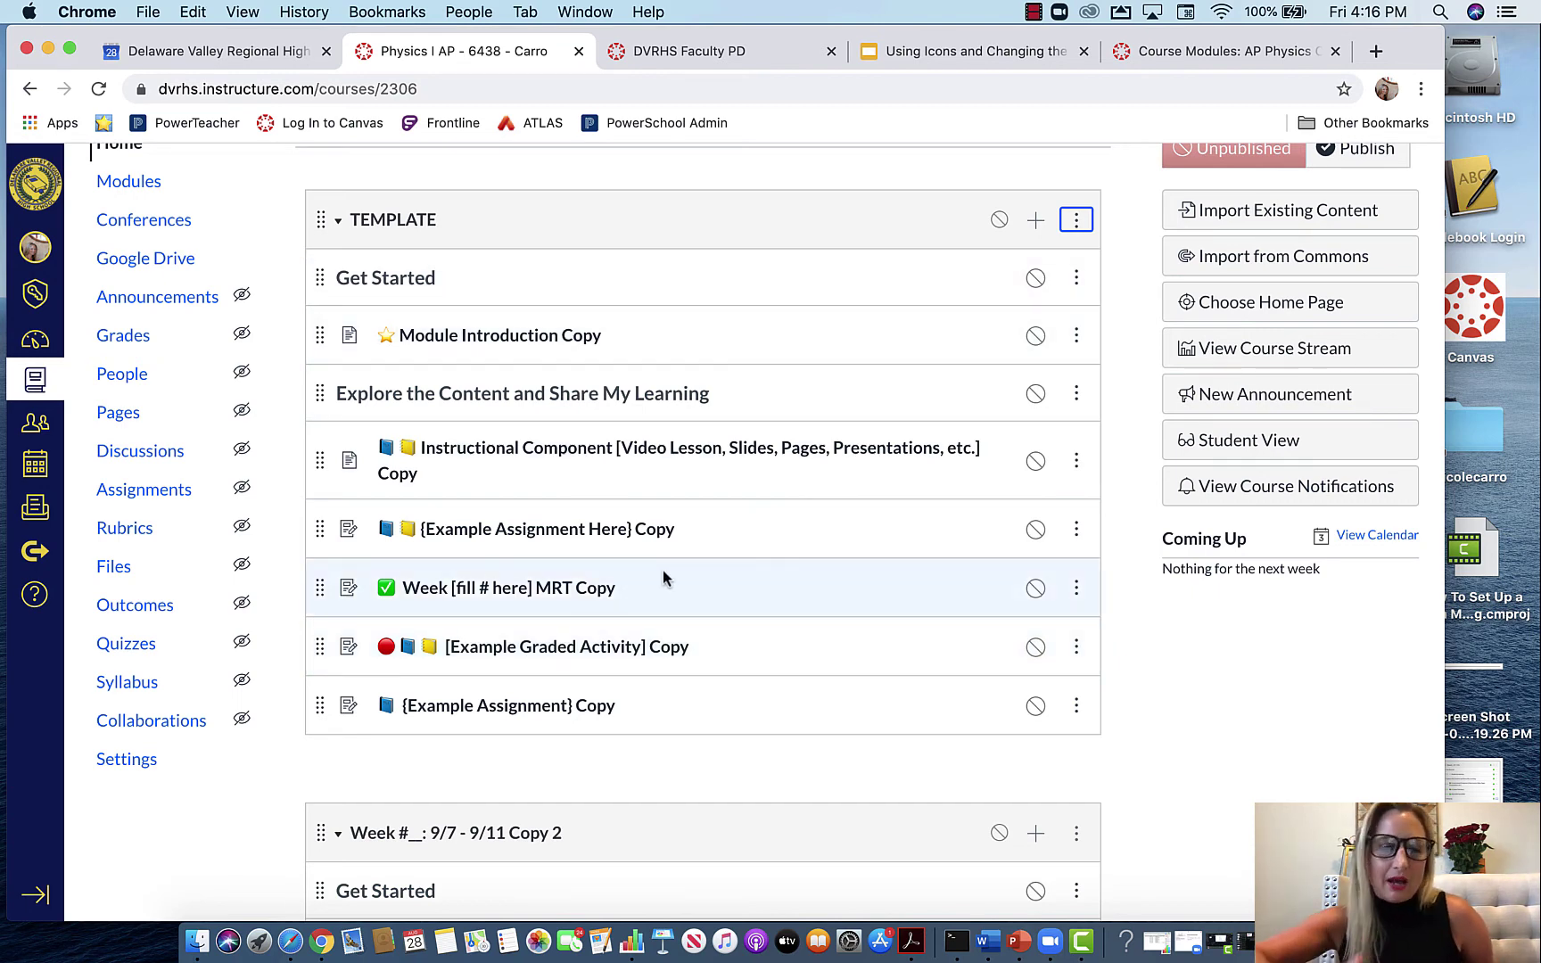
scroll(662, 572, down, 10)
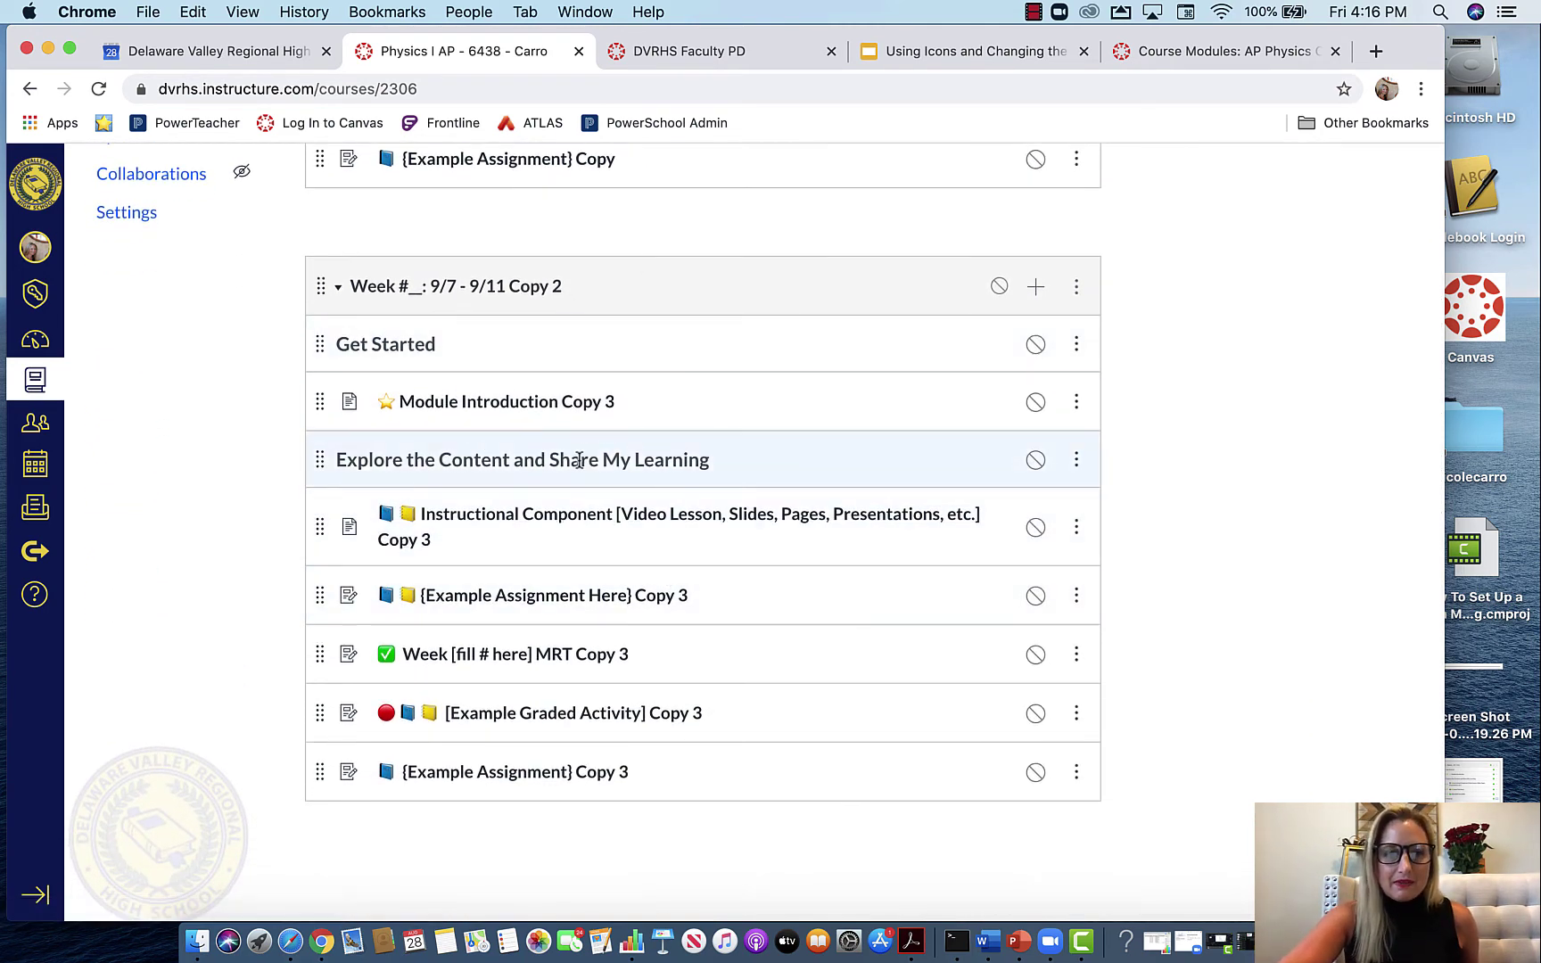
click(1077, 287)
click(1025, 346)
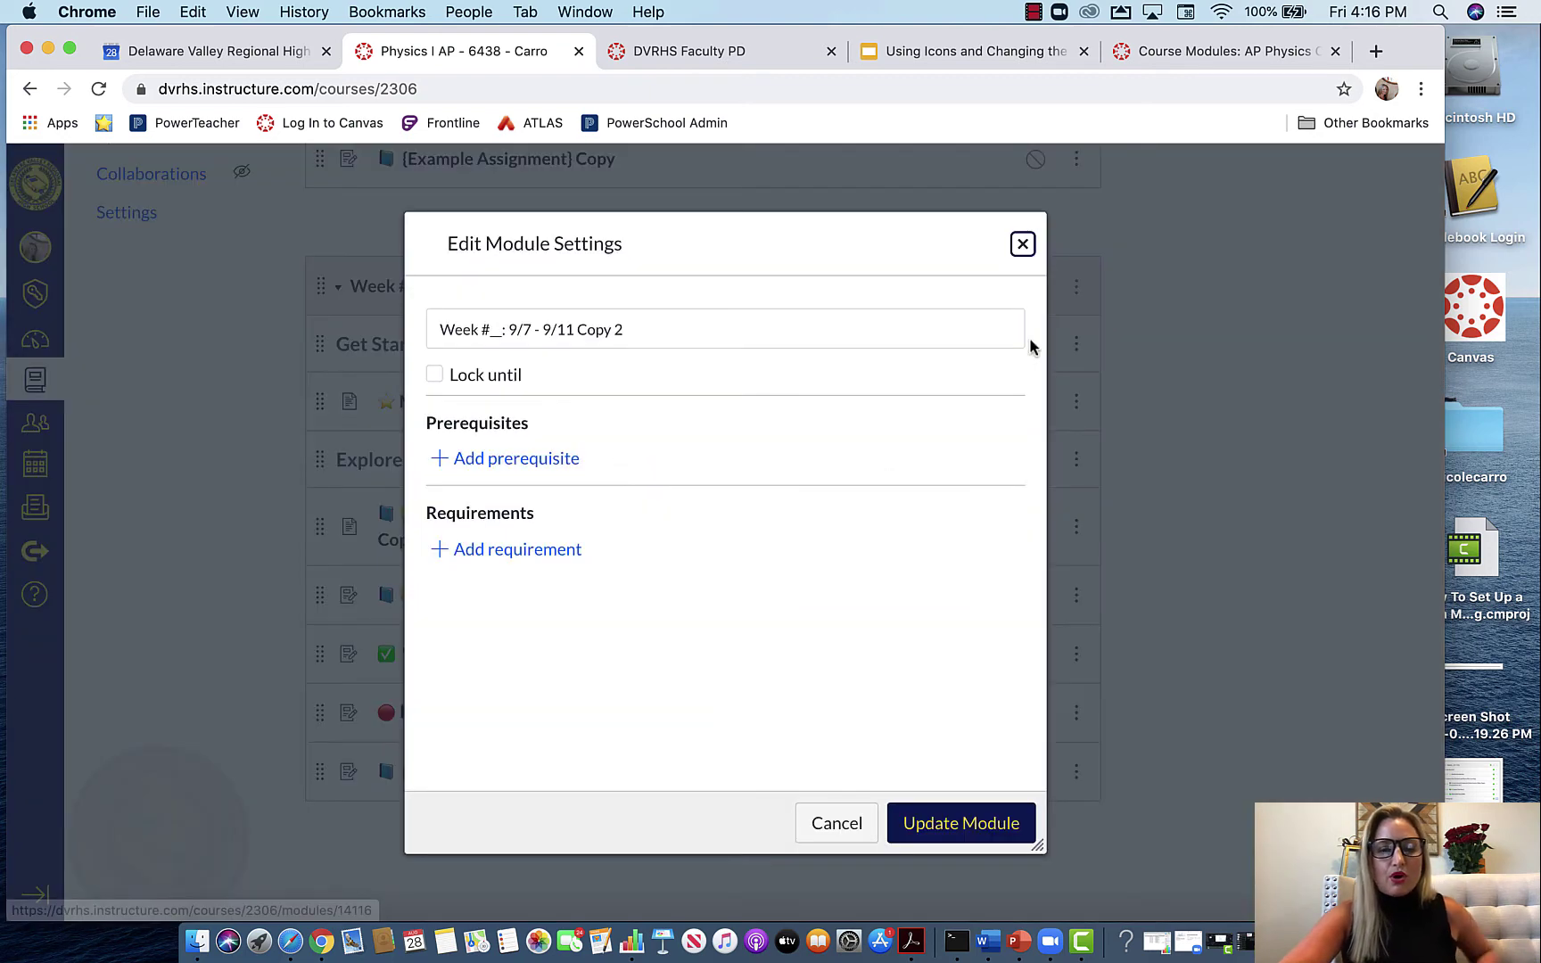
click(499, 331)
key(BackSpace)
key(BackSpace)
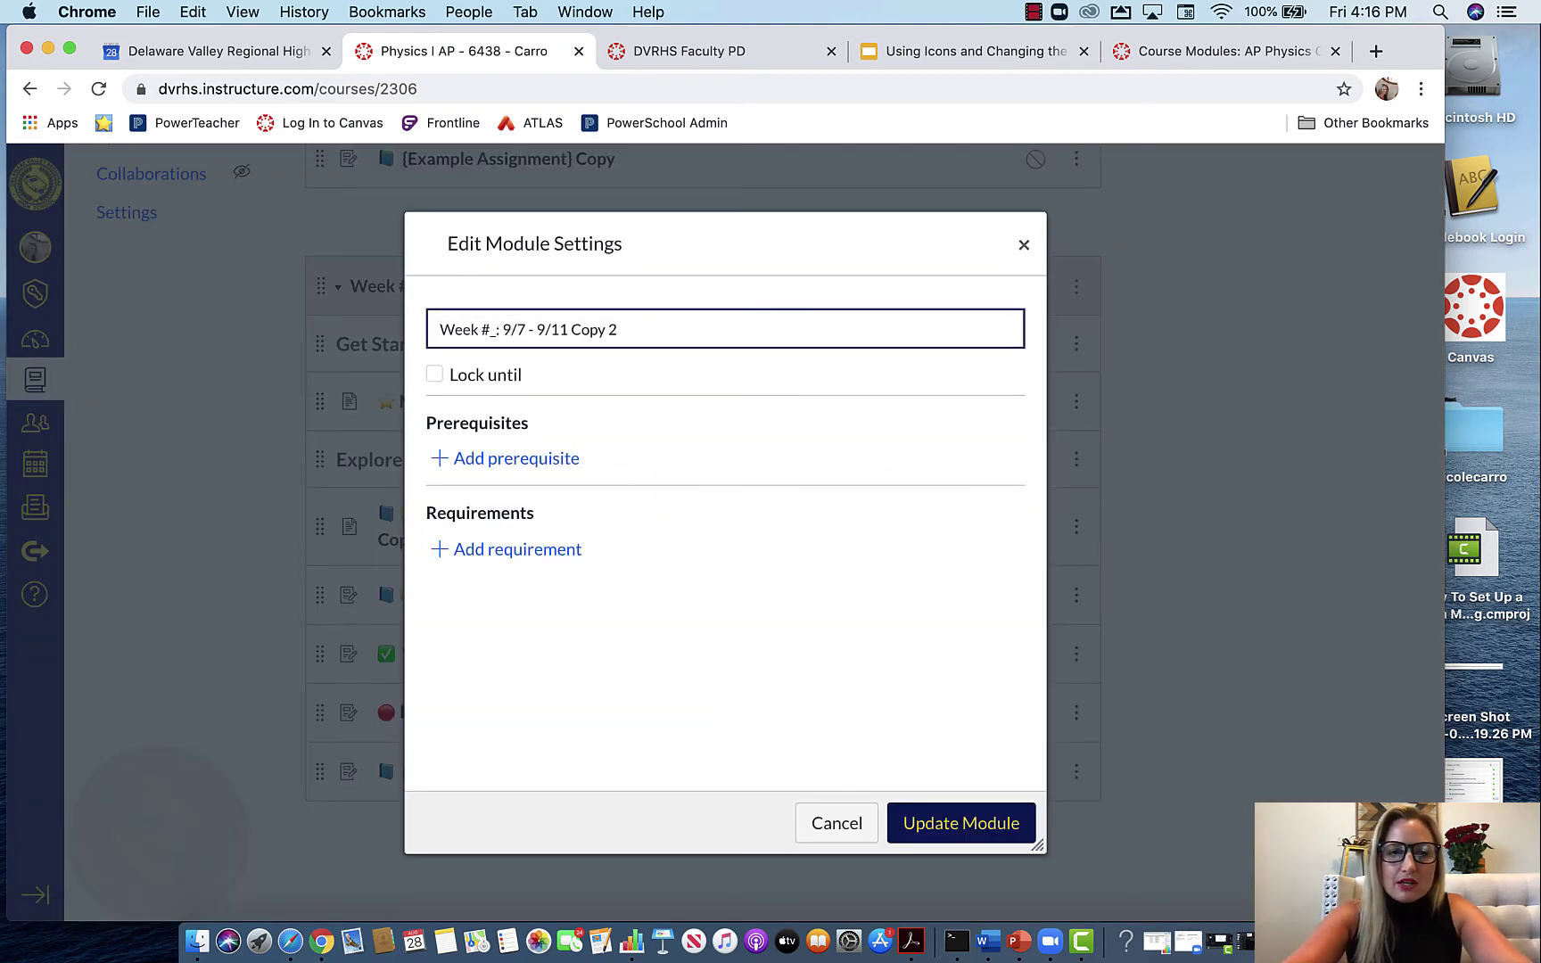
text(1)
key(Delete)
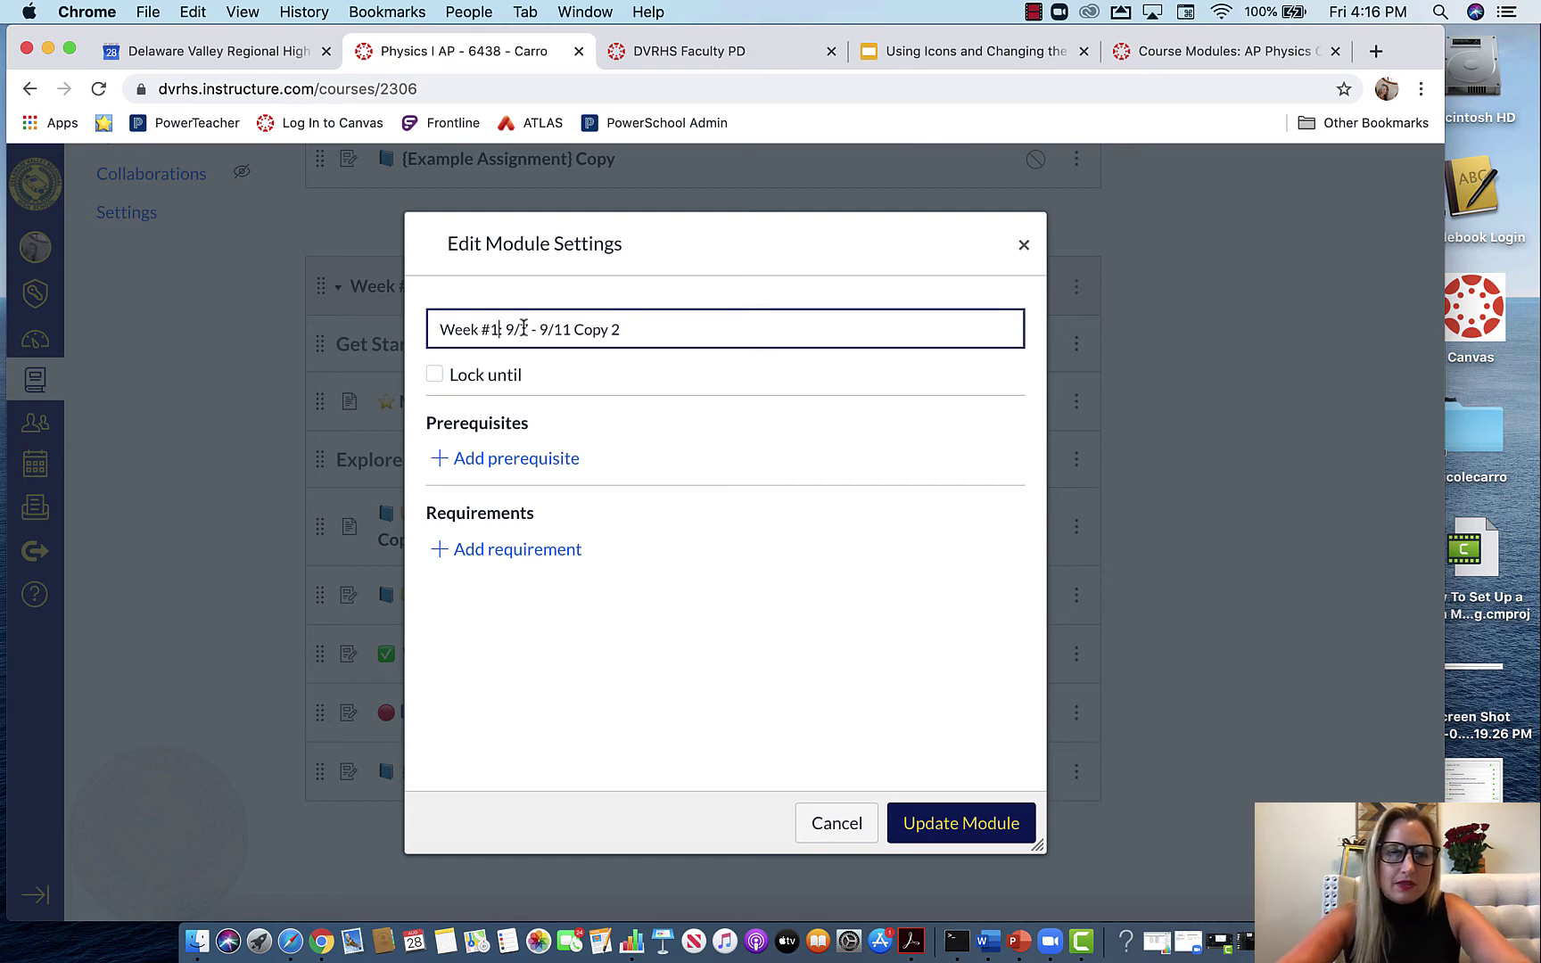
text(:)
drag(577, 331, 662, 331)
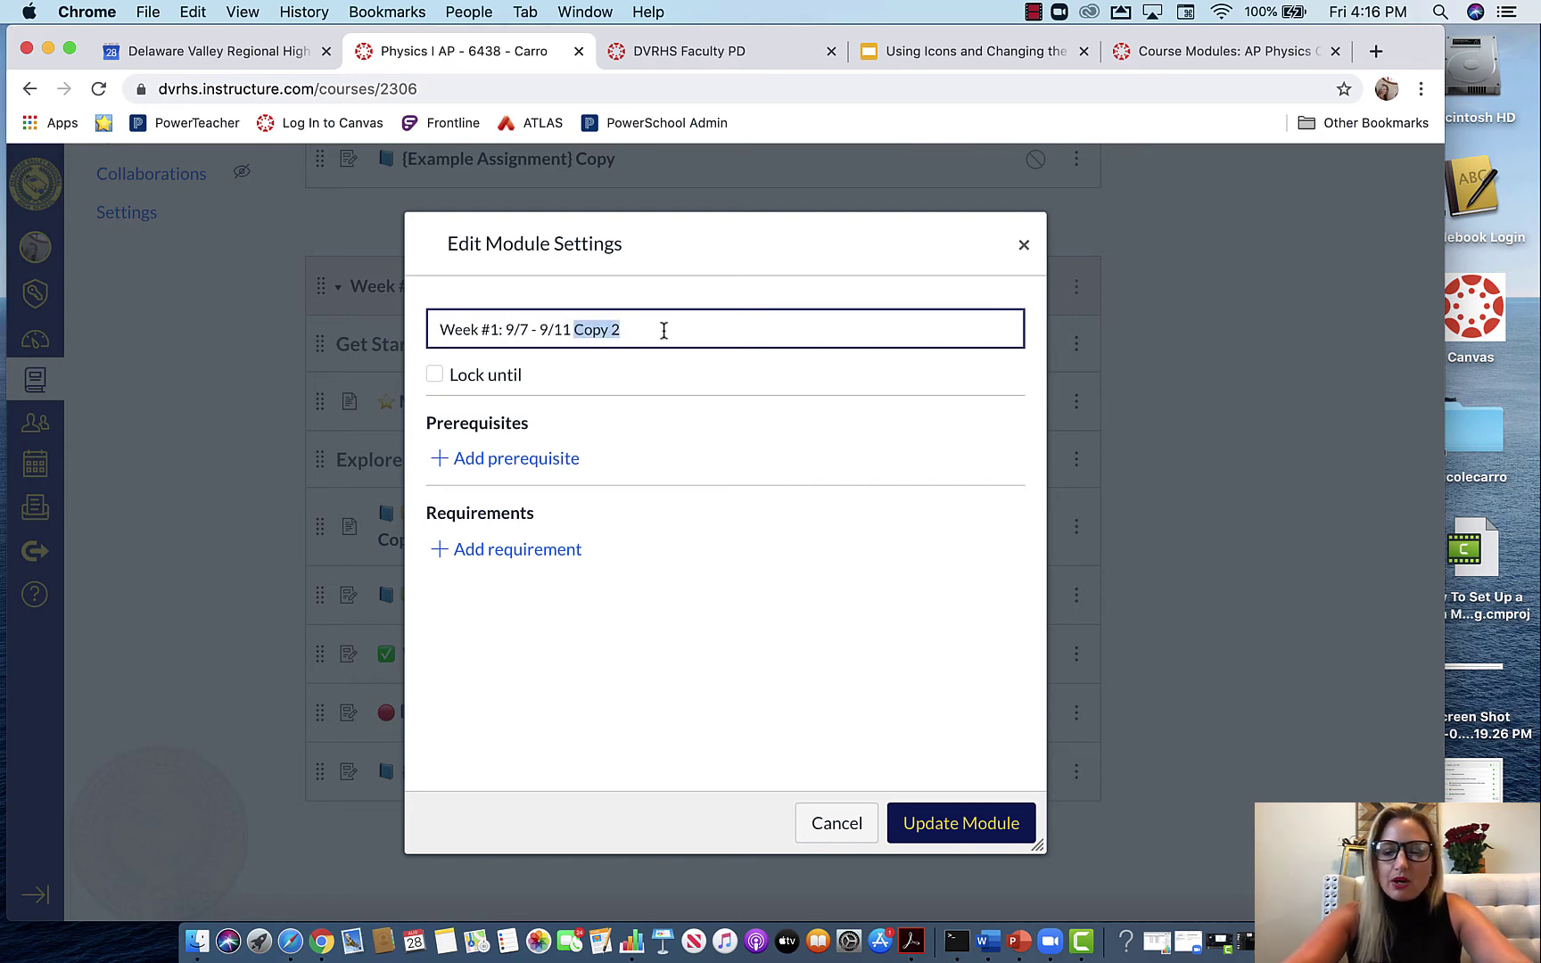
key(BackSpace)
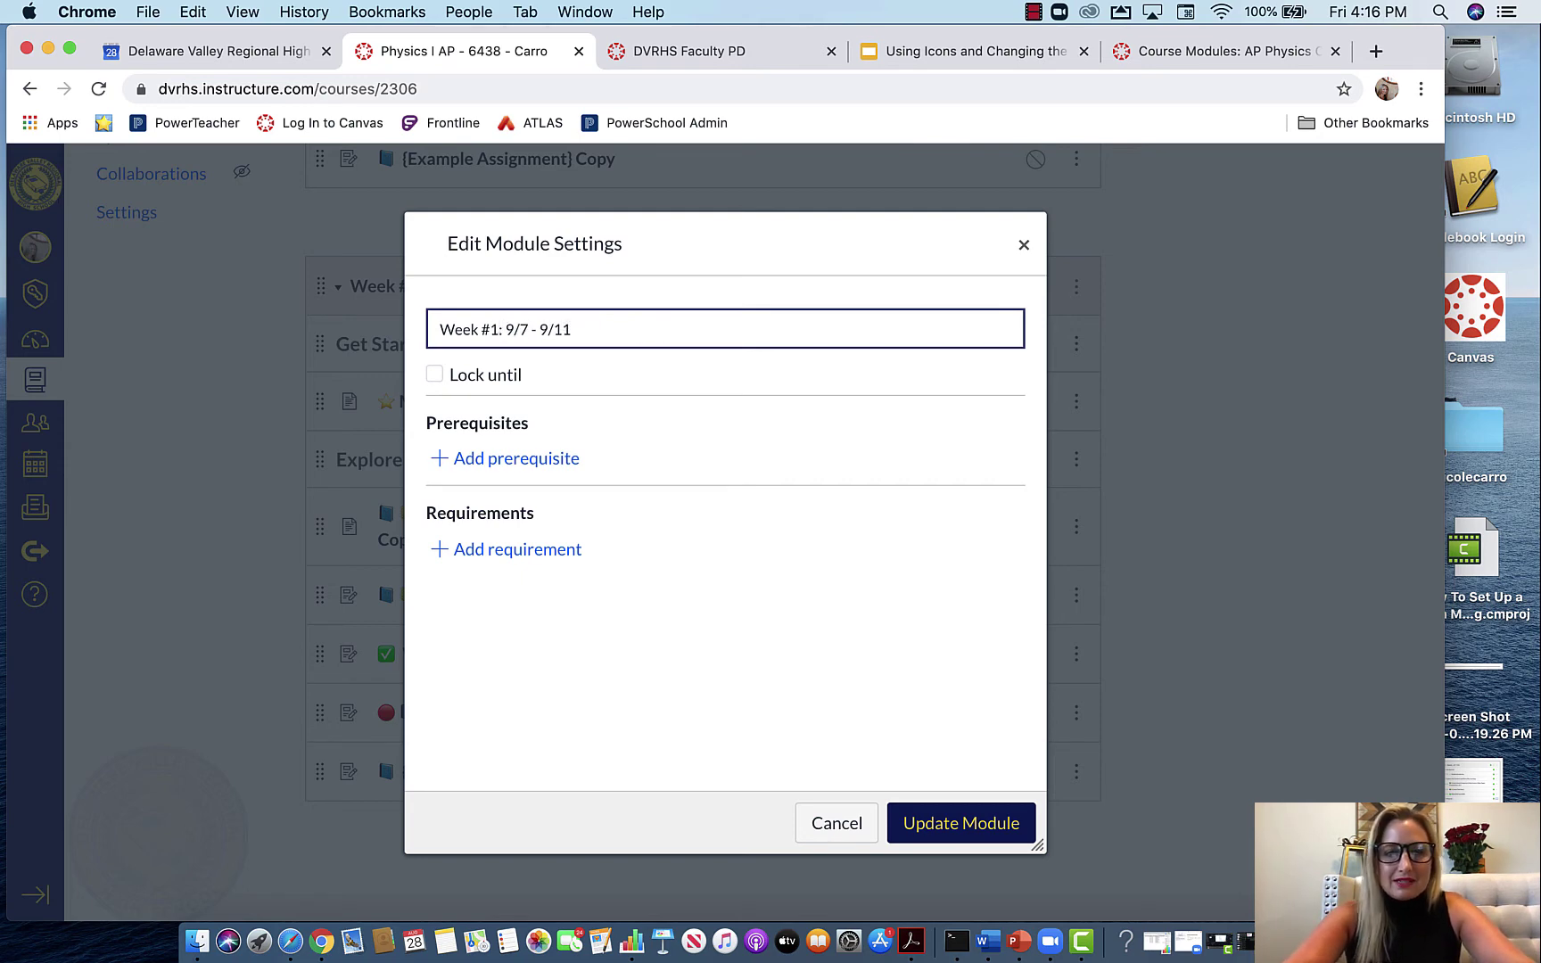
click(949, 823)
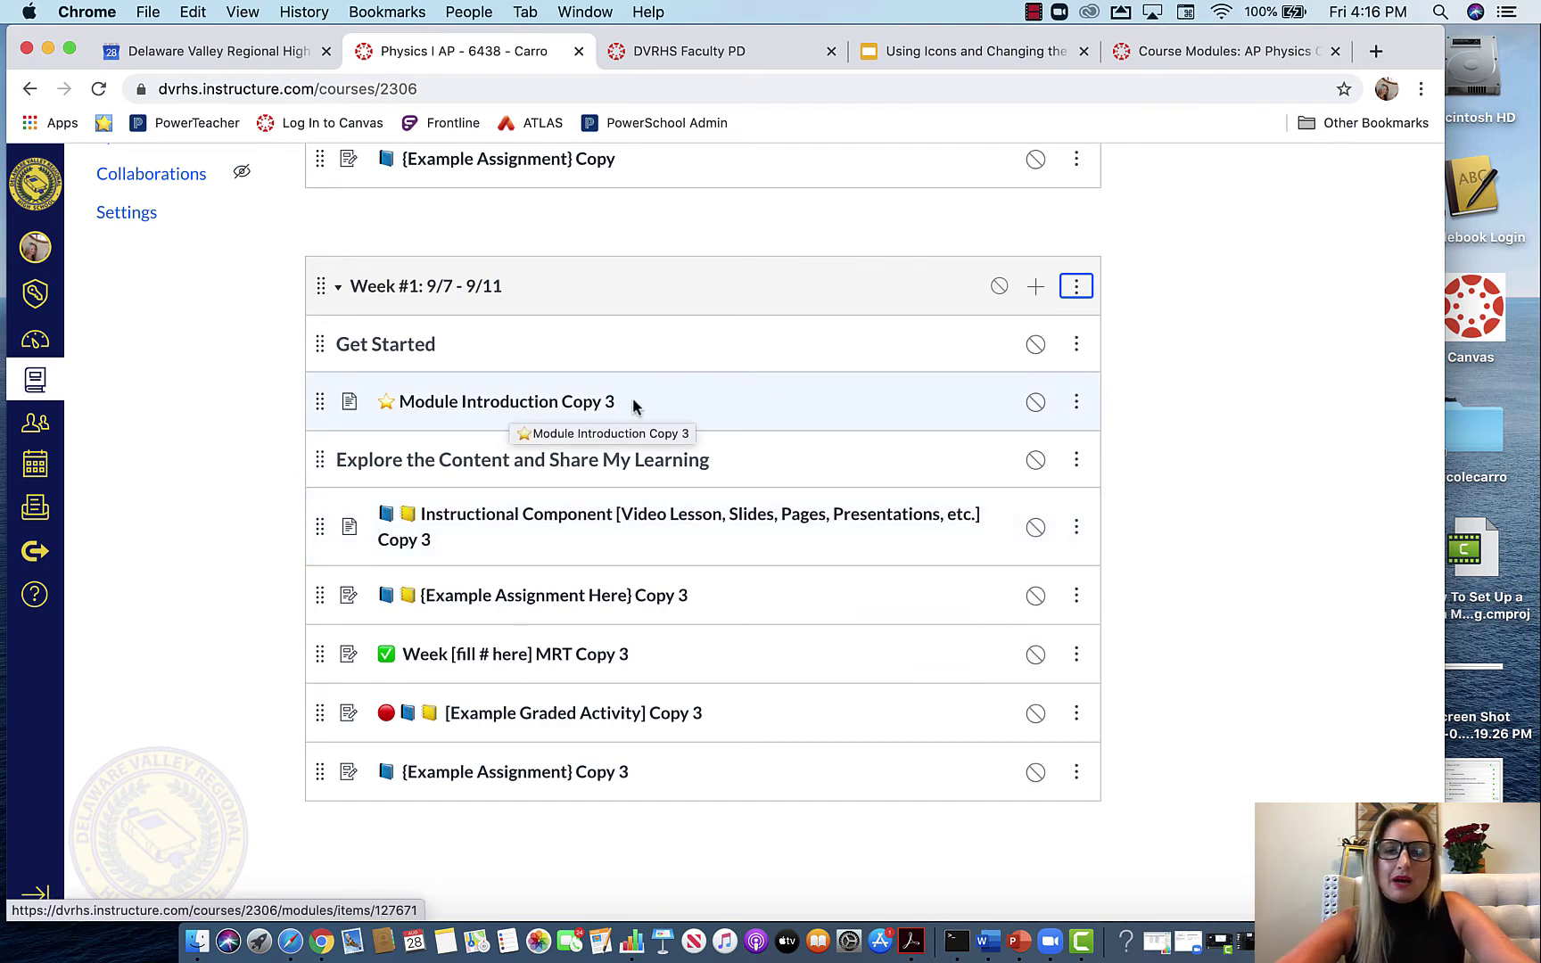
Step: Rename the "Module Introduction Copy 3" item in the Week #1: 9/7 - 9/11 module as "⭐Module Introduction" and save it
click(1077, 406)
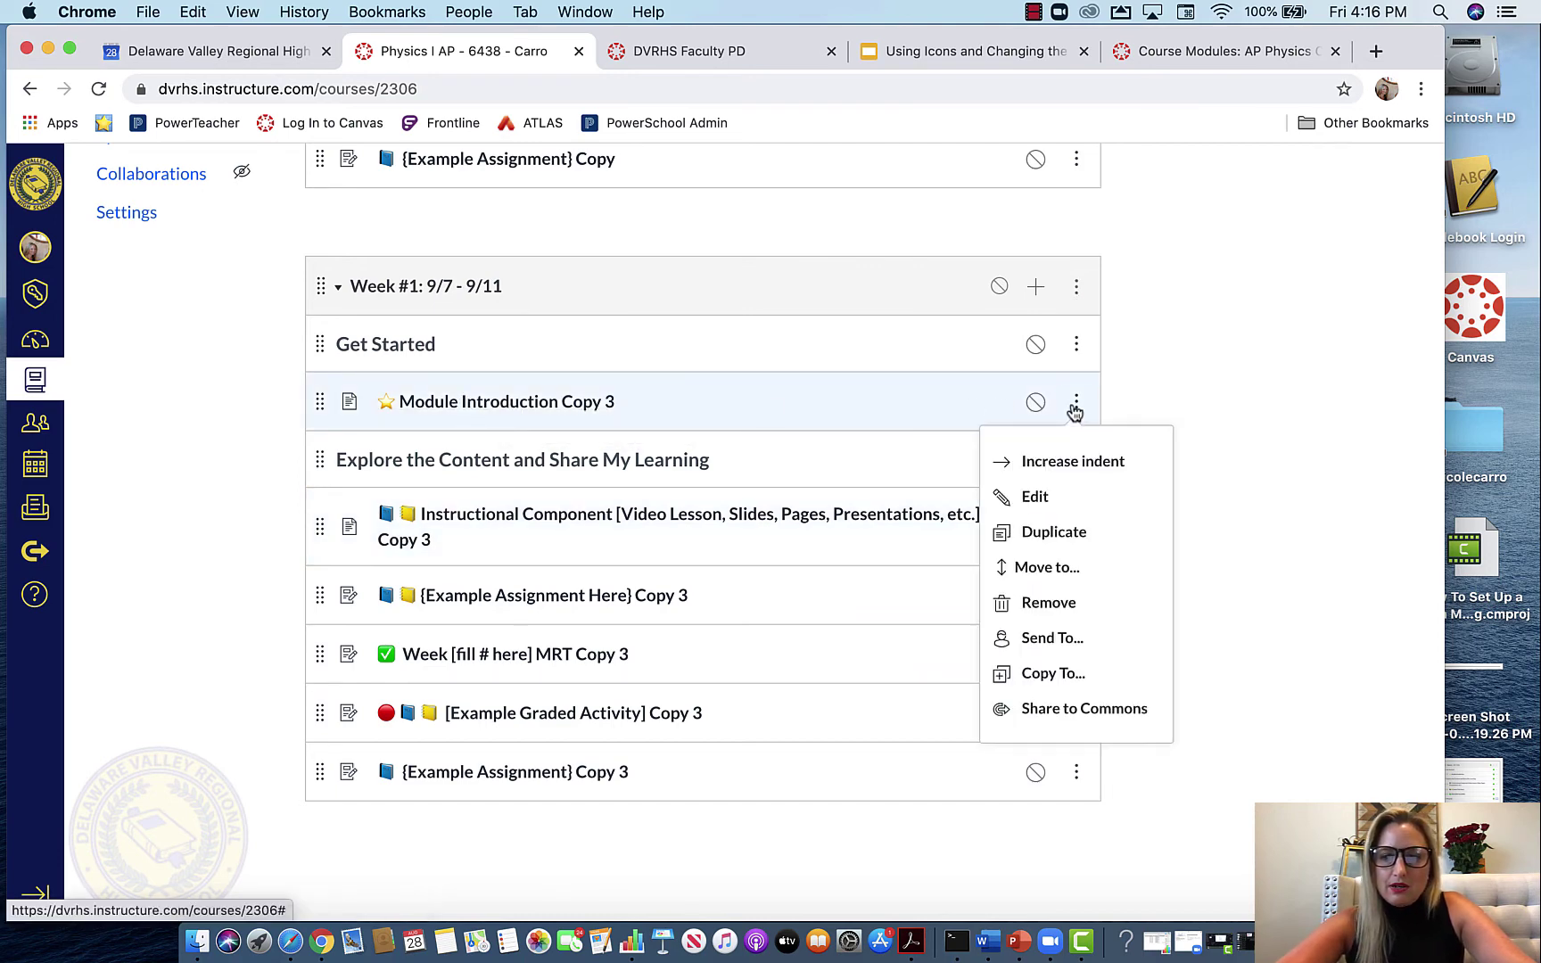
click(1030, 495)
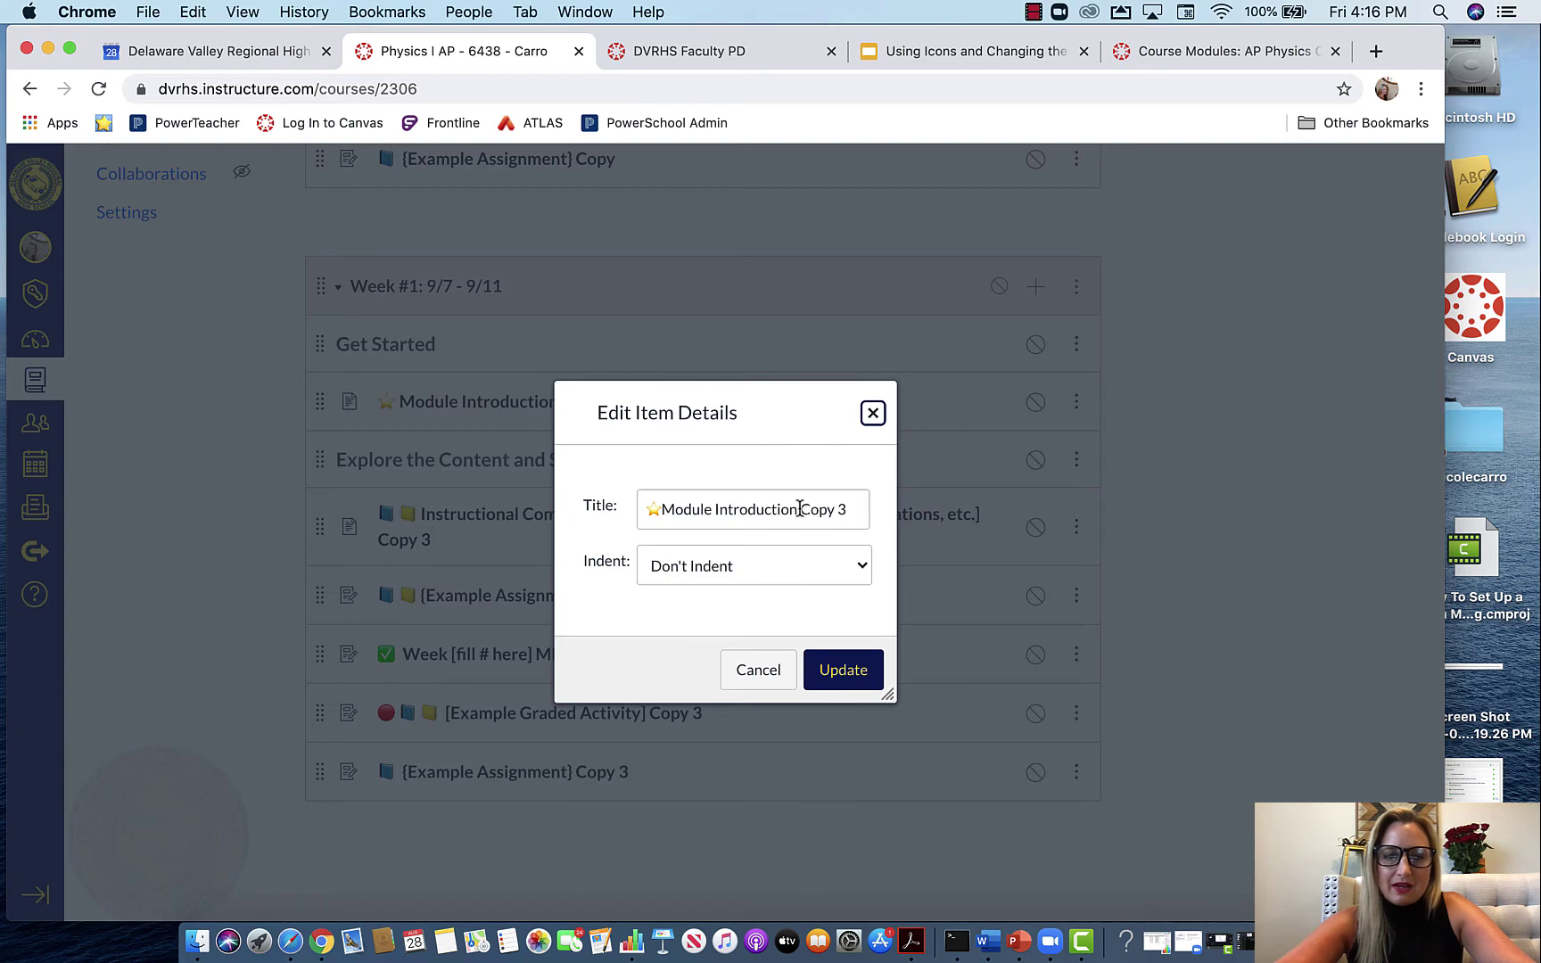
drag(796, 510, 852, 510)
key(BackSpace)
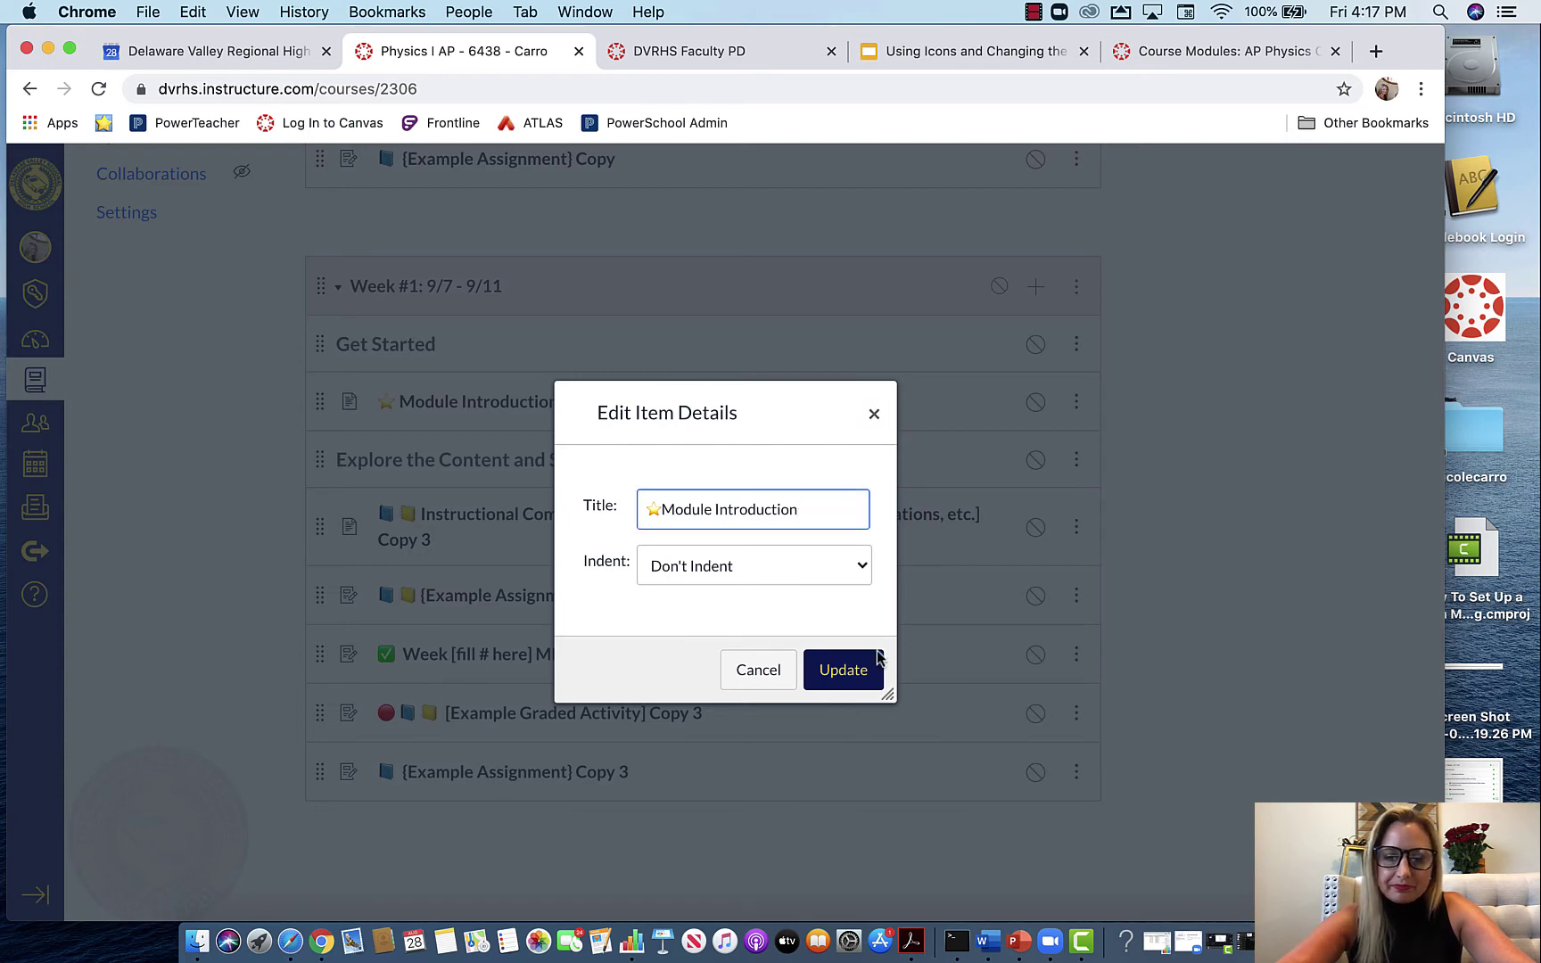
click(851, 676)
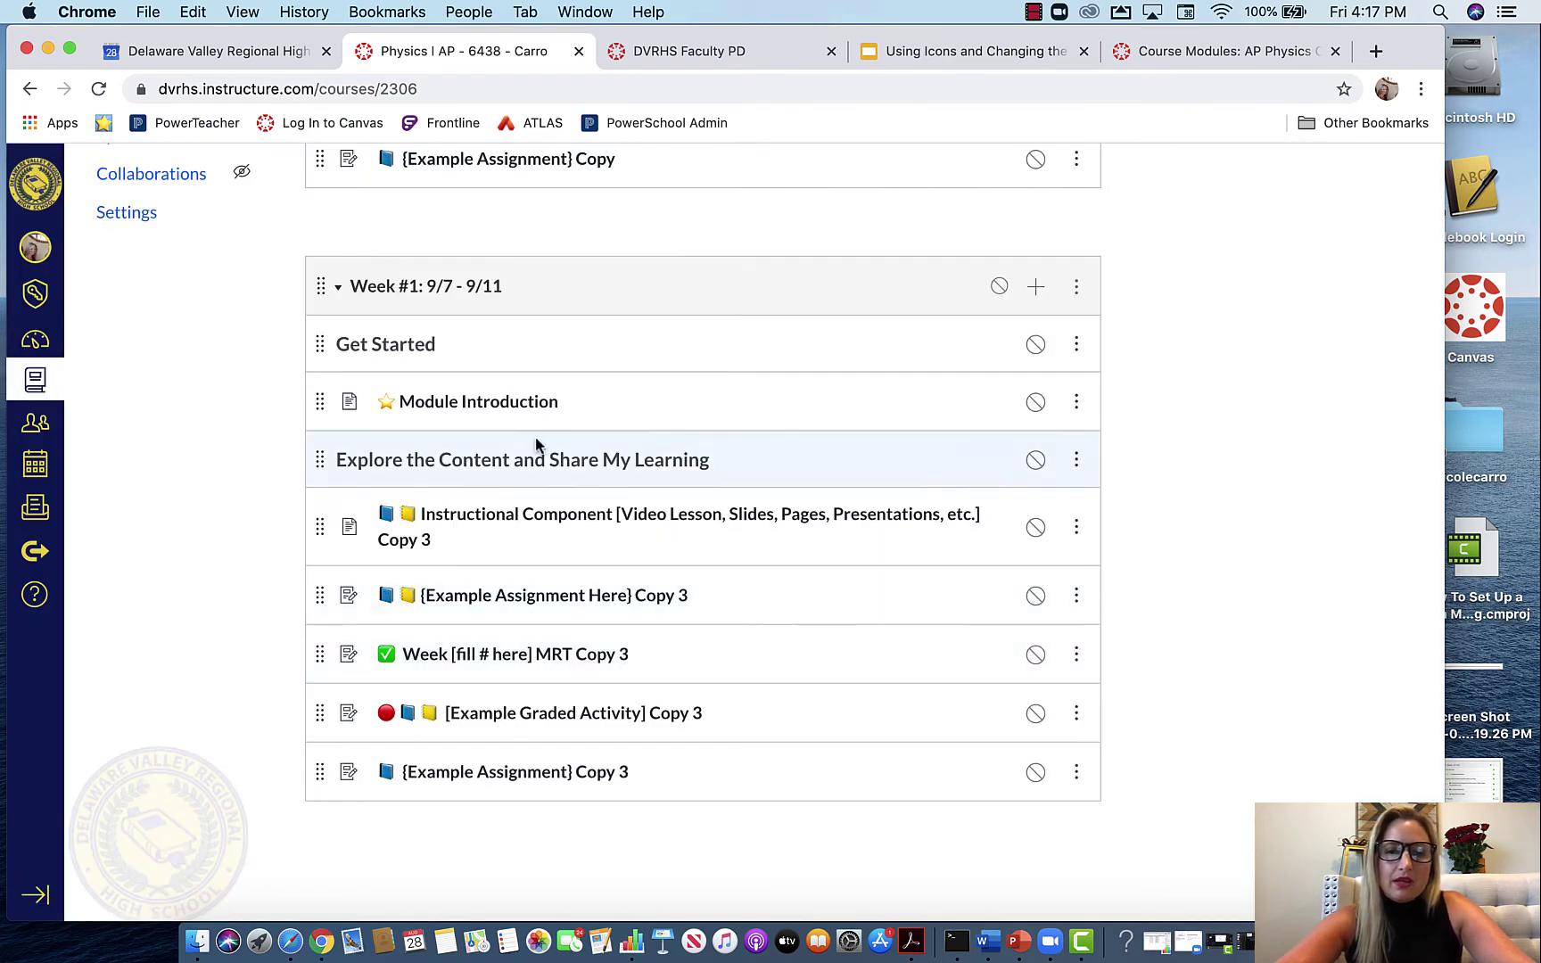
Step: Open the Week #1 Module Introduction page, look through its sections and open the page for editing
click(502, 409)
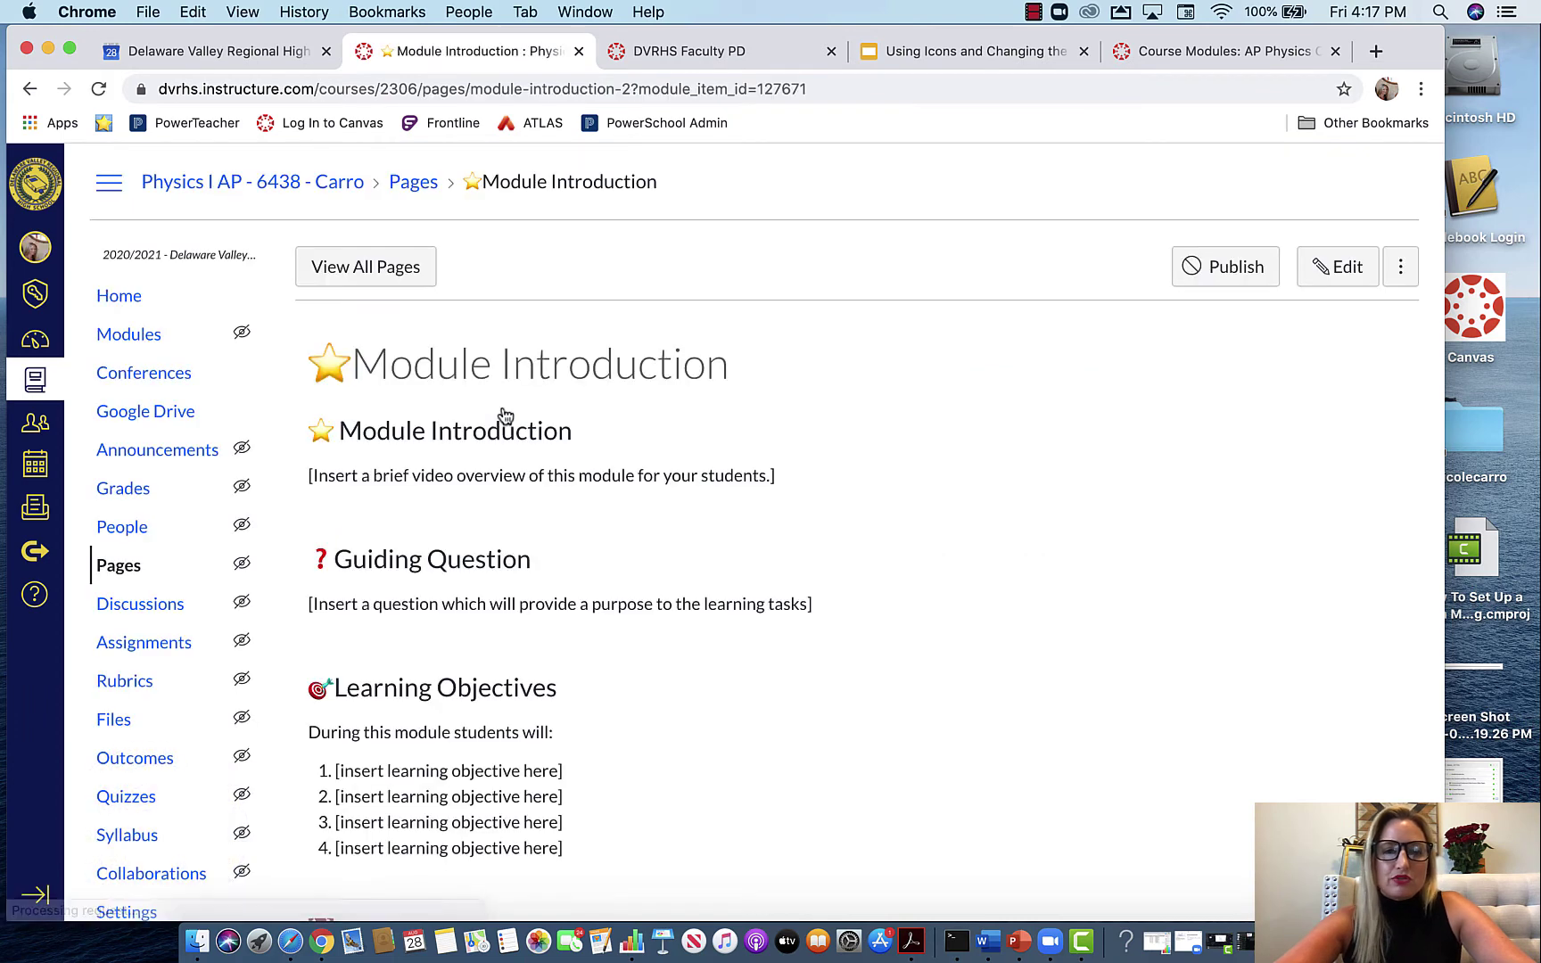
scroll(802, 624, down, 5)
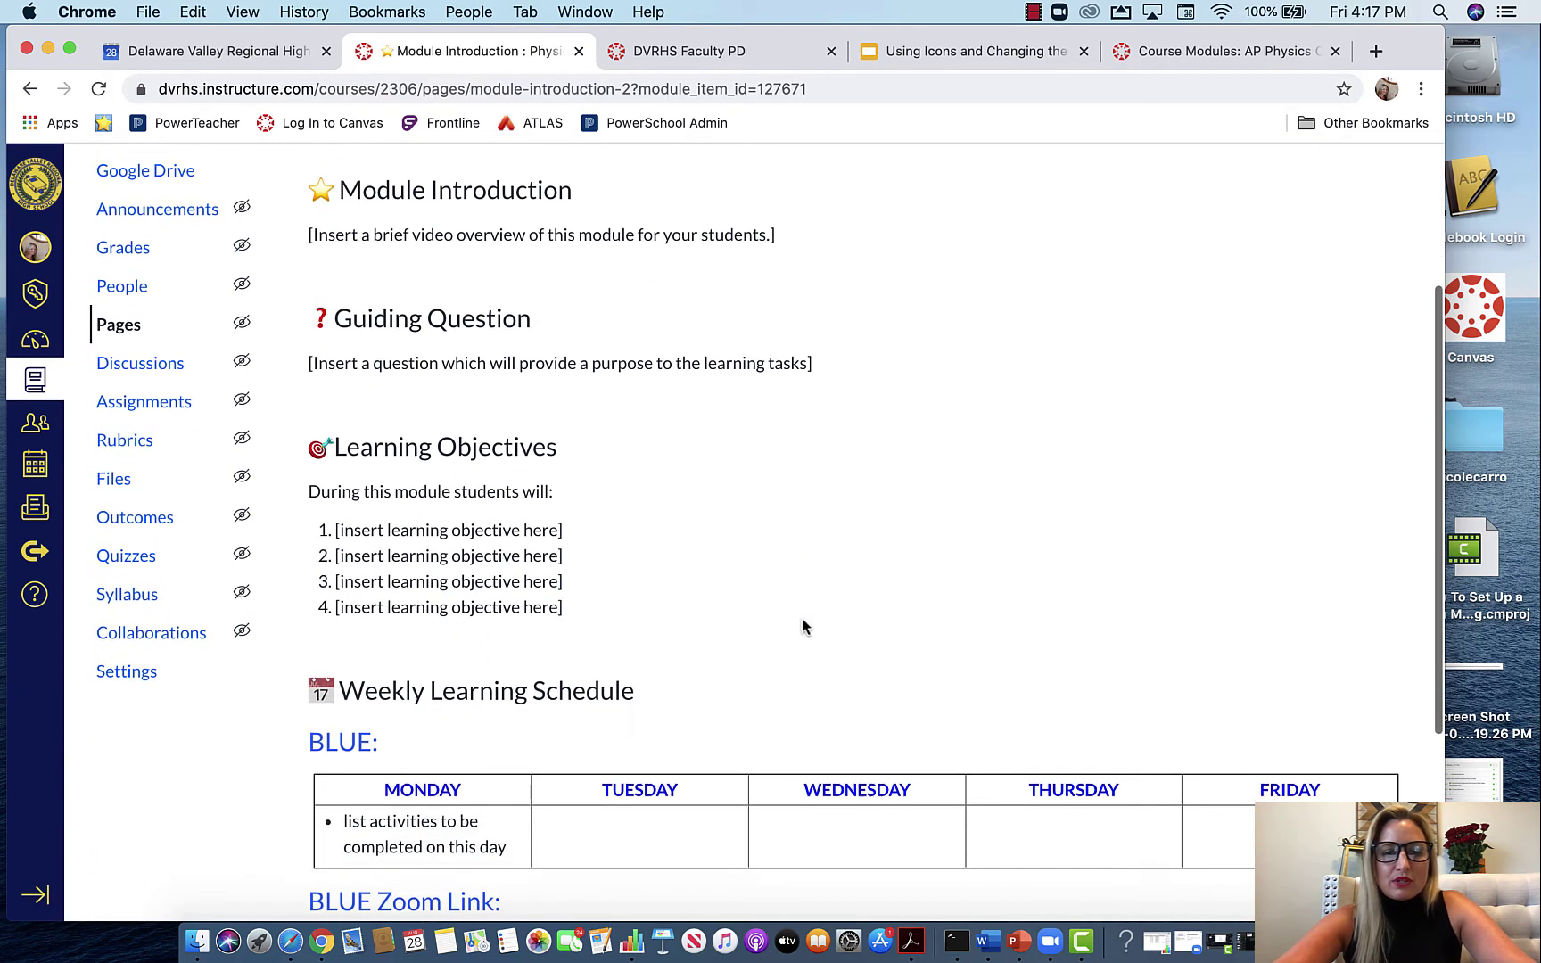
scroll(802, 624, down, 3)
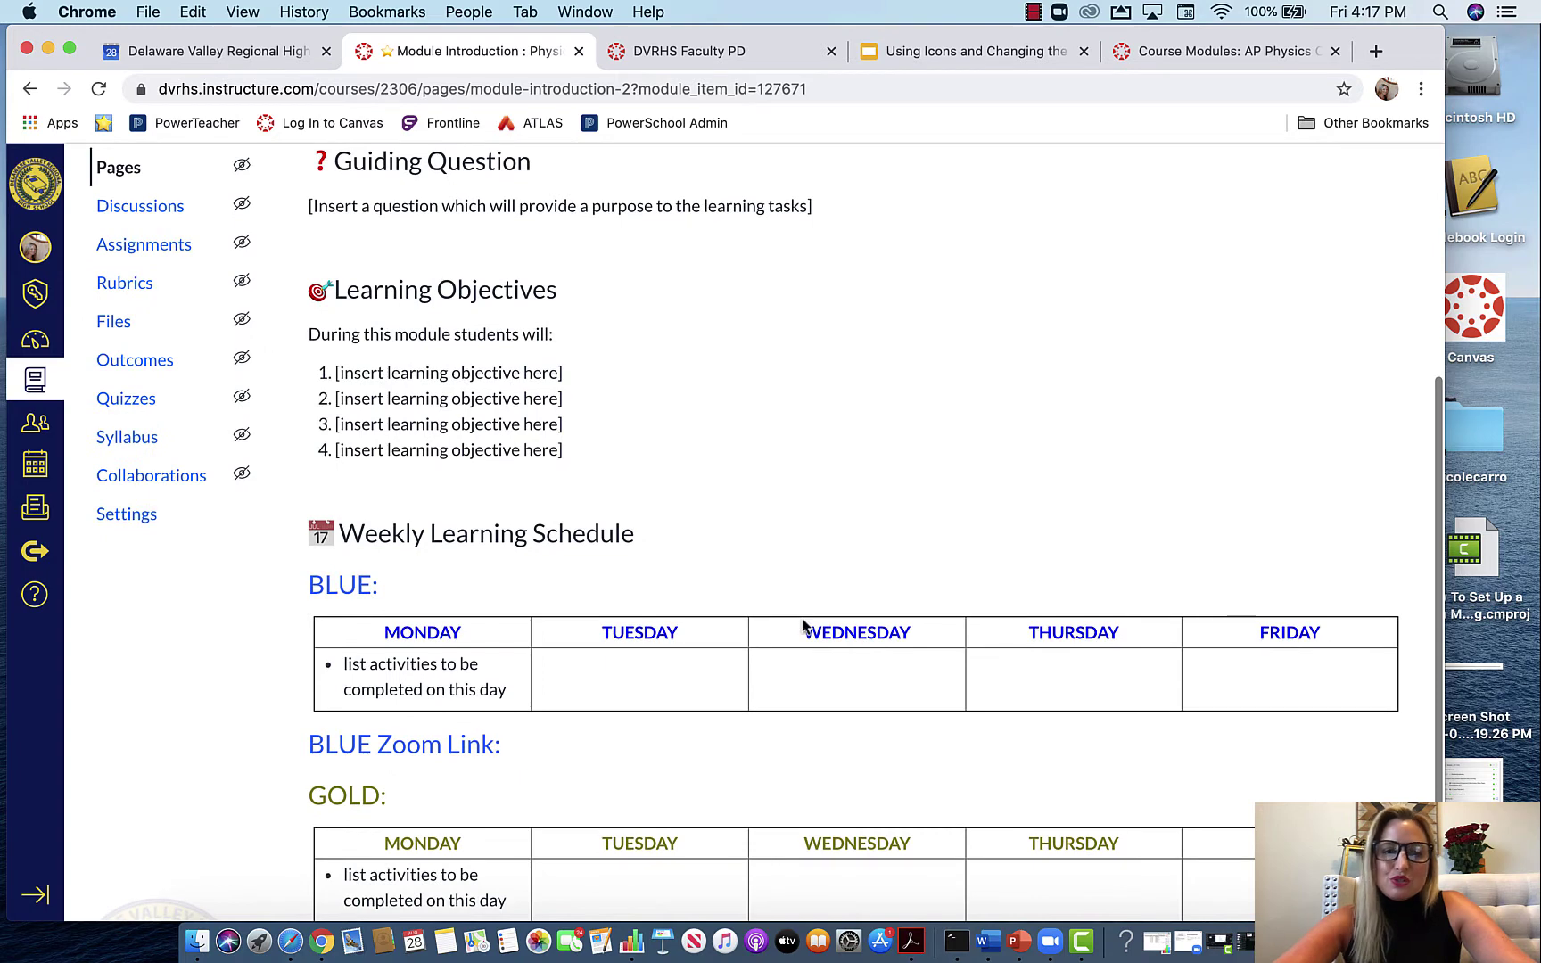
scroll(802, 619, up, 10)
click(1338, 270)
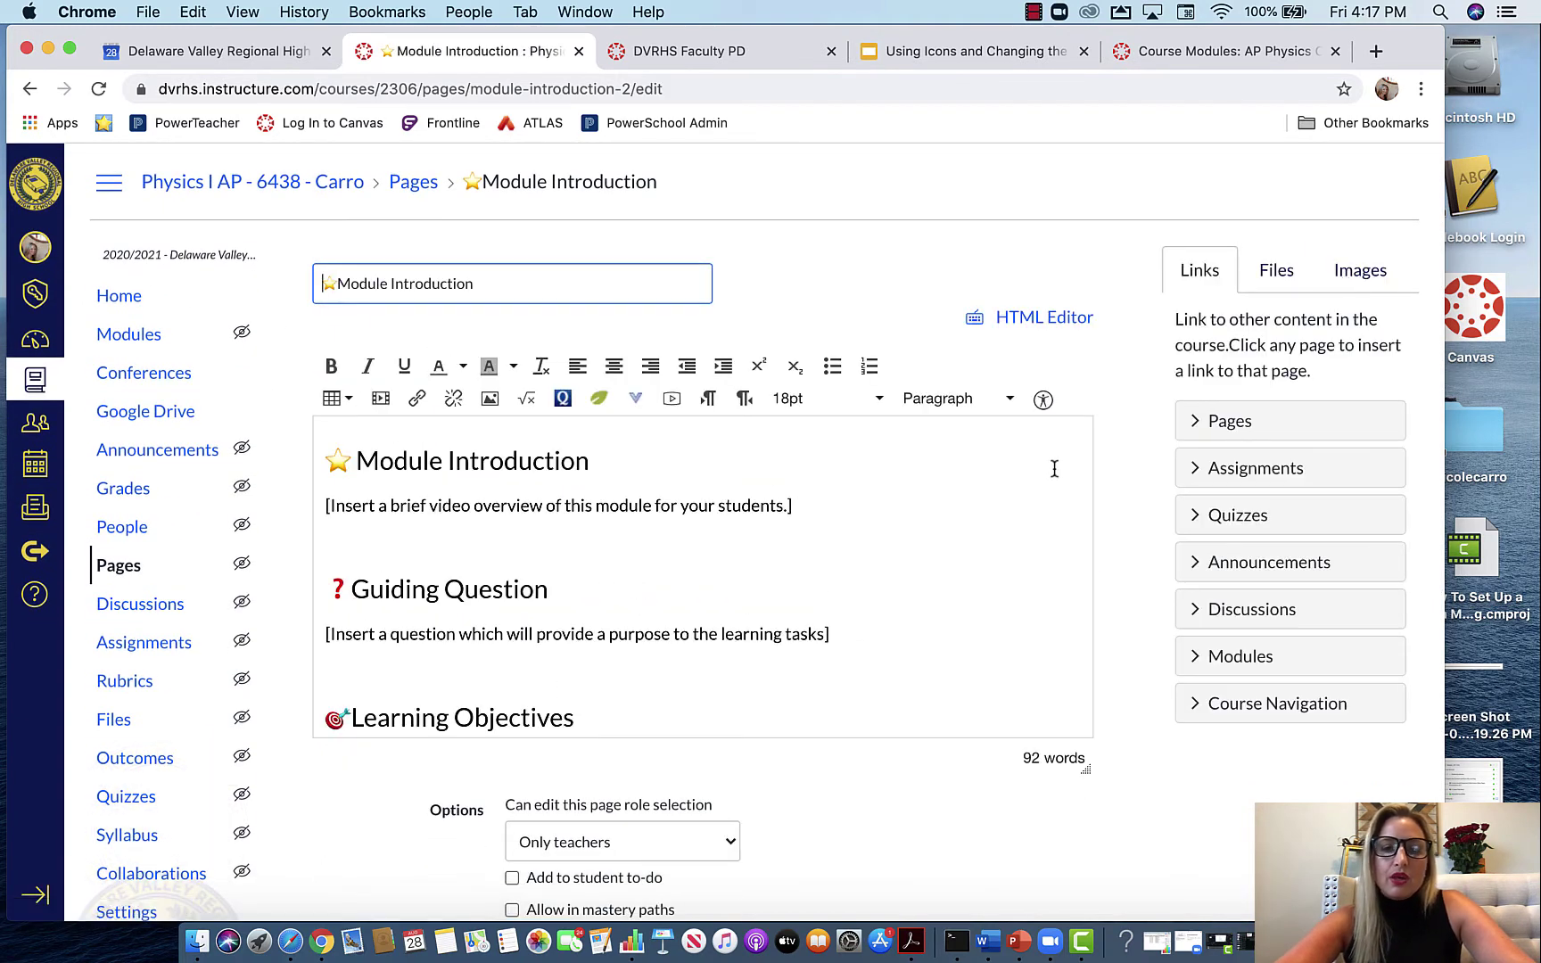
Step: Examine the placeholders for the video overview, guiding question and learning objectives in the page content
scroll(1054, 469, down, 1)
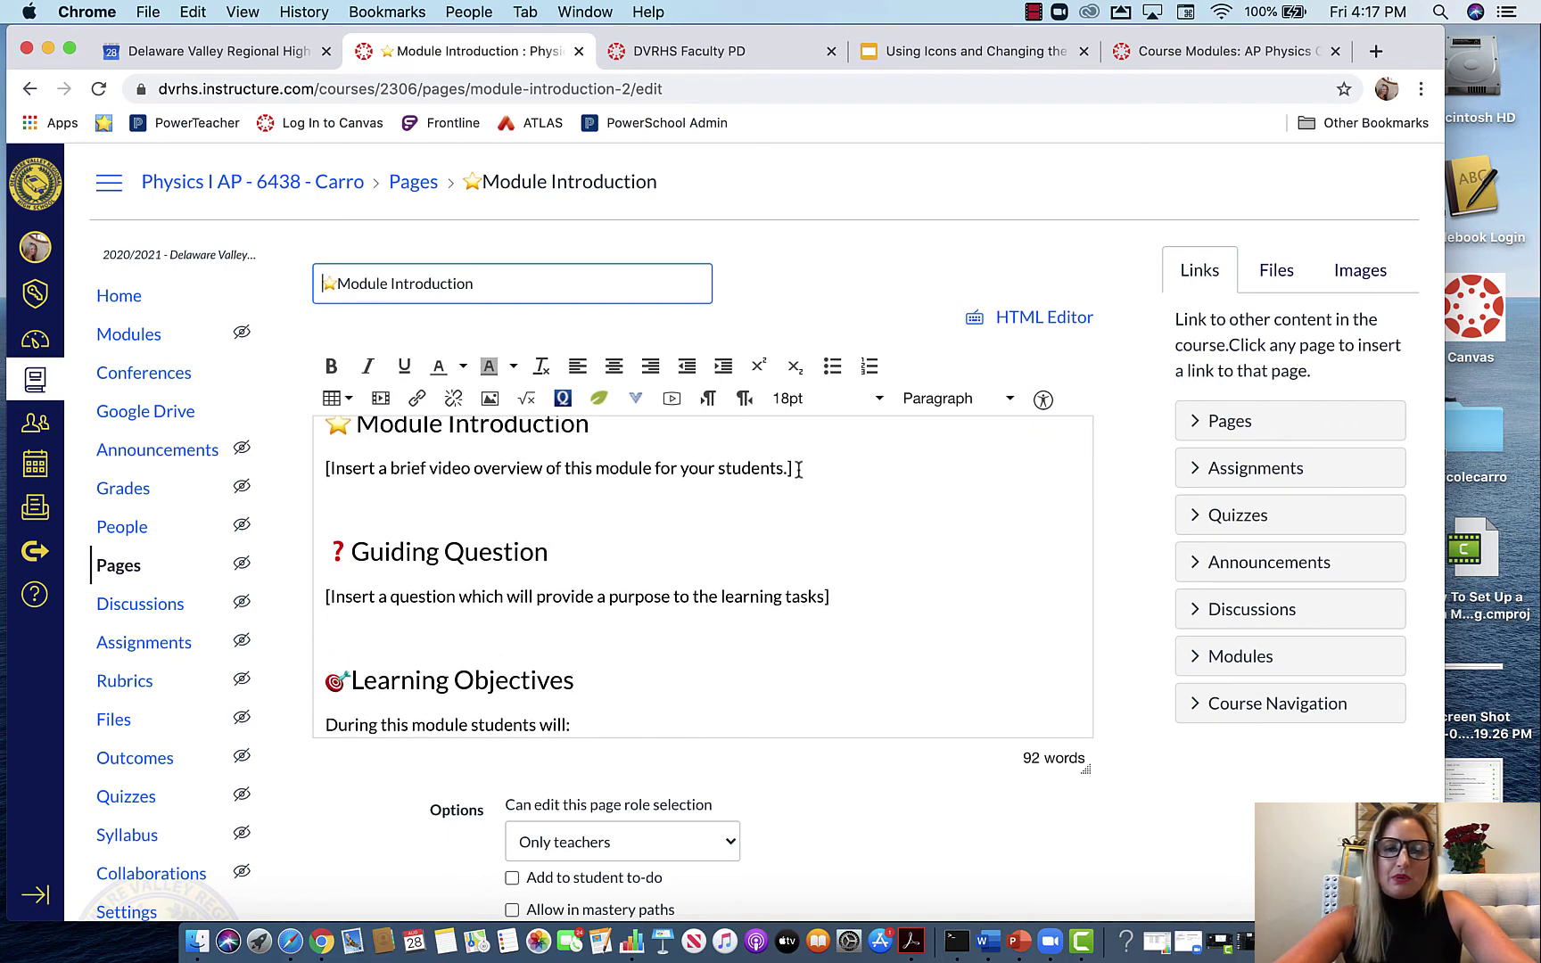
drag(799, 470, 333, 475)
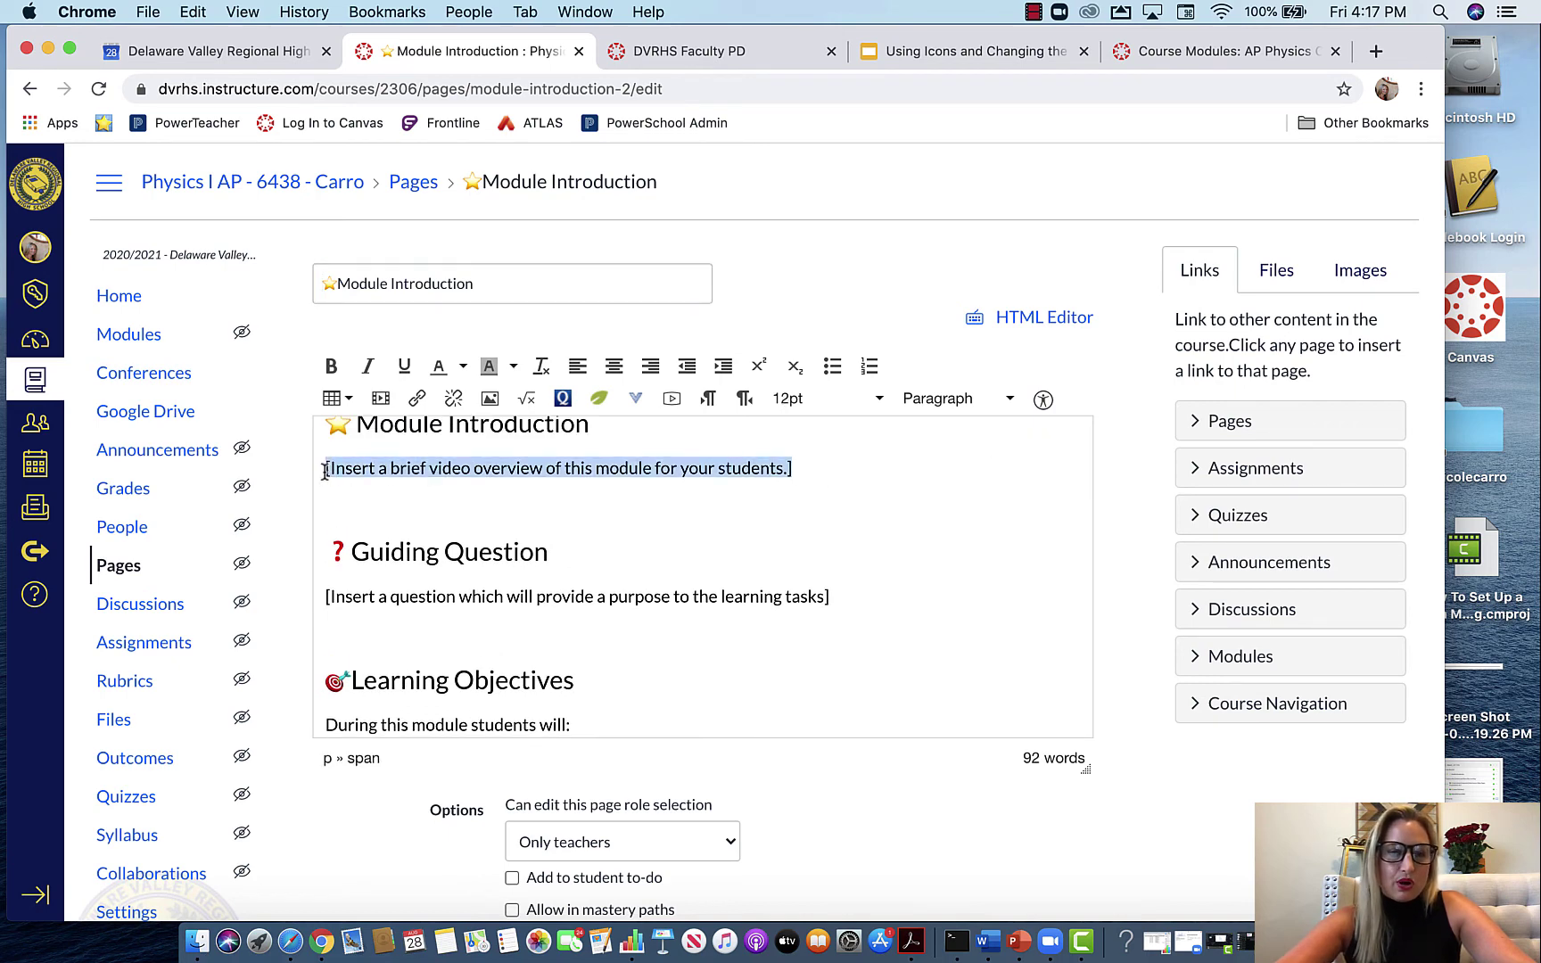
scroll(616, 557, down, 1)
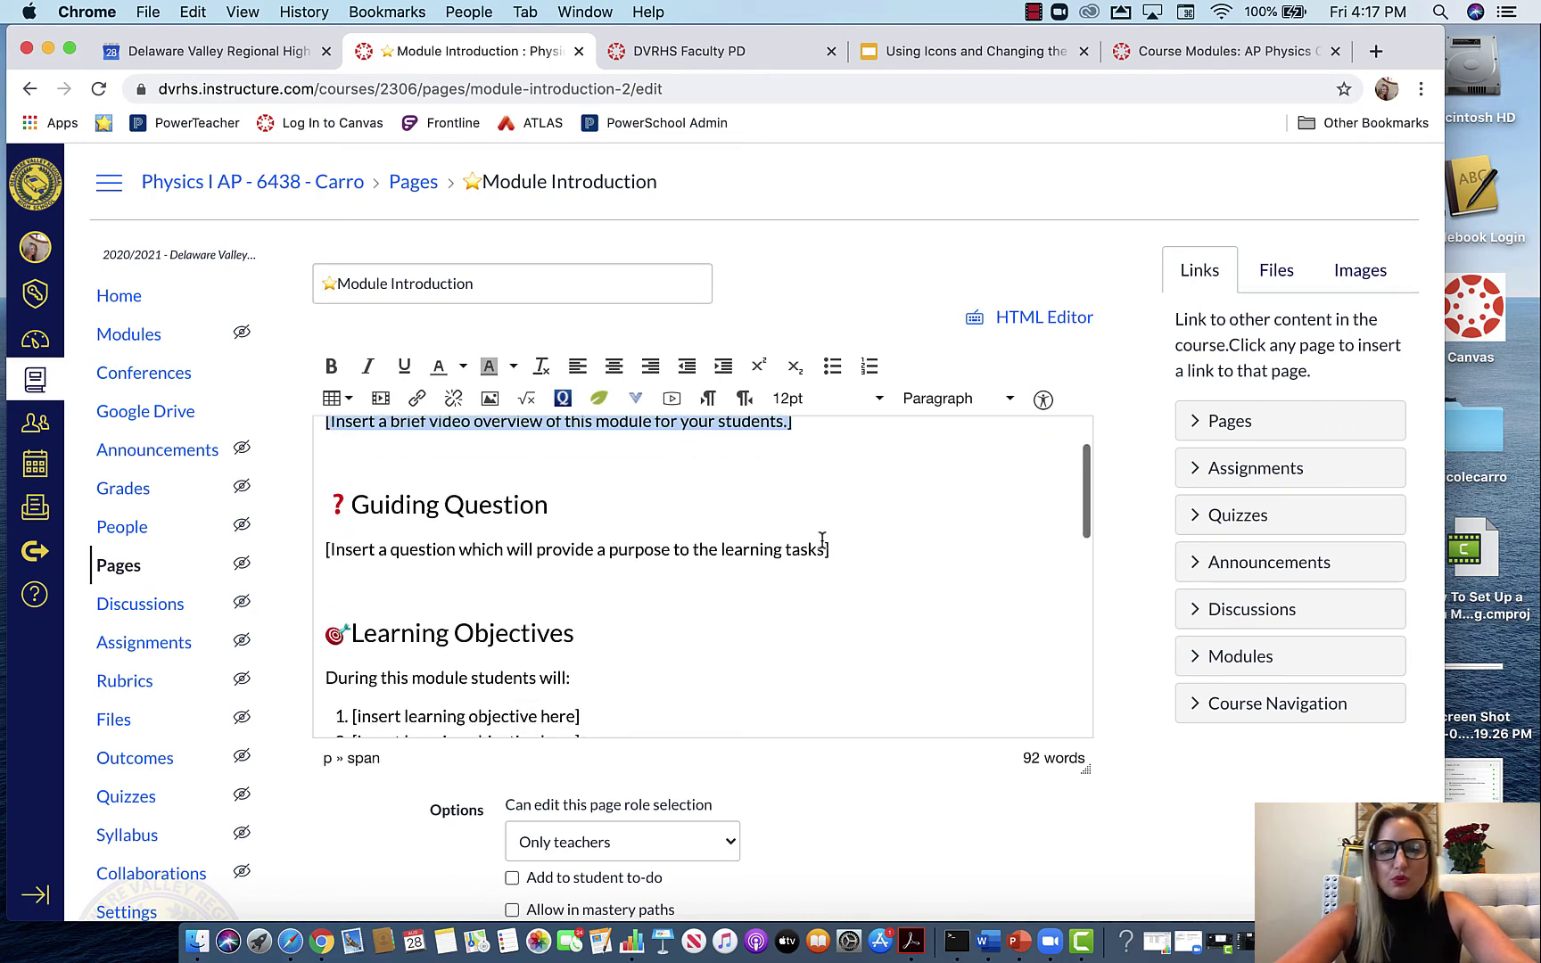
click(834, 548)
scroll(837, 548, down, 3)
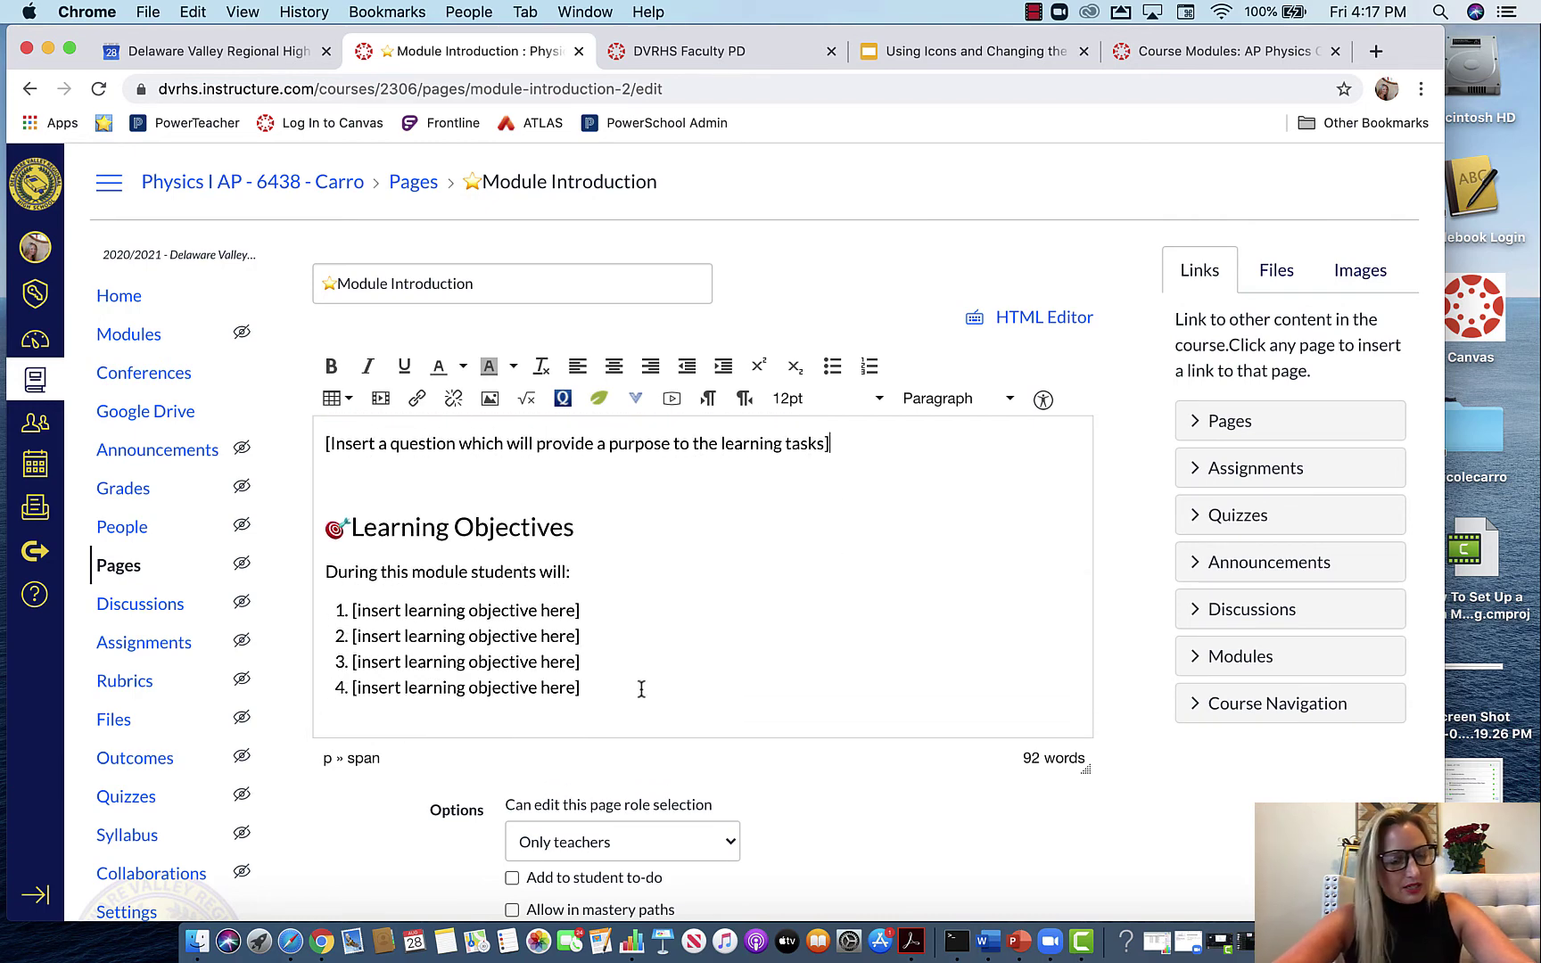
Step: Examine the BLUE and GOLD tables in the Weekly Learning Schedule and the places for their Zoom links
scroll(642, 690, down, 5)
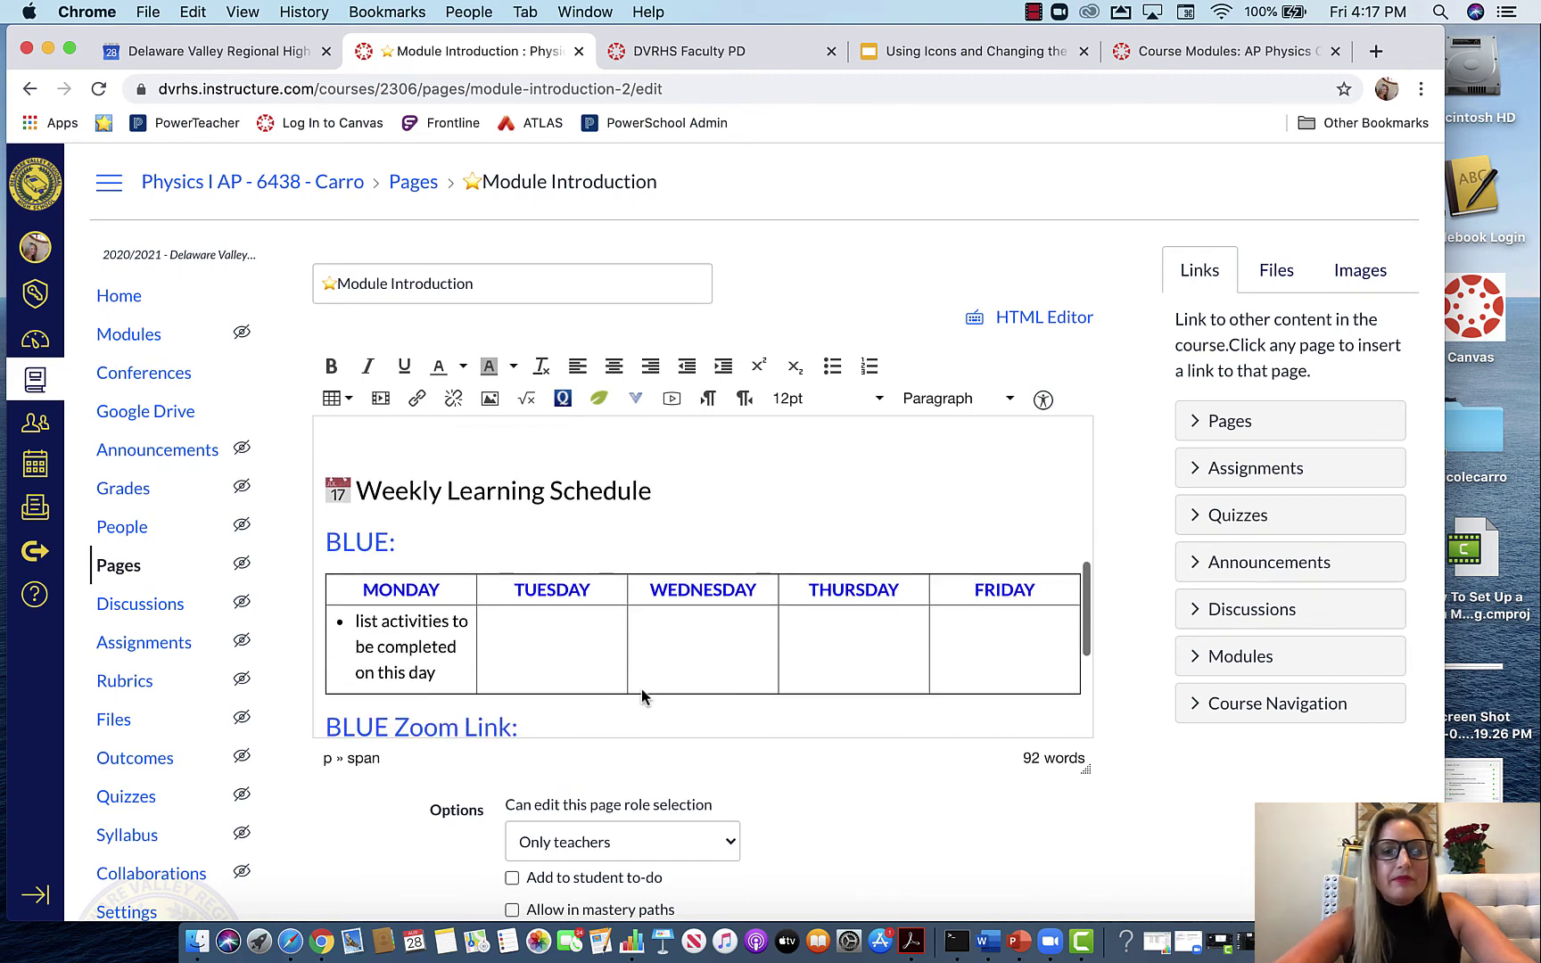
scroll(642, 695, down, 1)
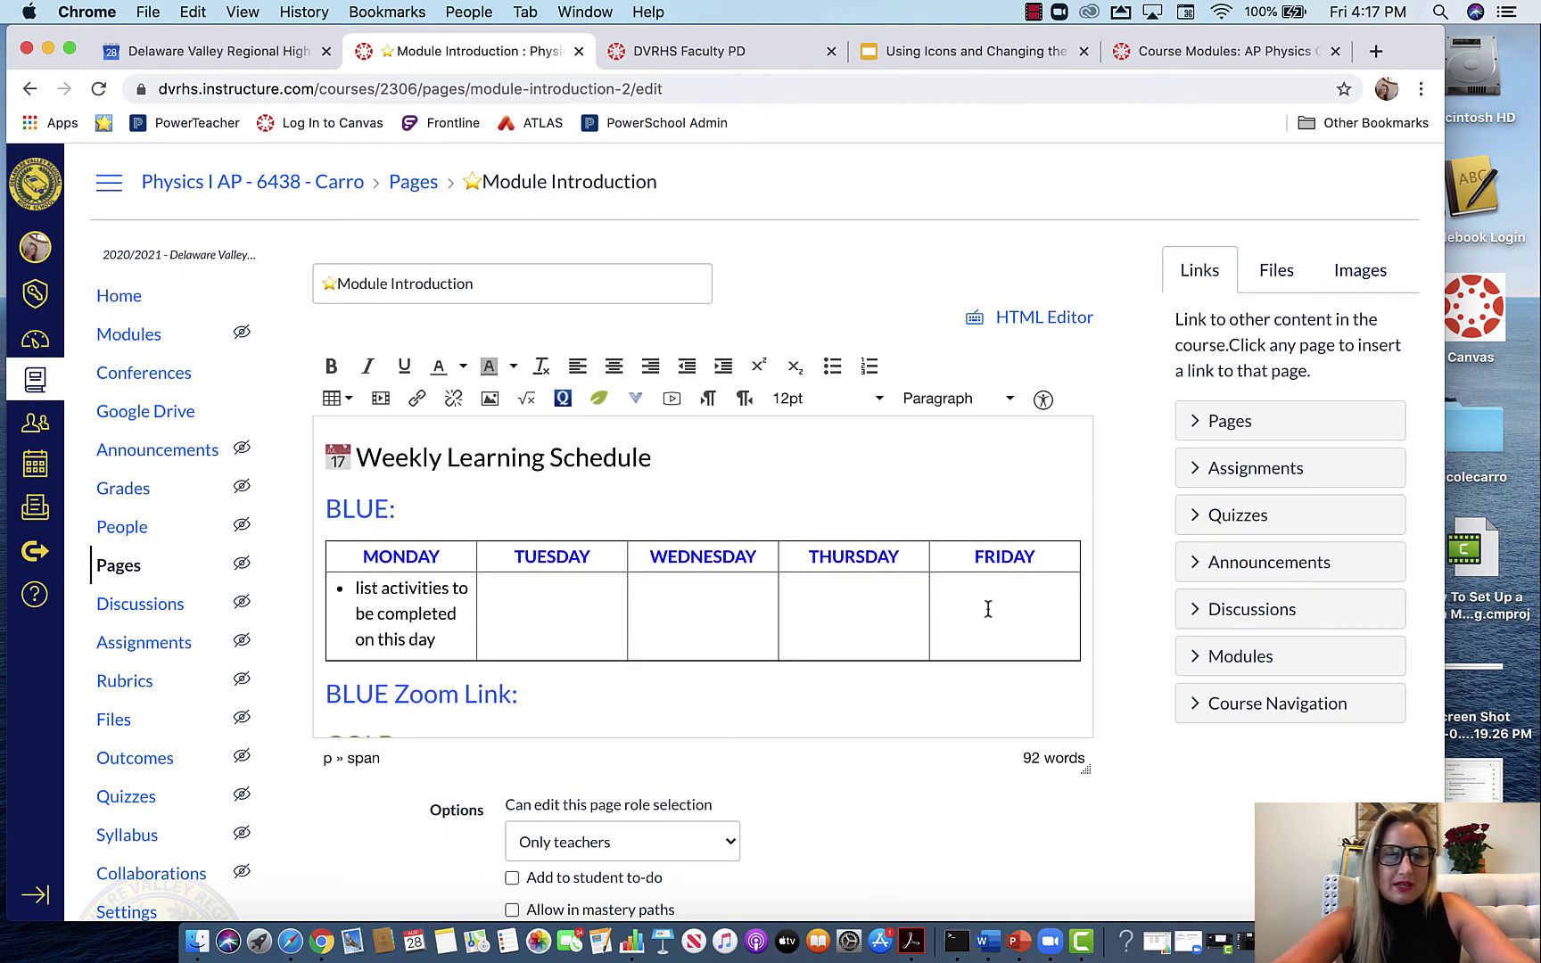
scroll(989, 608, down, 2)
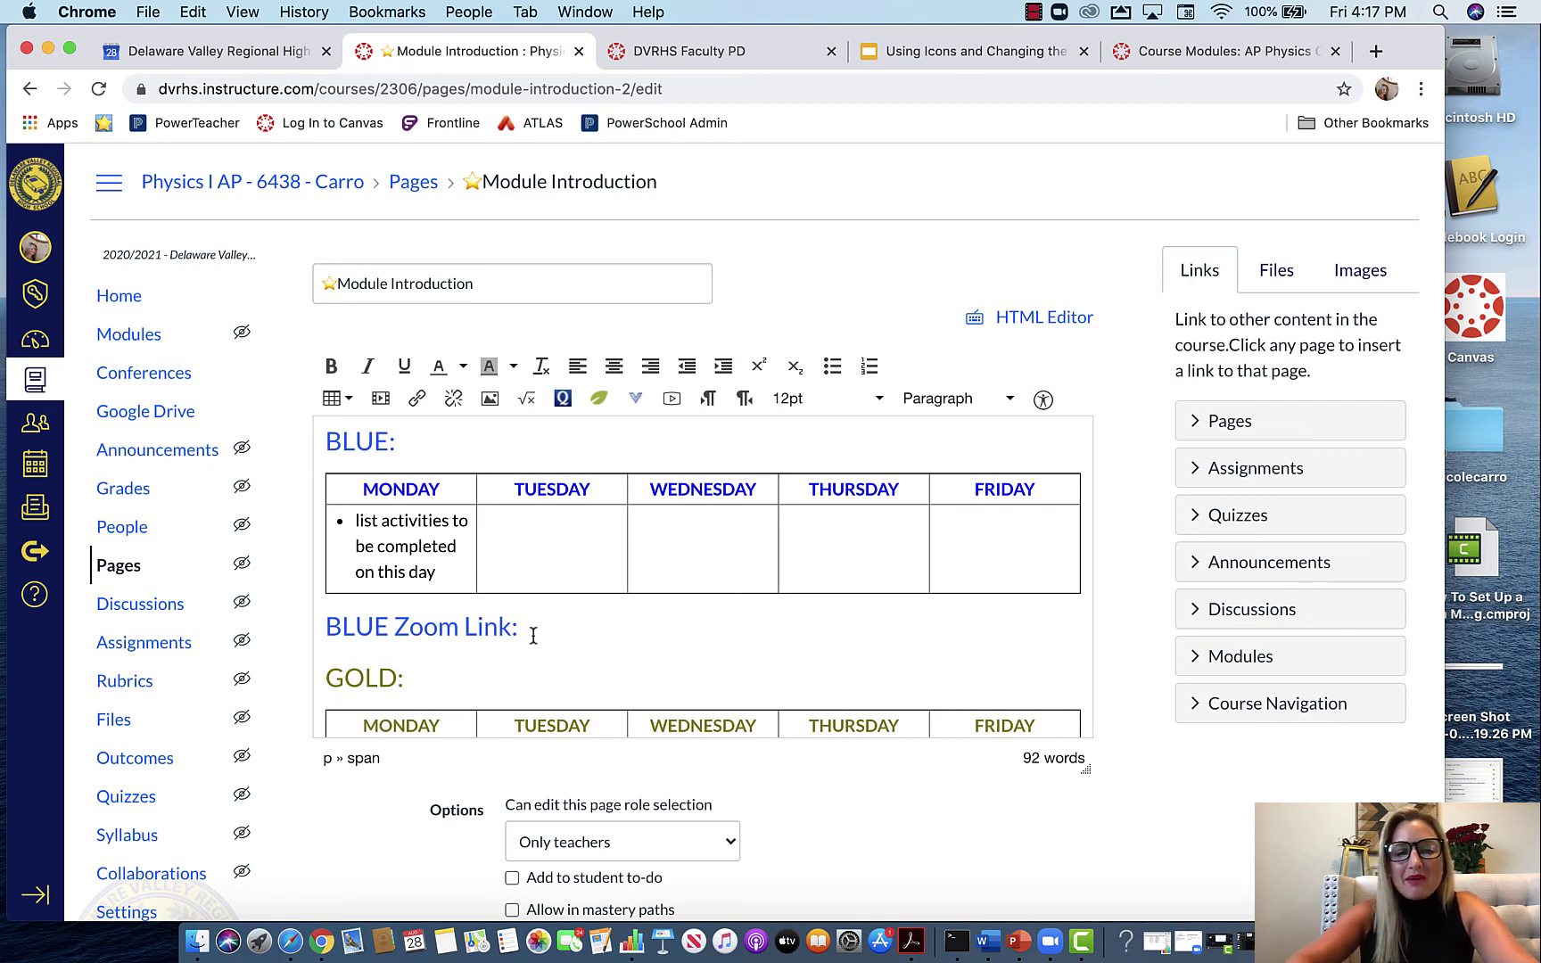
click(534, 635)
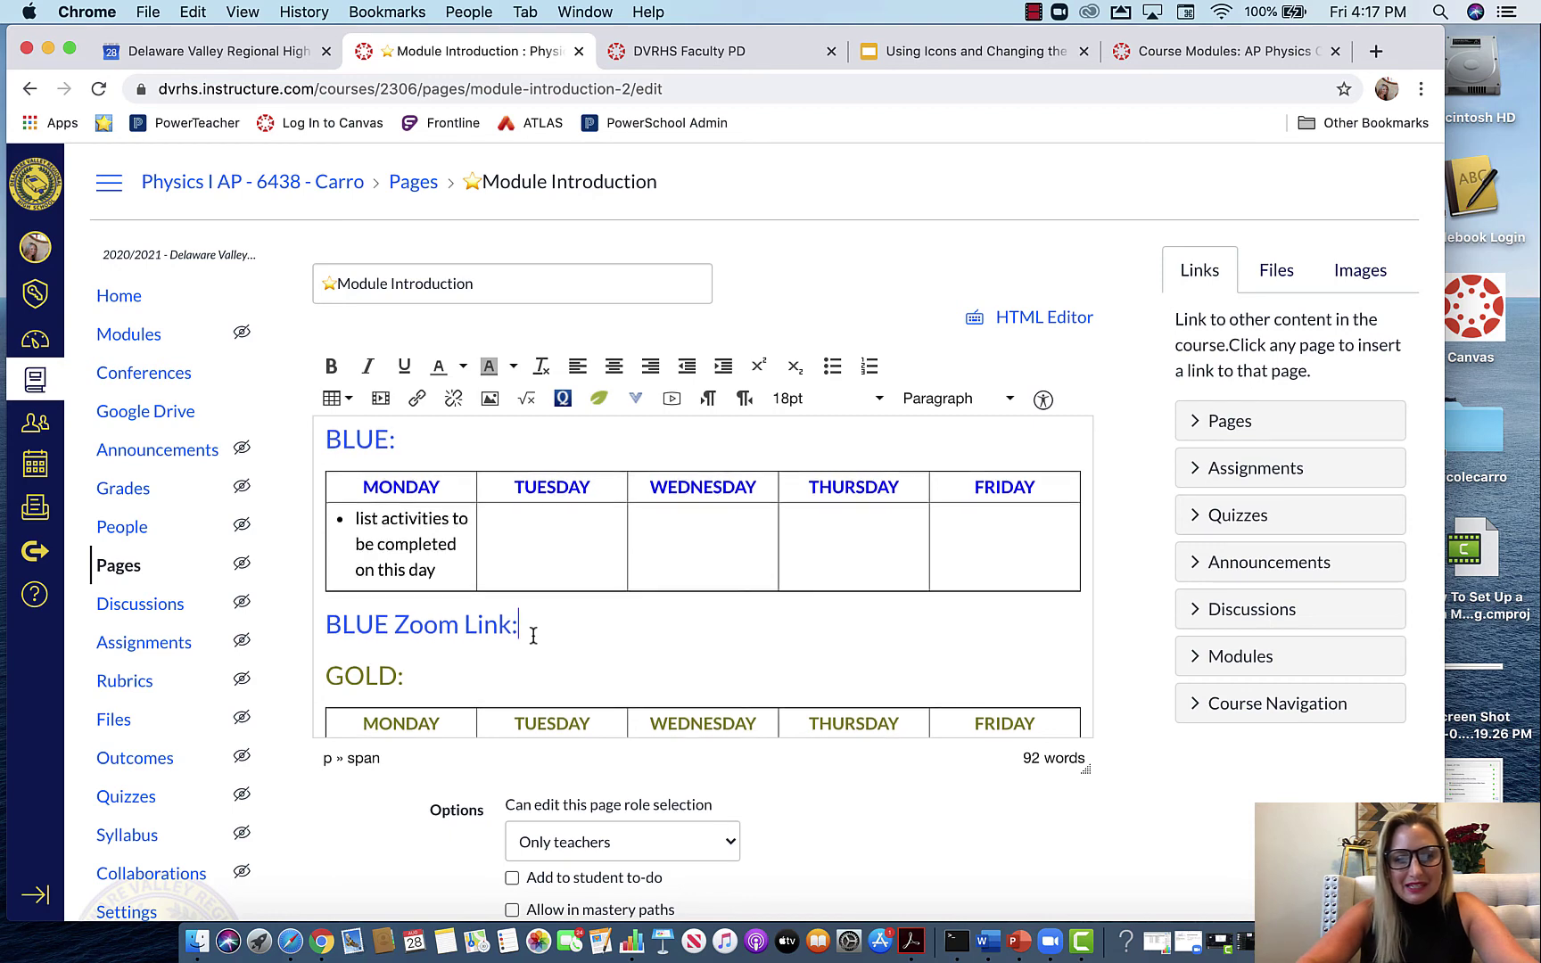
scroll(534, 635, down, 4)
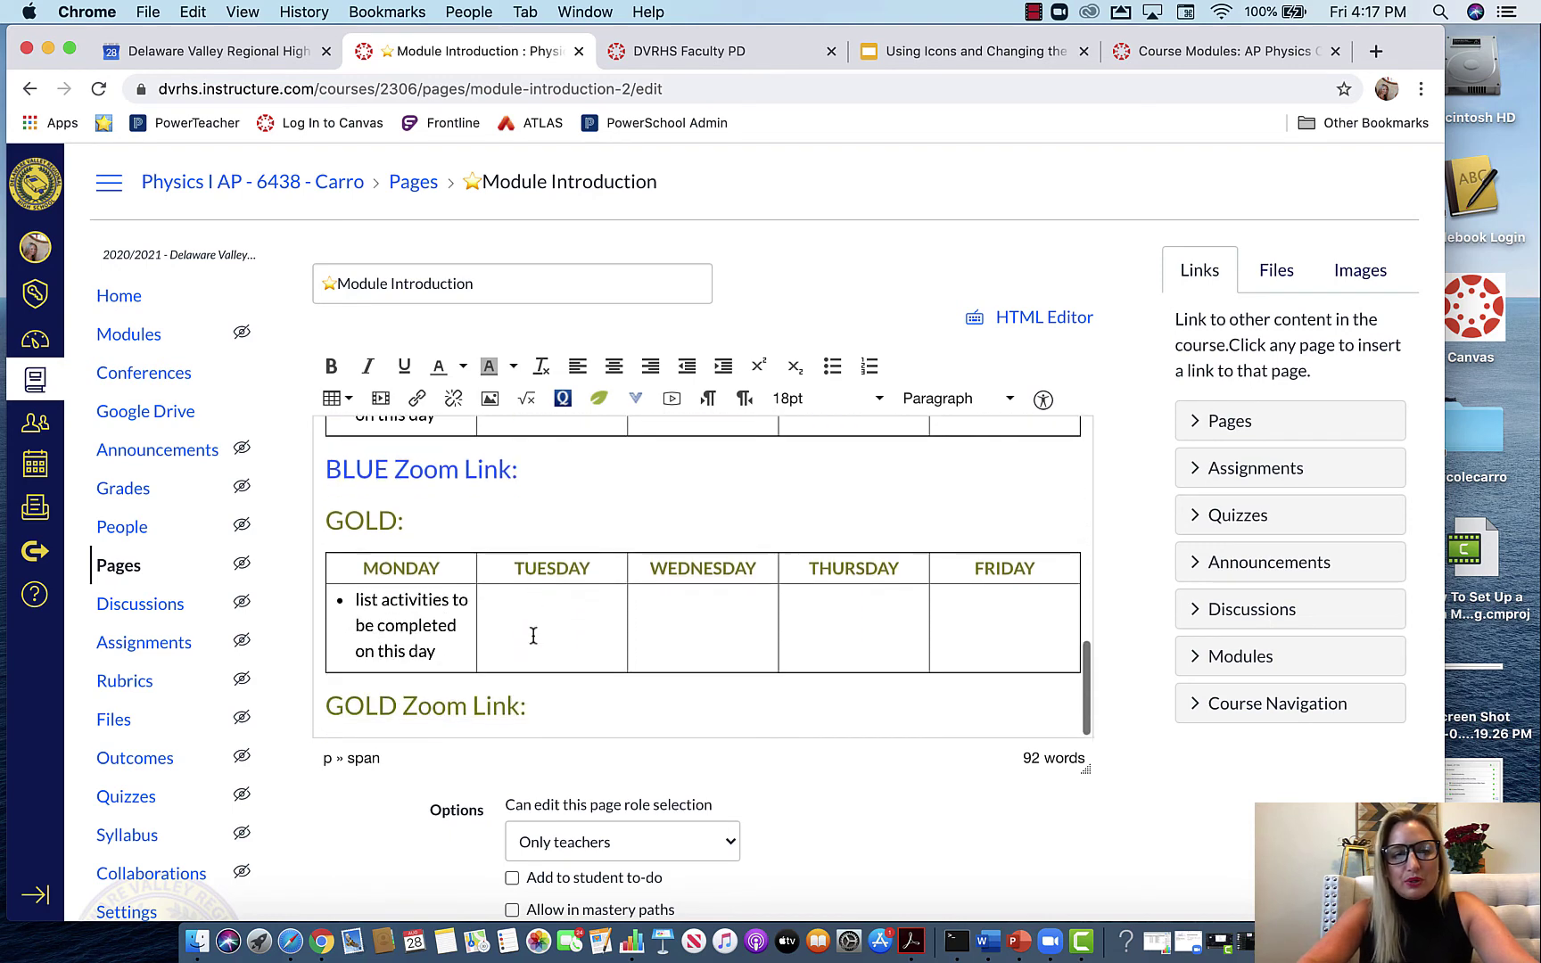
click(576, 702)
click(545, 471)
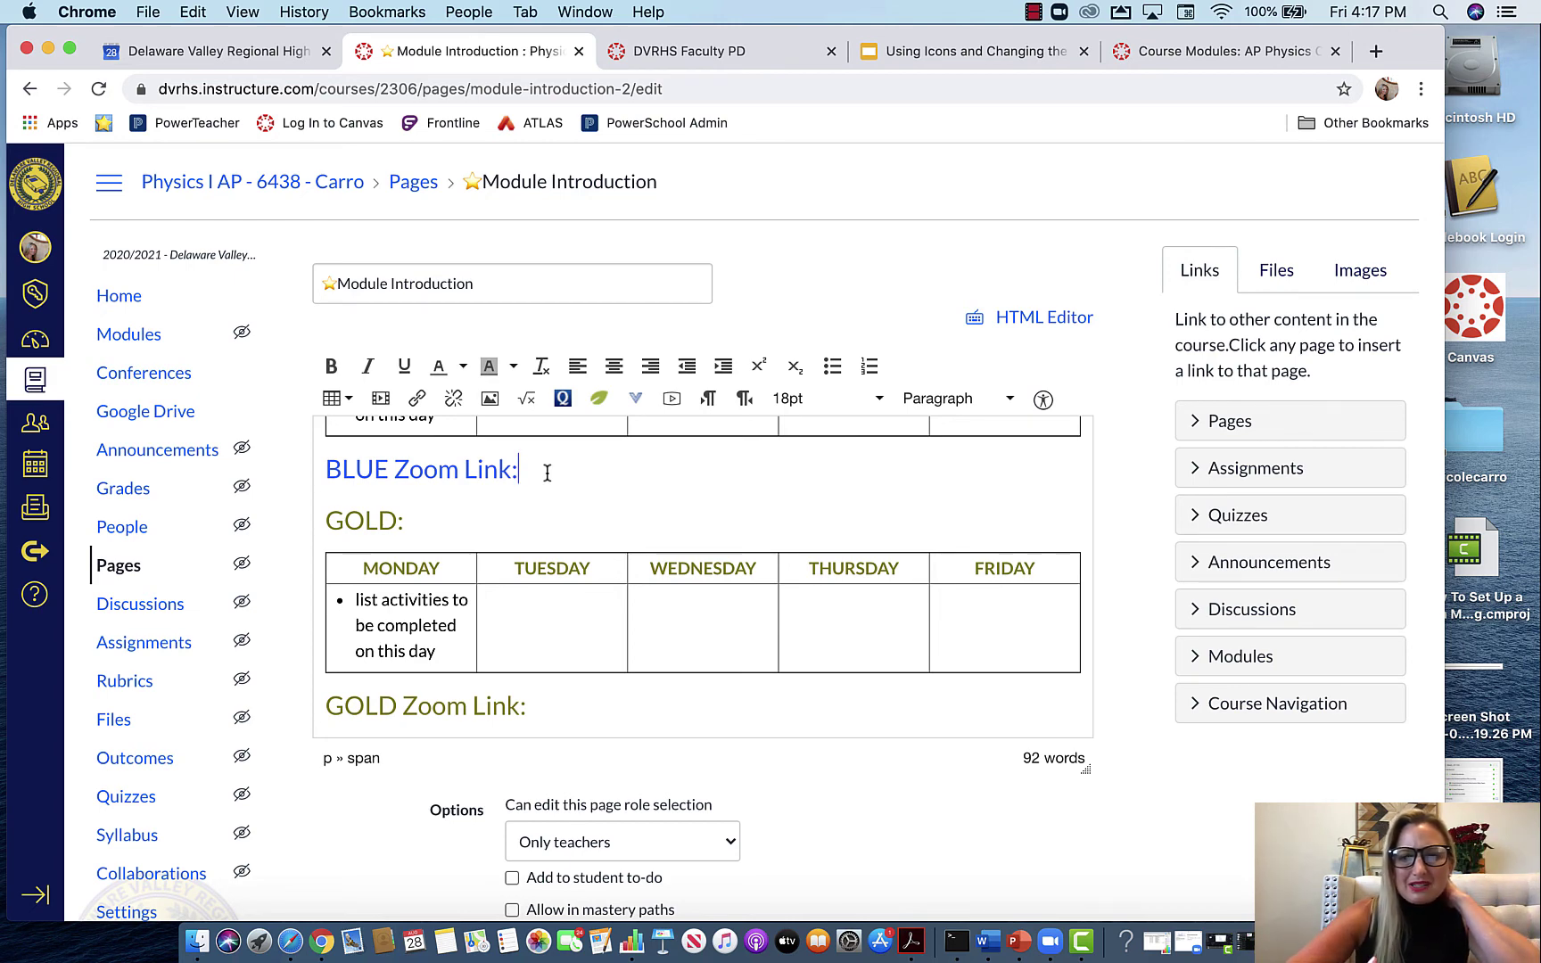
scroll(547, 472, up, 4)
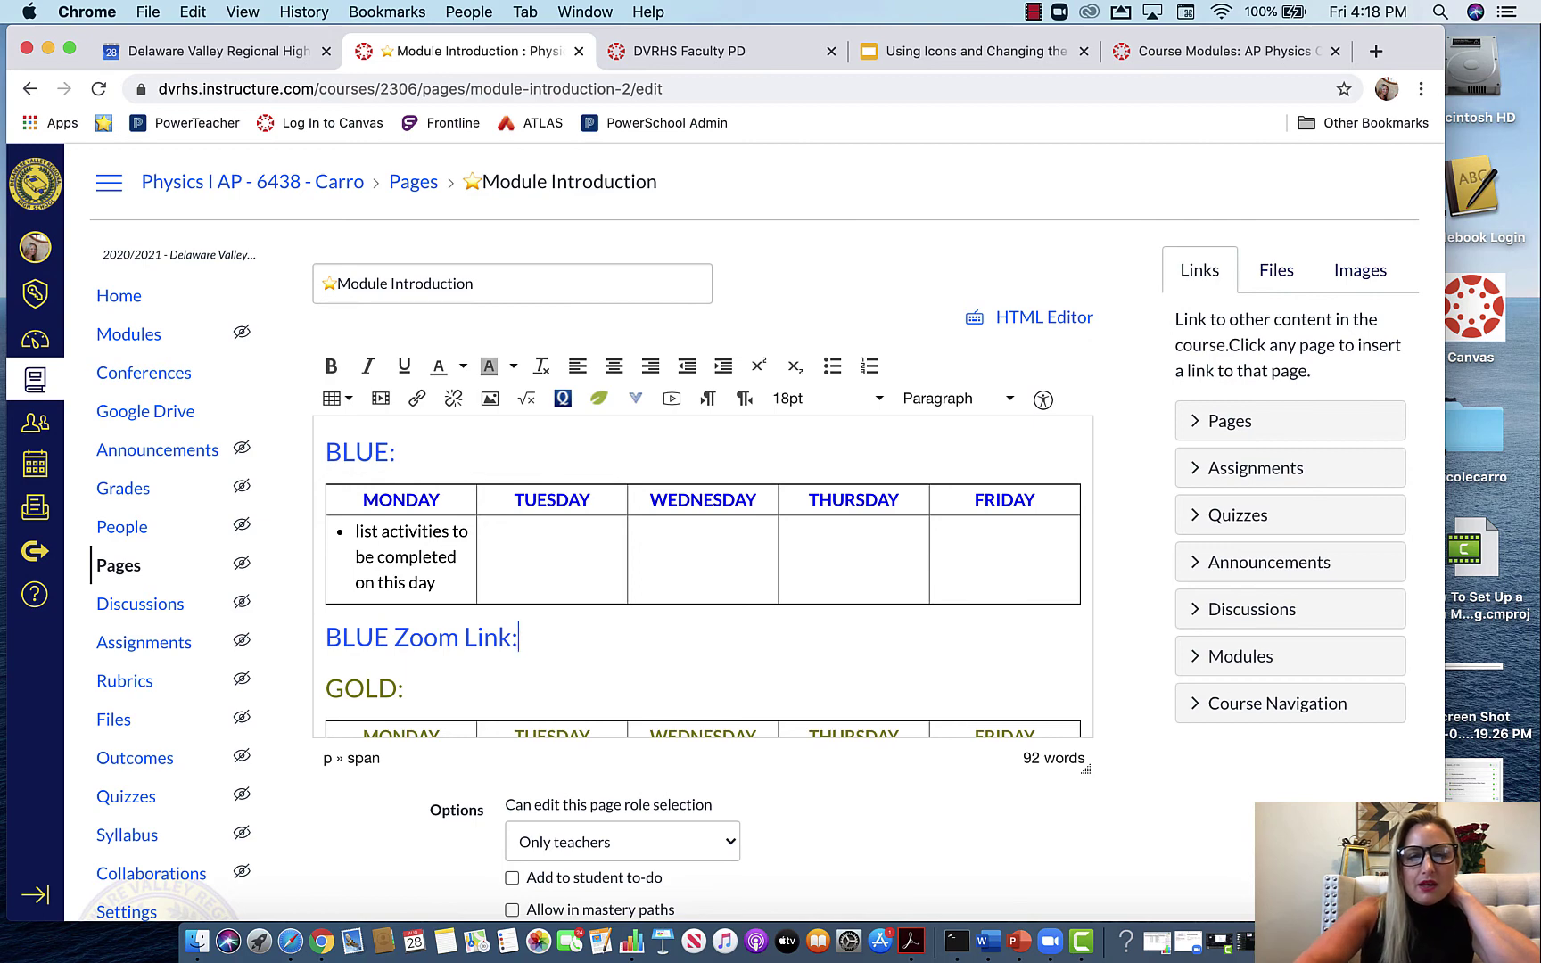
scroll(574, 647, down, 3)
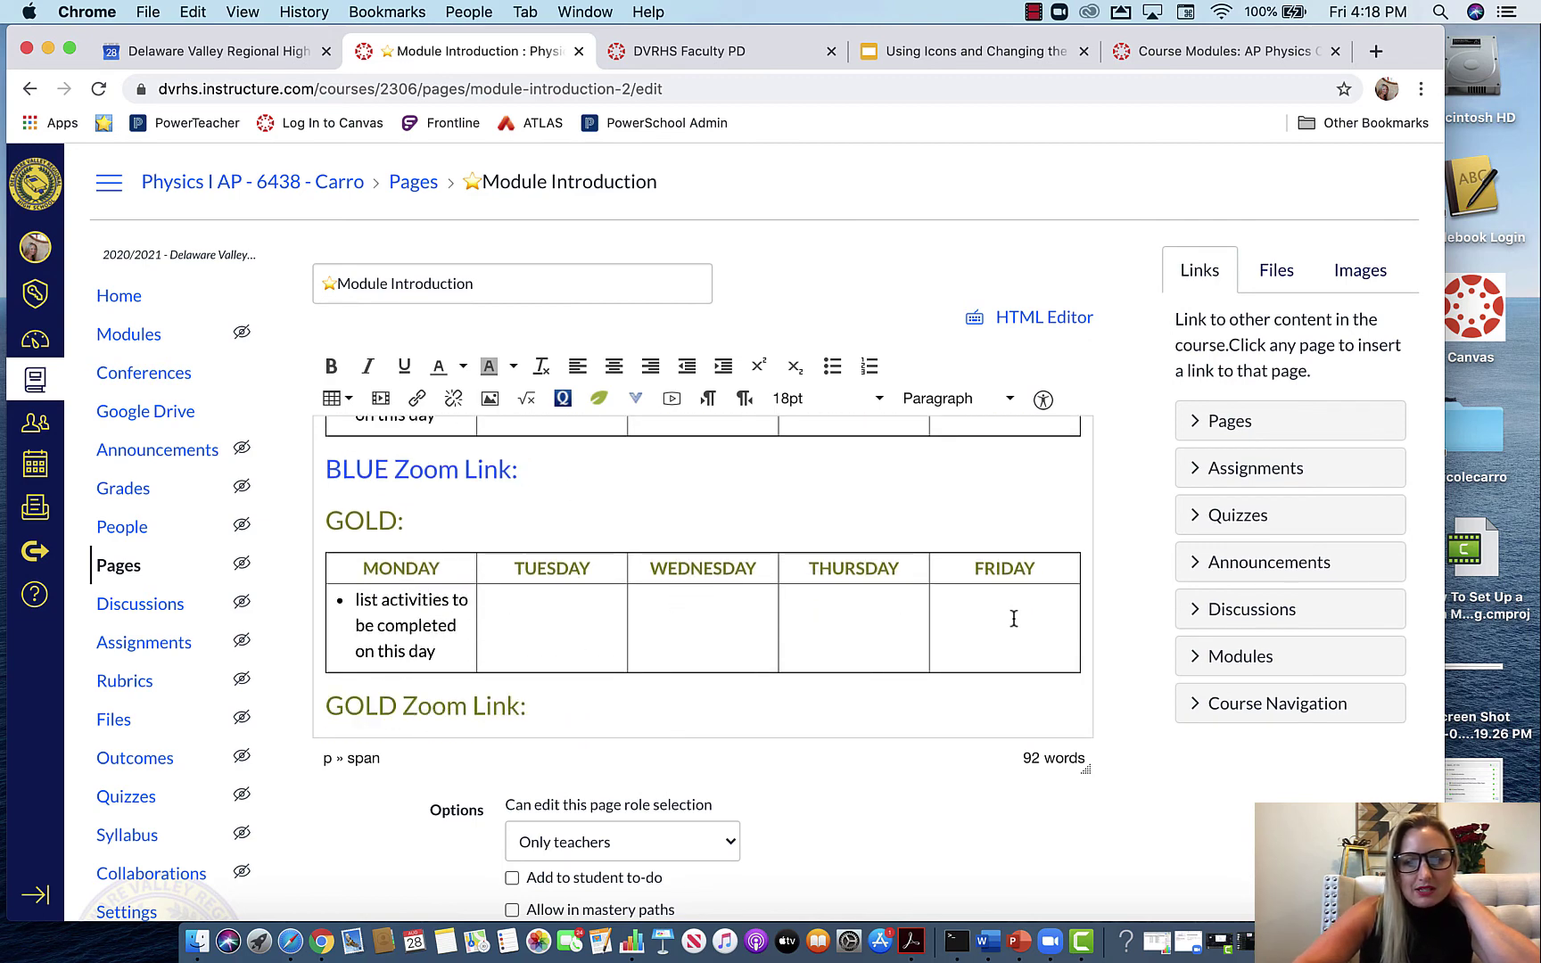
scroll(994, 506, up, 2)
scroll(994, 507, up, 10)
Step: Save the Module Introduction page and return to the Physics I AP course modules
scroll(994, 507, down, 15)
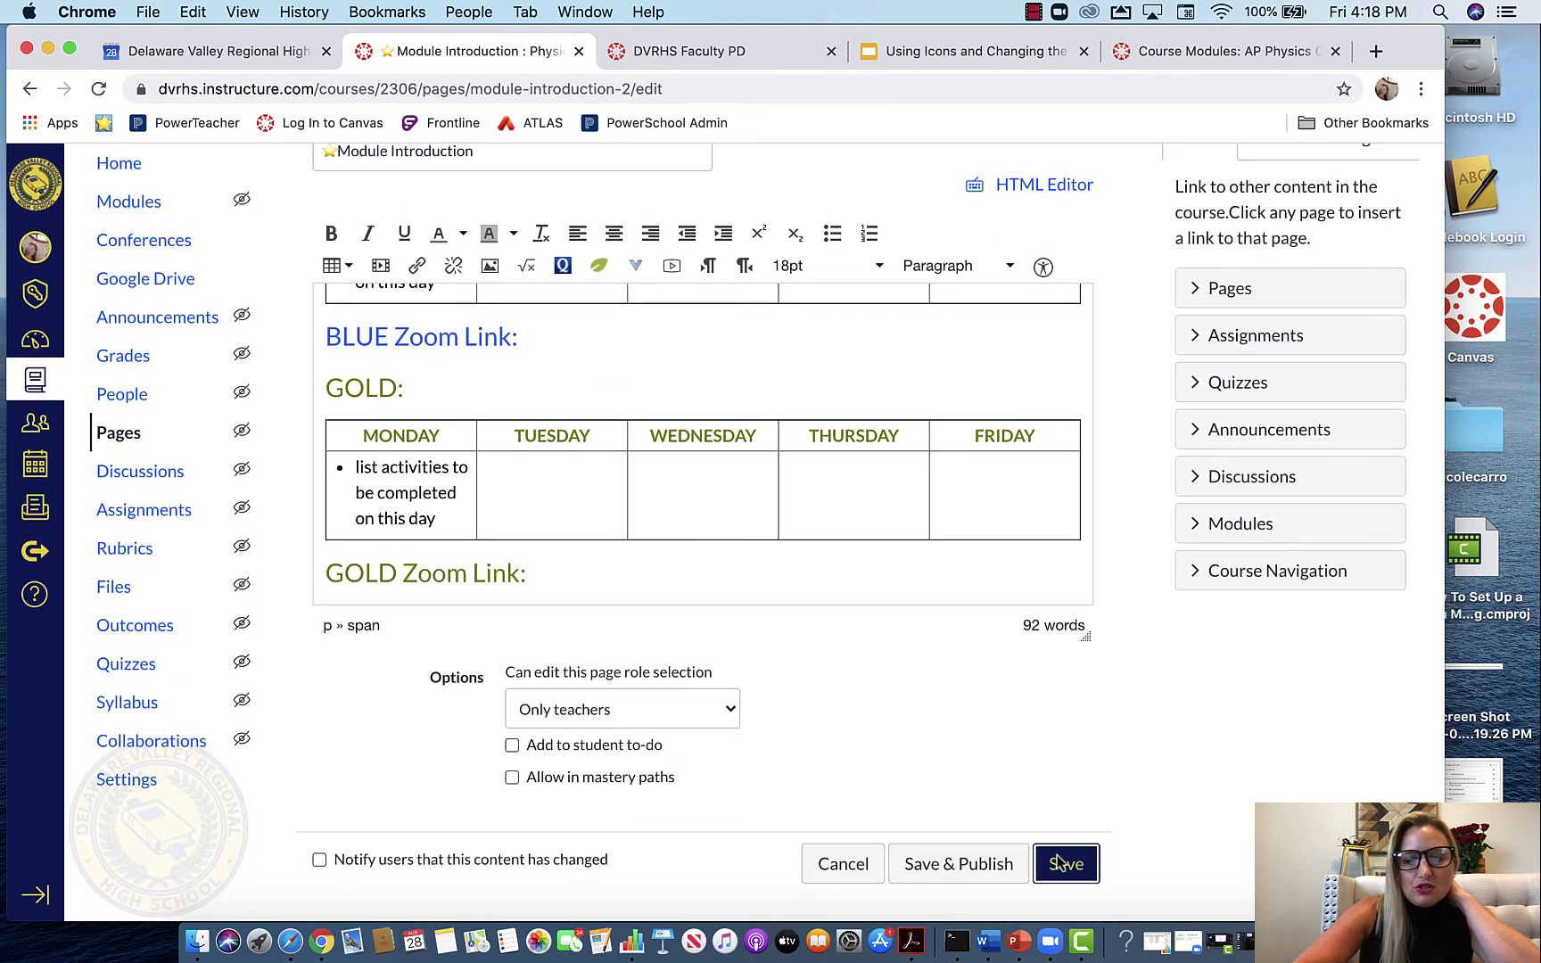
click(1059, 861)
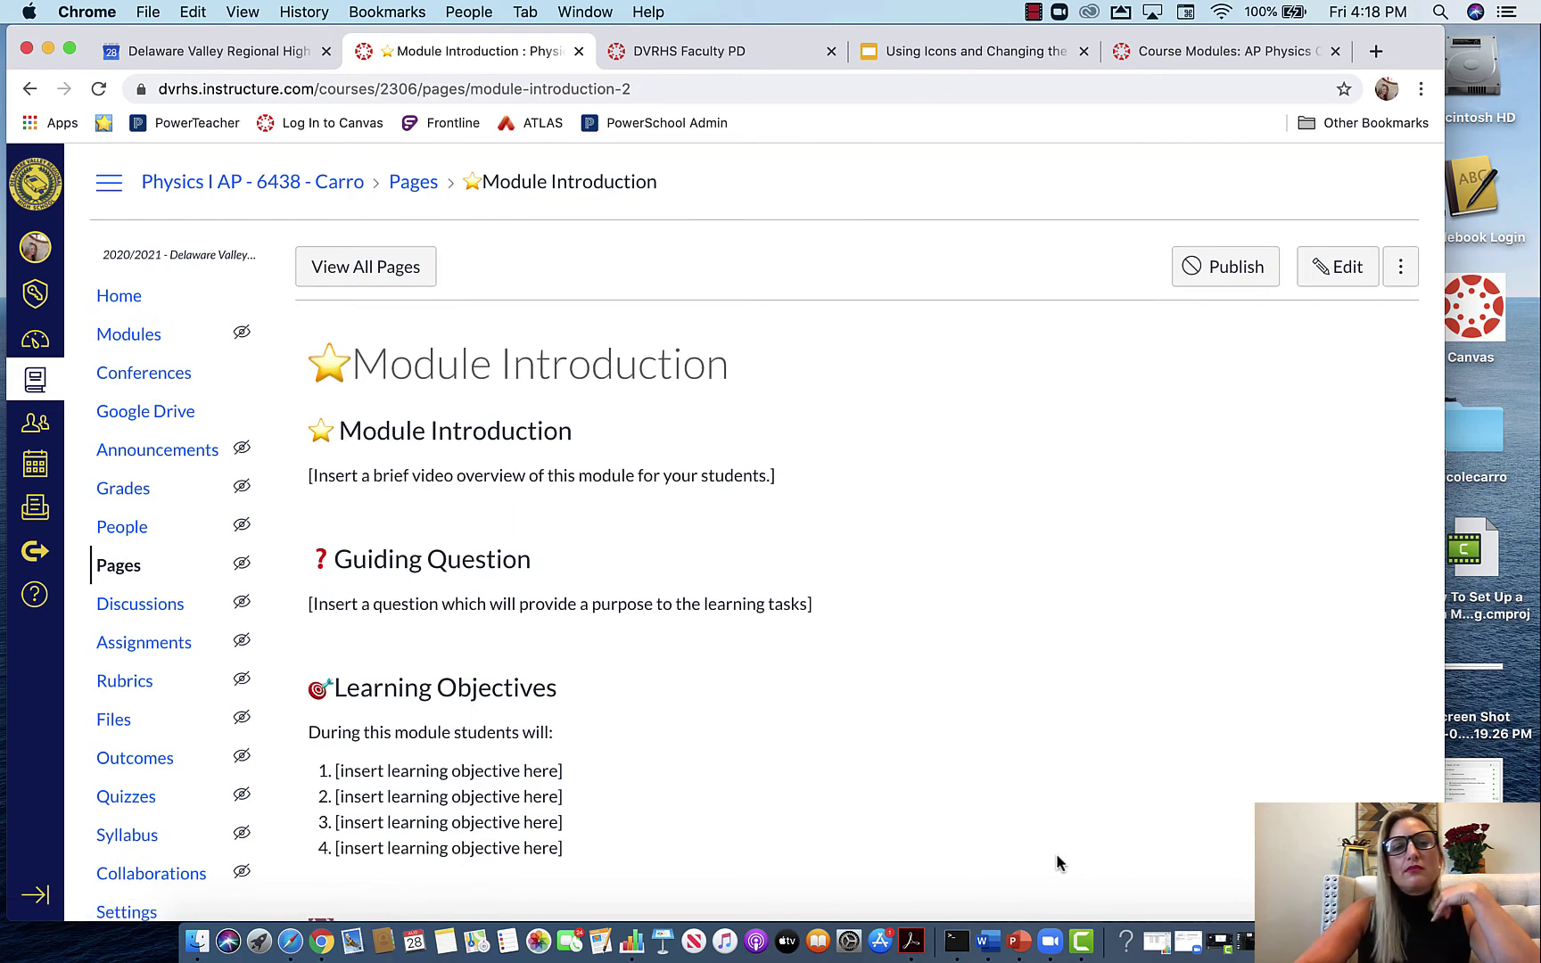
click(29, 90)
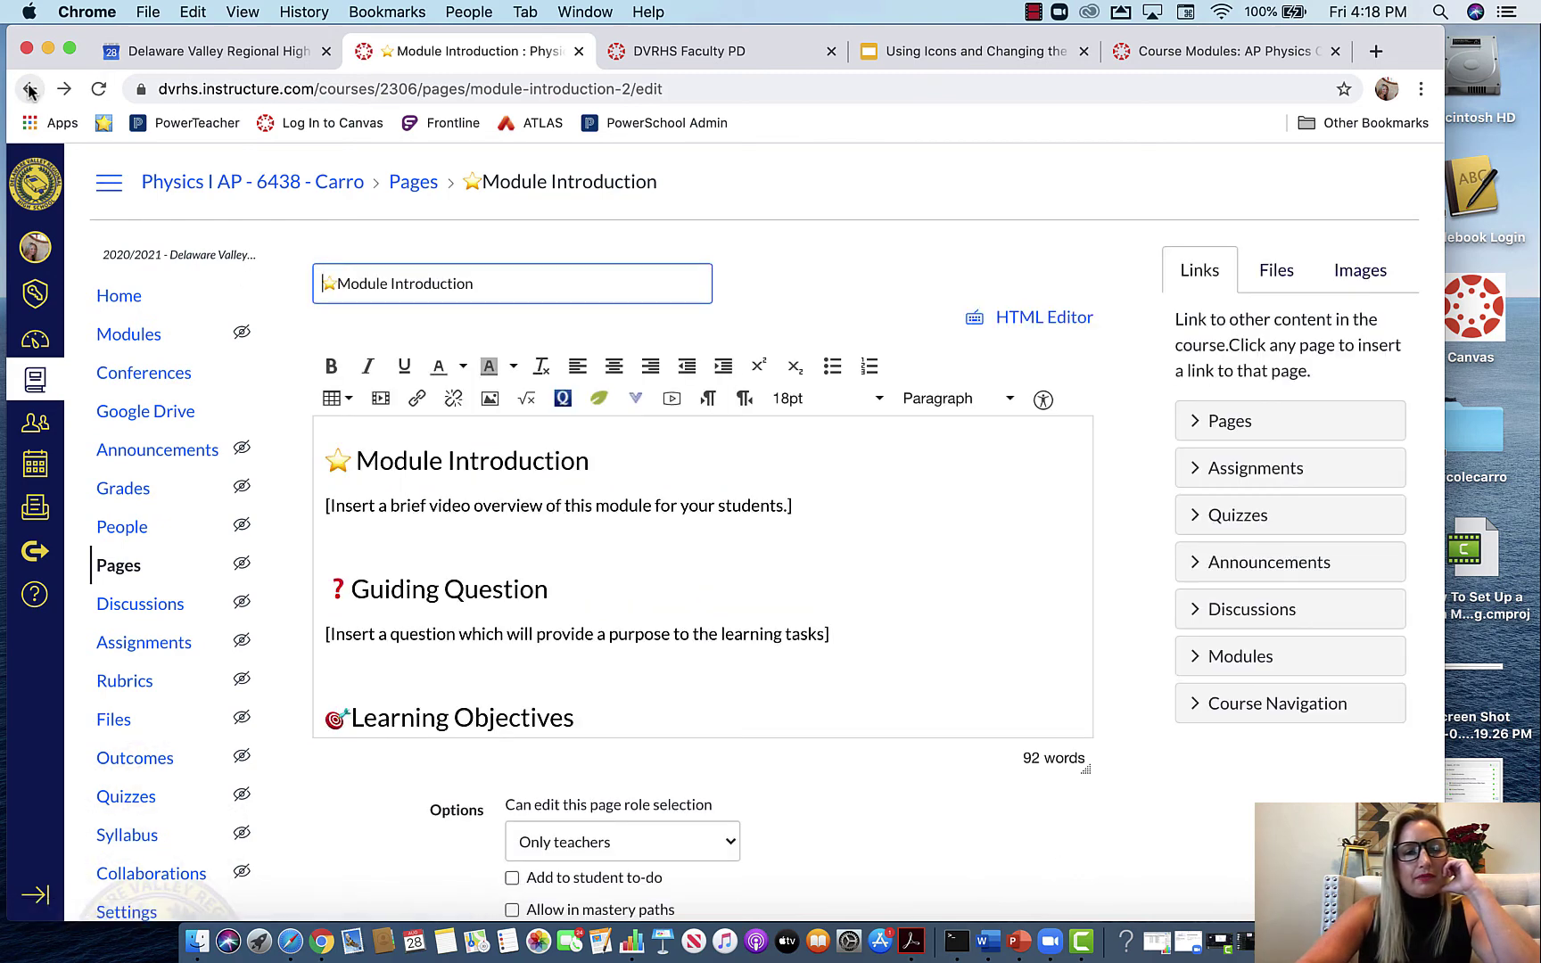
click(29, 90)
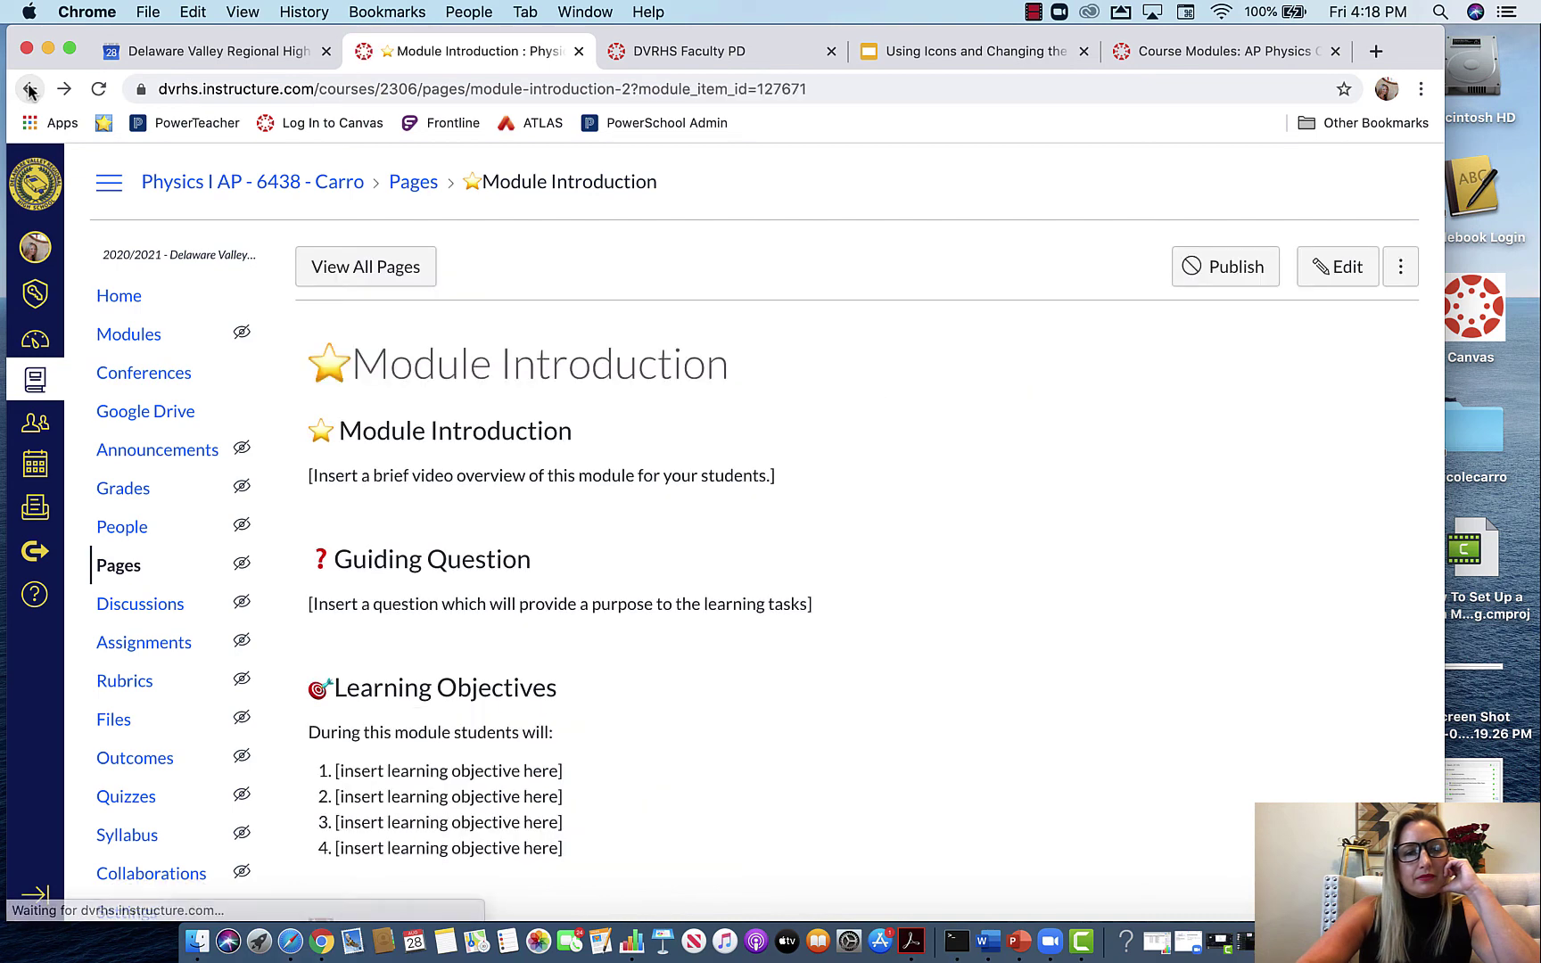
click(29, 90)
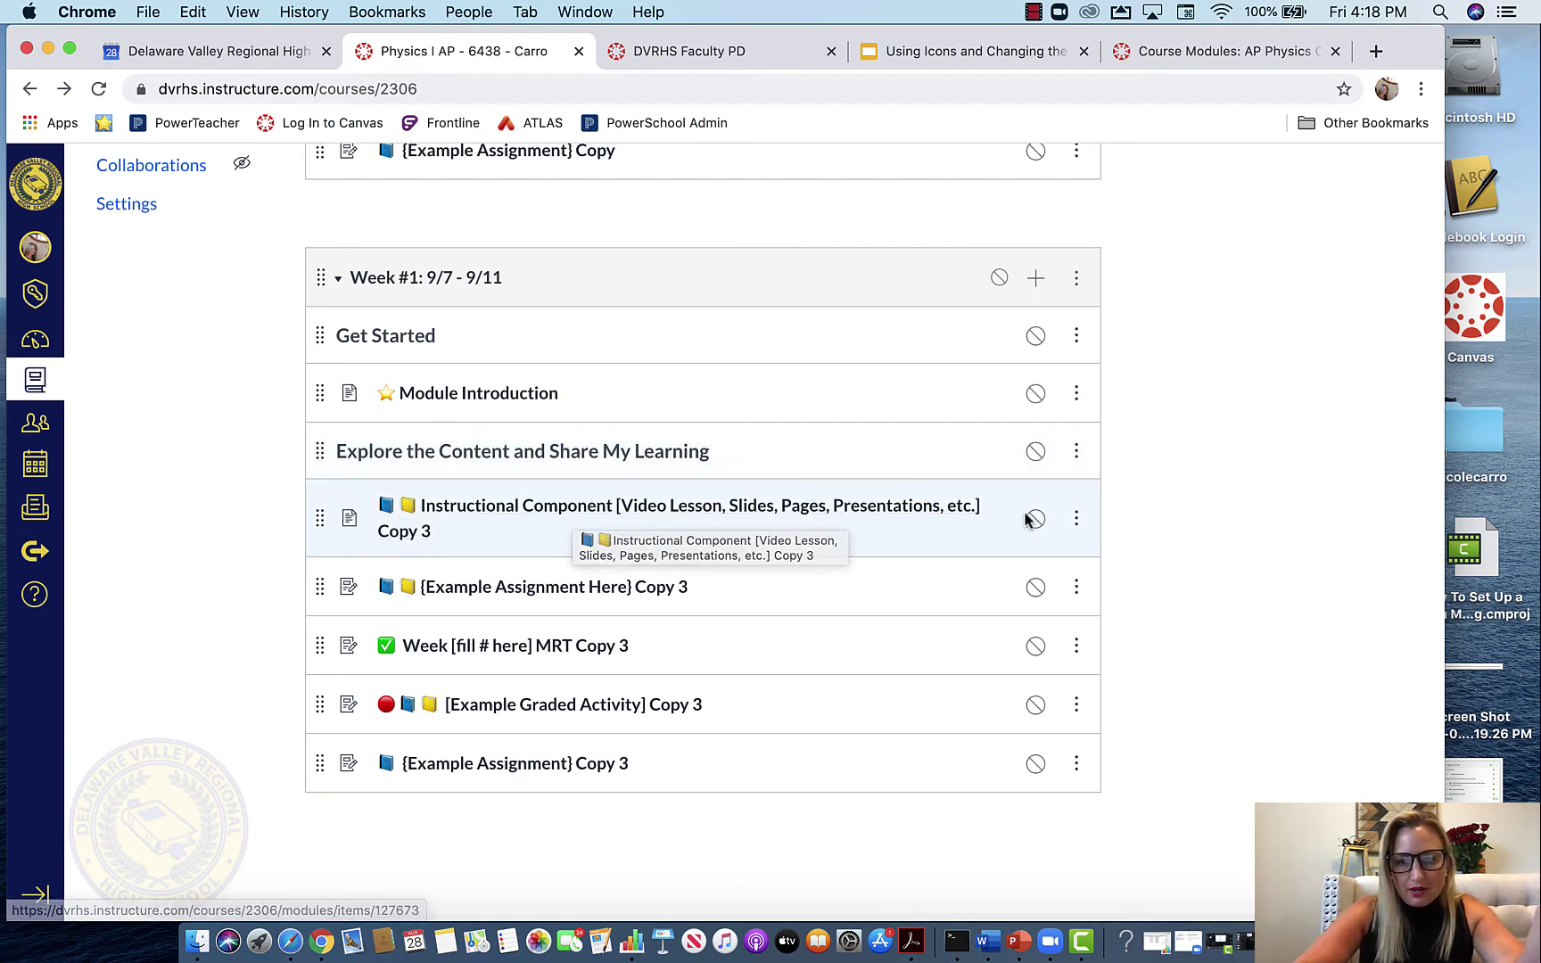
Step: Rename the Week #1 Instructional Component item as "EXAMPLE GRADING ASSIGNMENT", keeping the blue and yellow book icons and adding a red circle emoji after them
click(1077, 520)
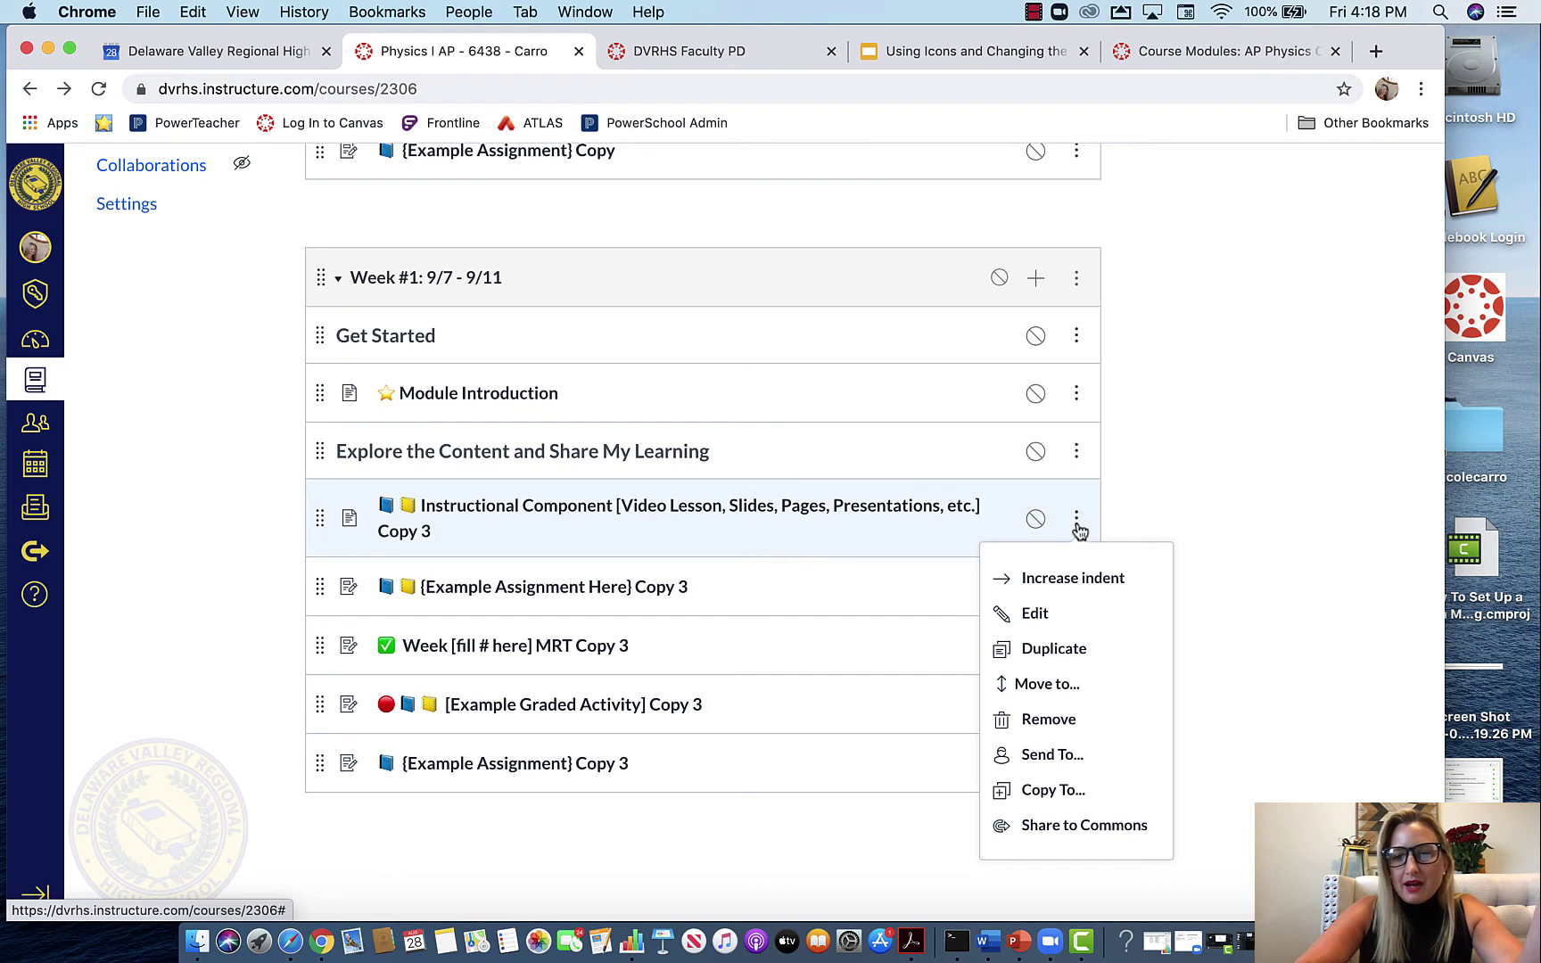
click(1036, 612)
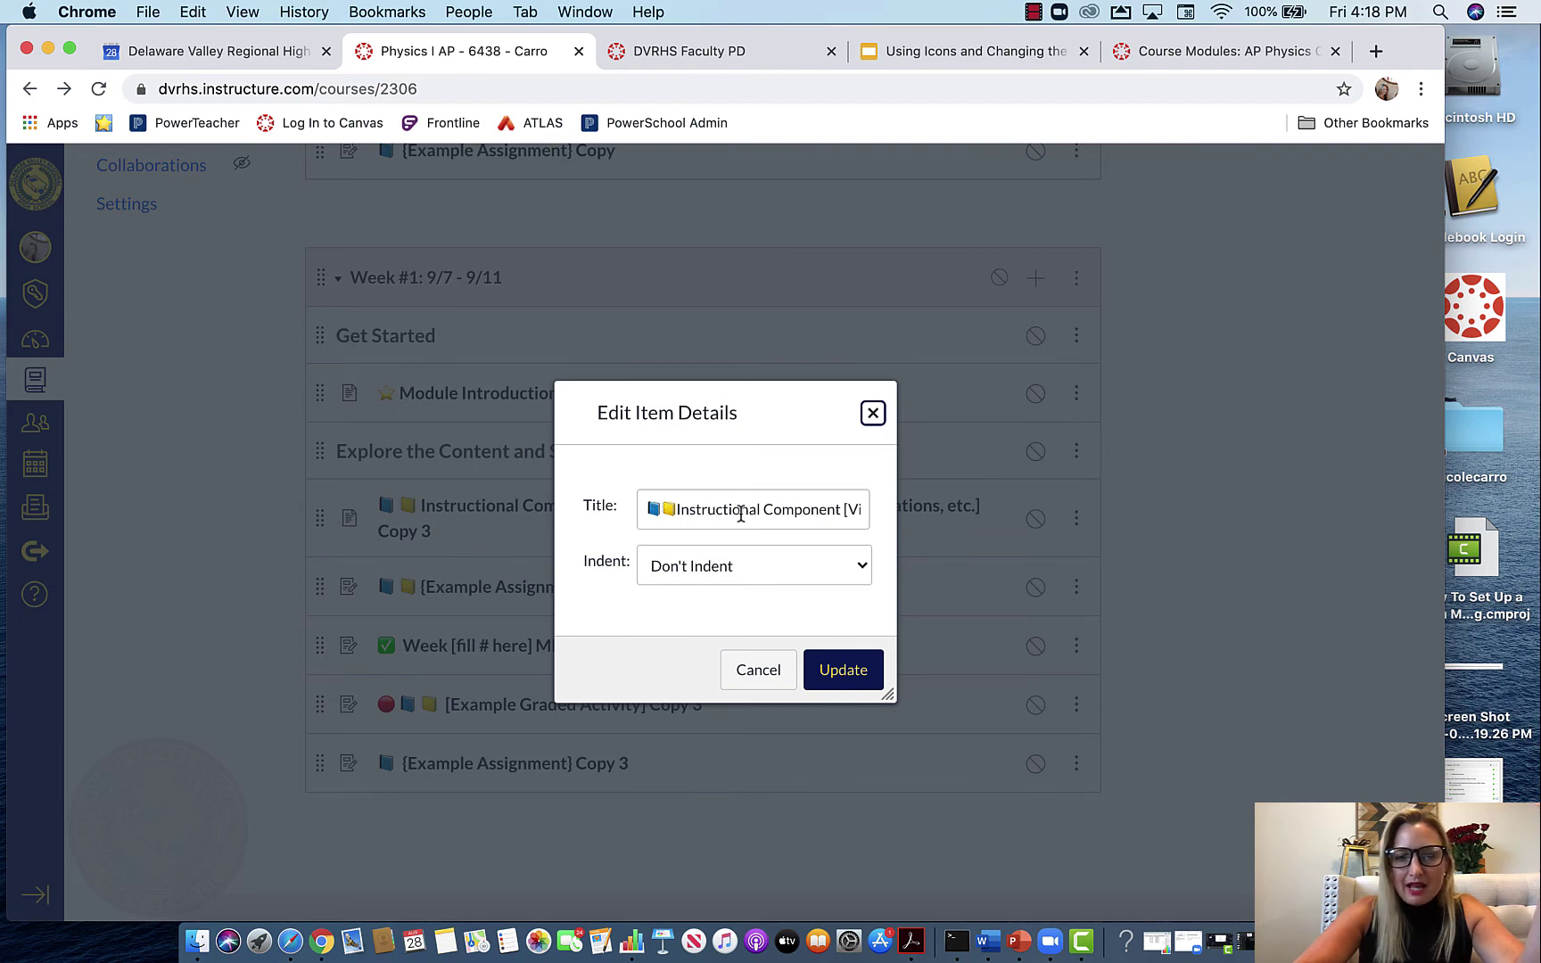
drag(677, 513, 888, 515)
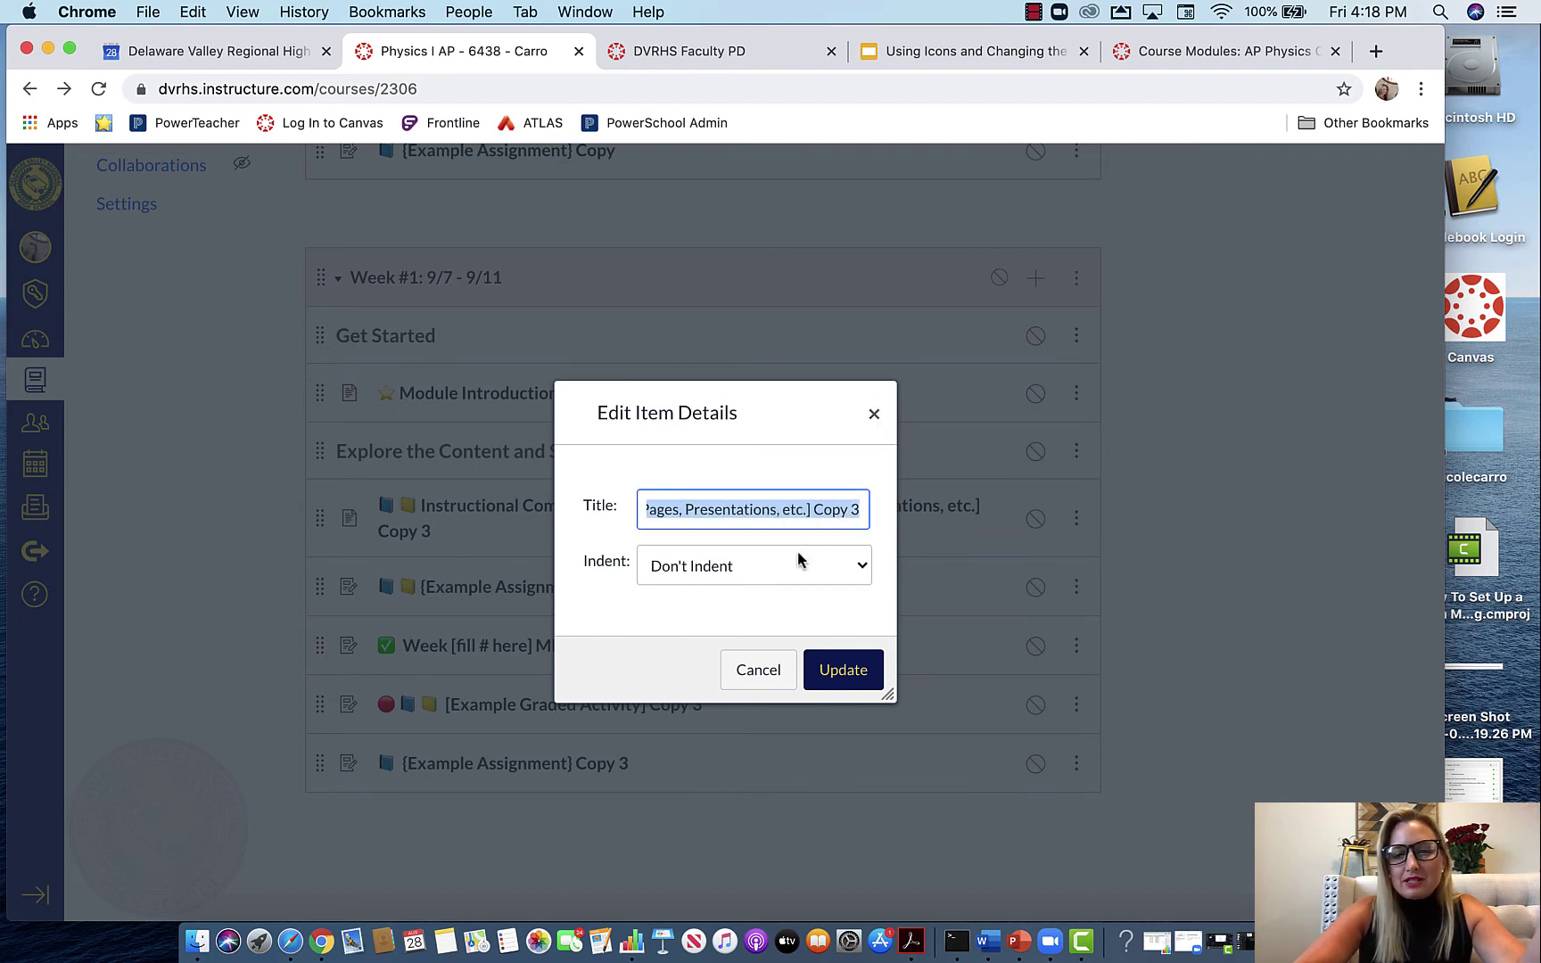
key(BackSpace)
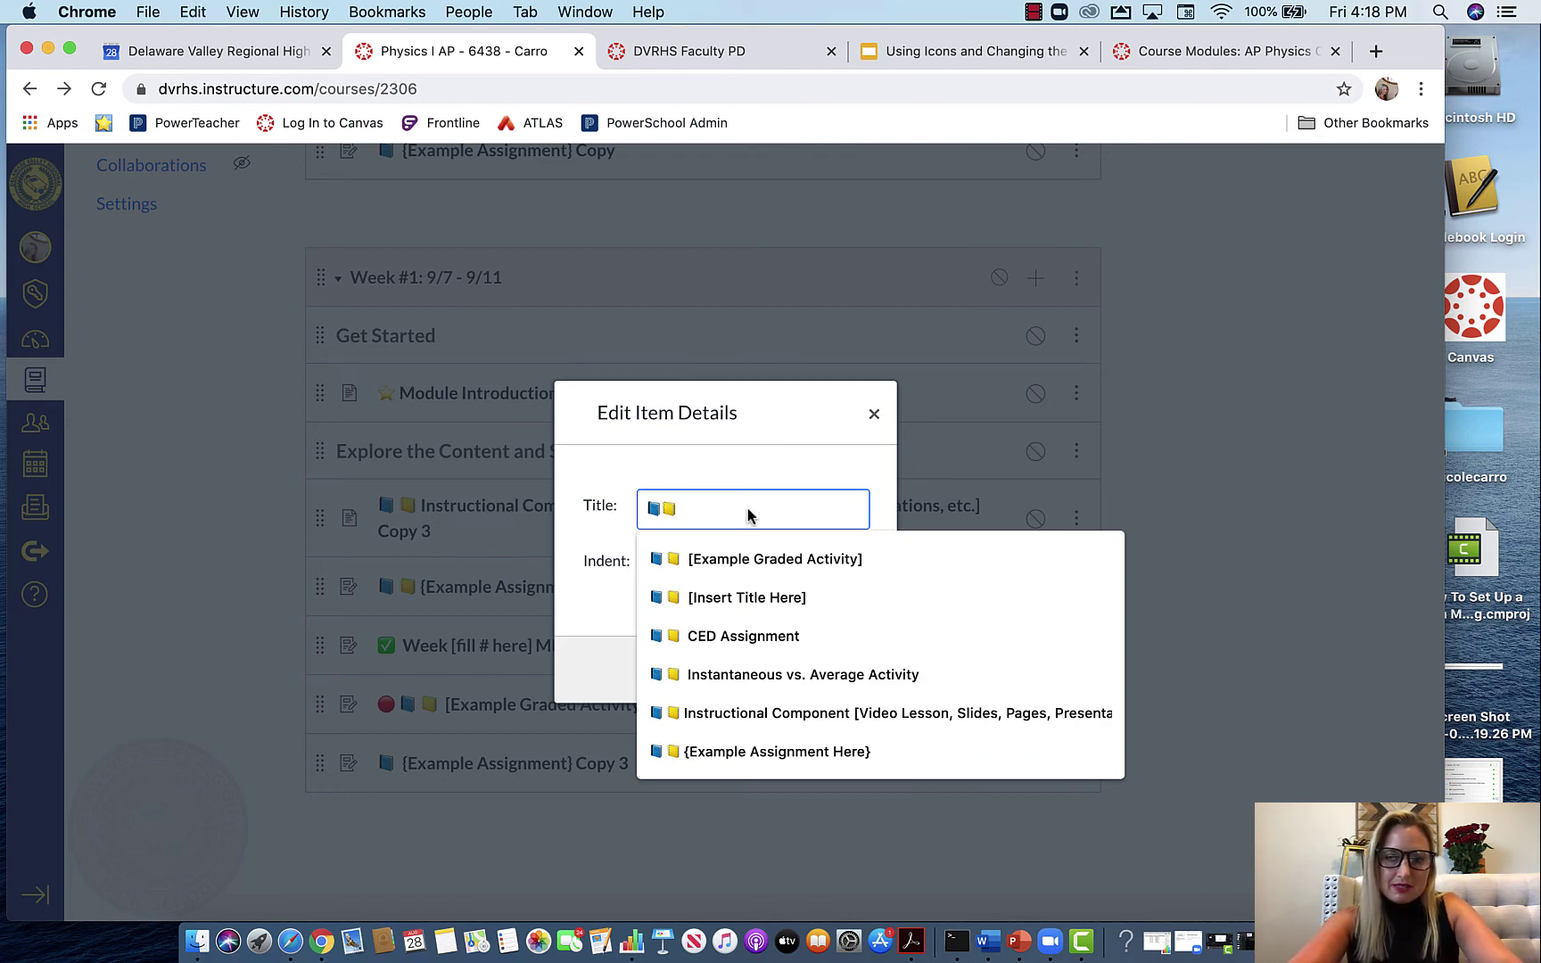
key(ctrl+super+space)
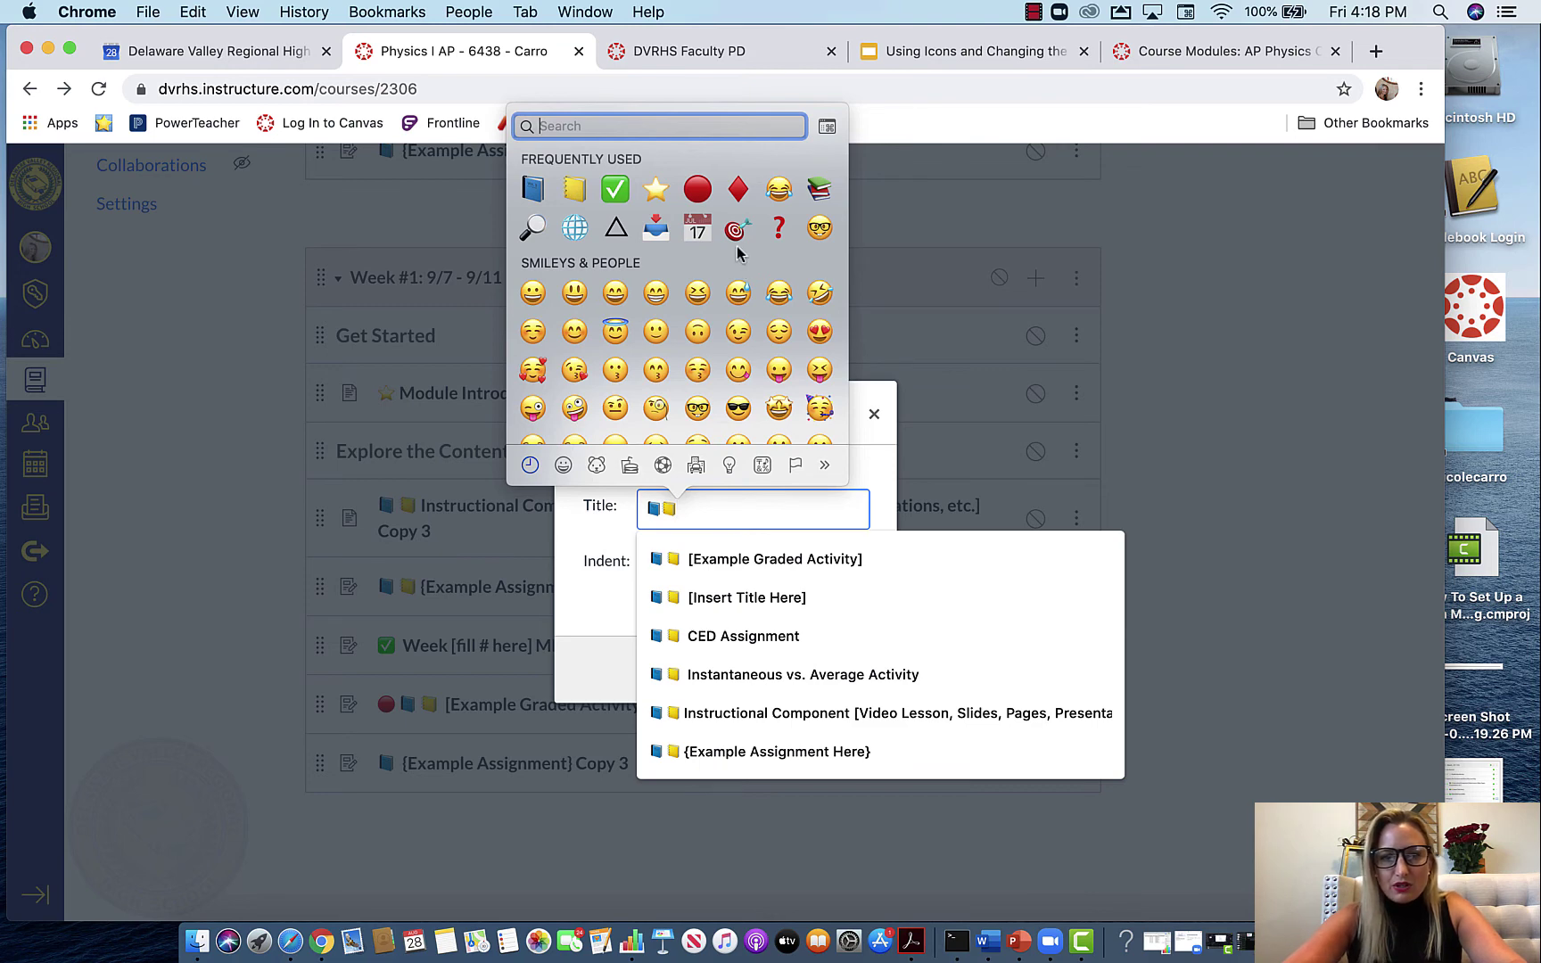
click(695, 190)
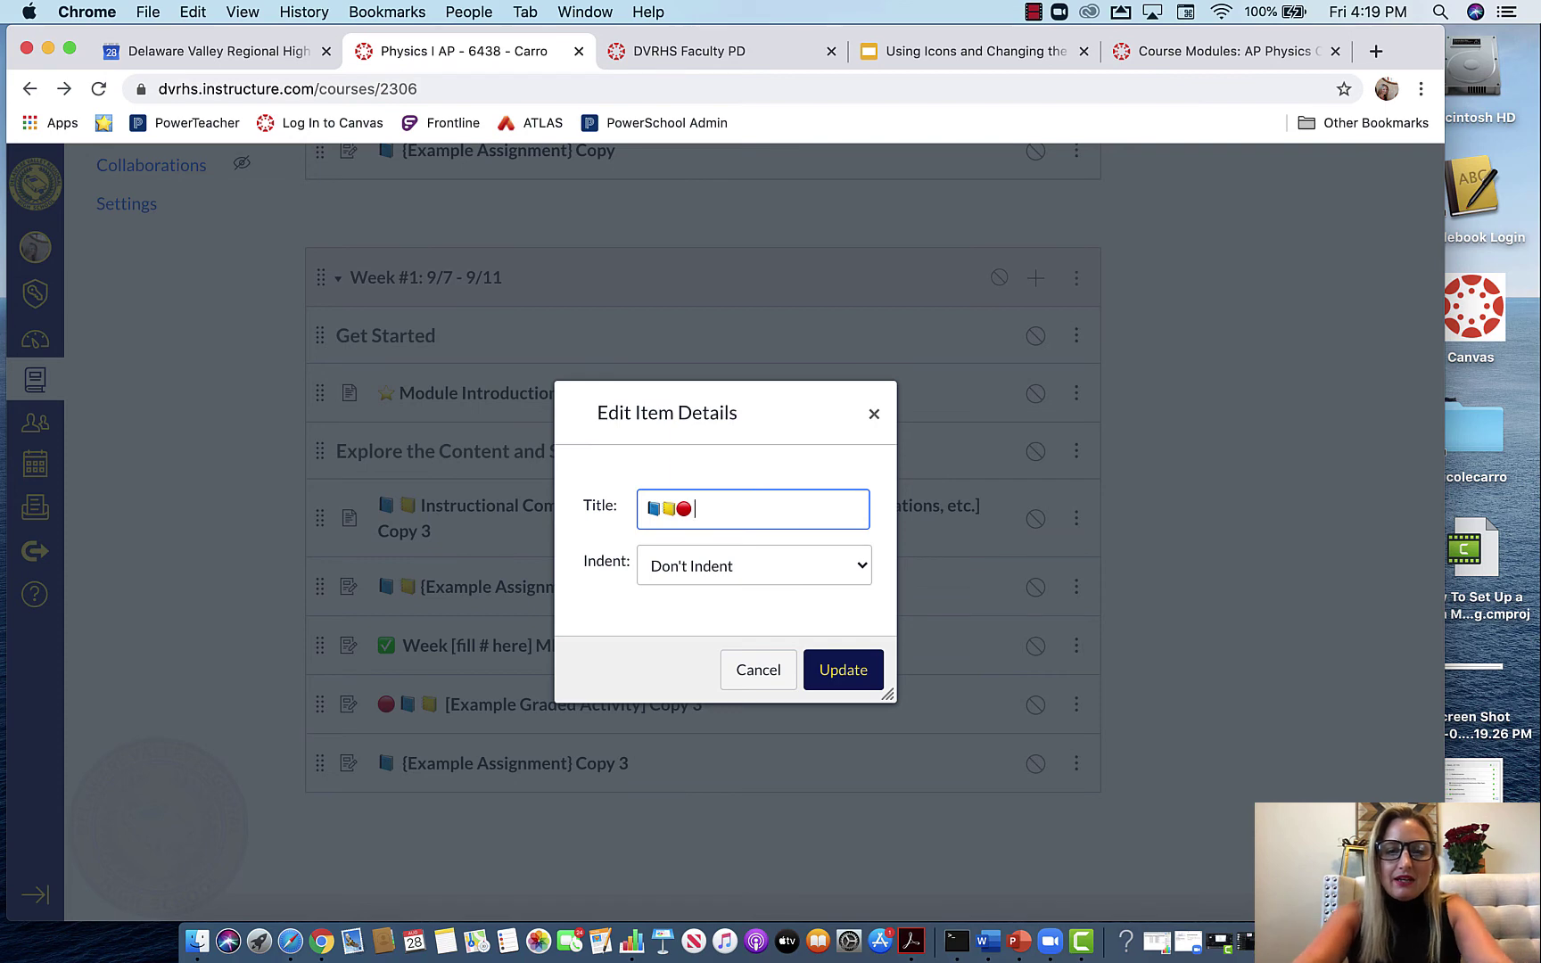
text(EXAMPL)
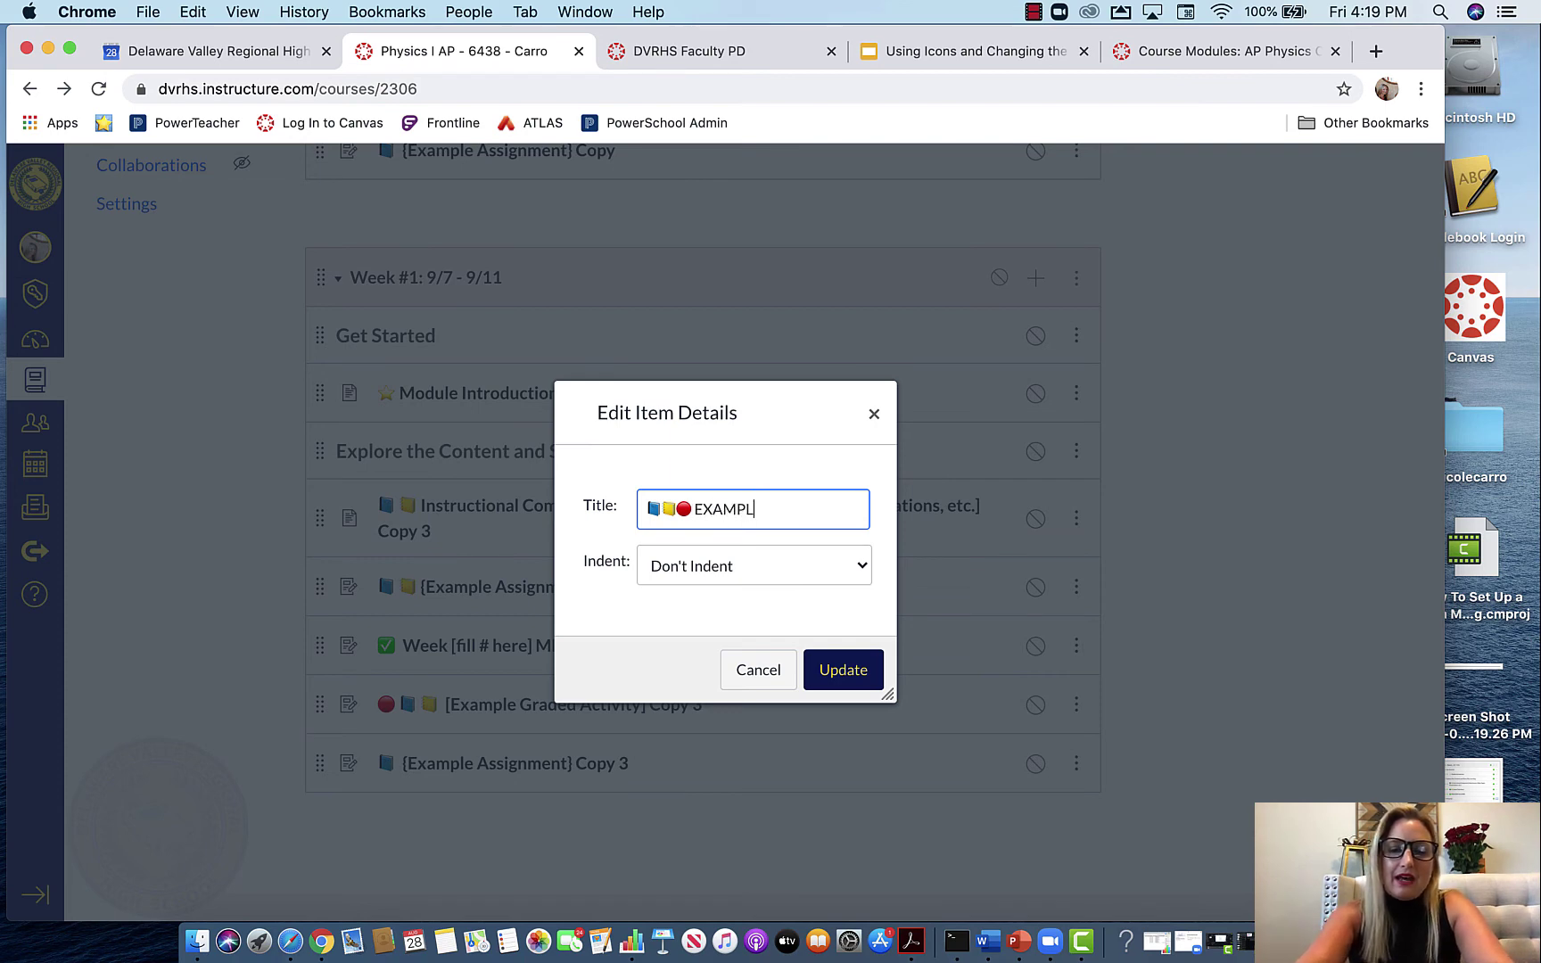
text(E GRADING A)
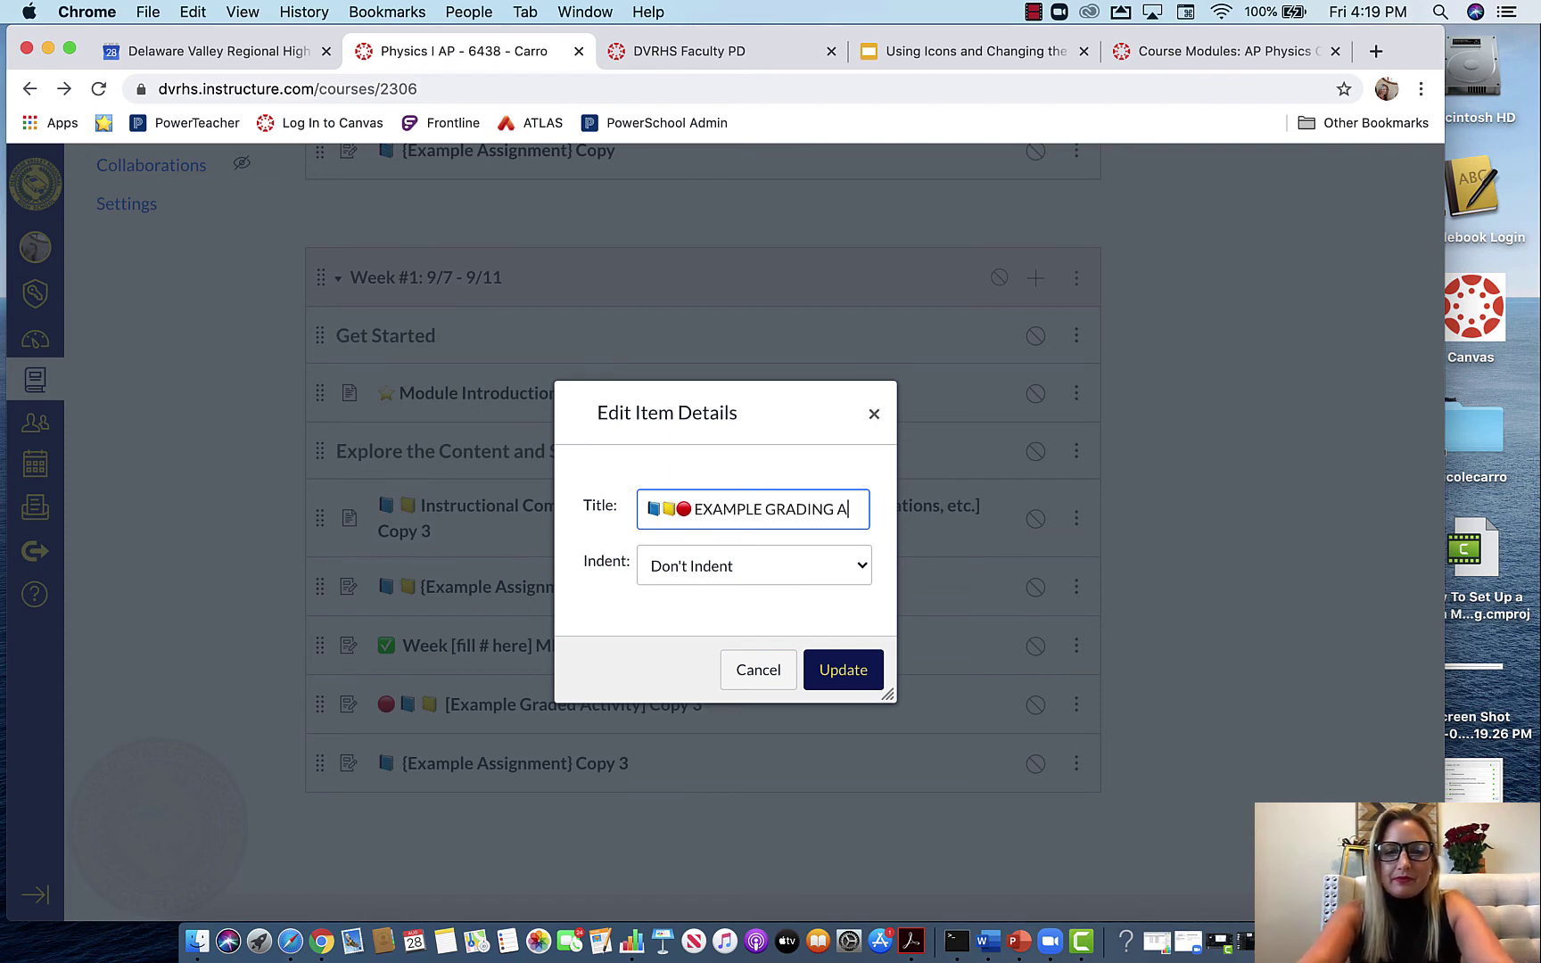
text(SSIGNMENT)
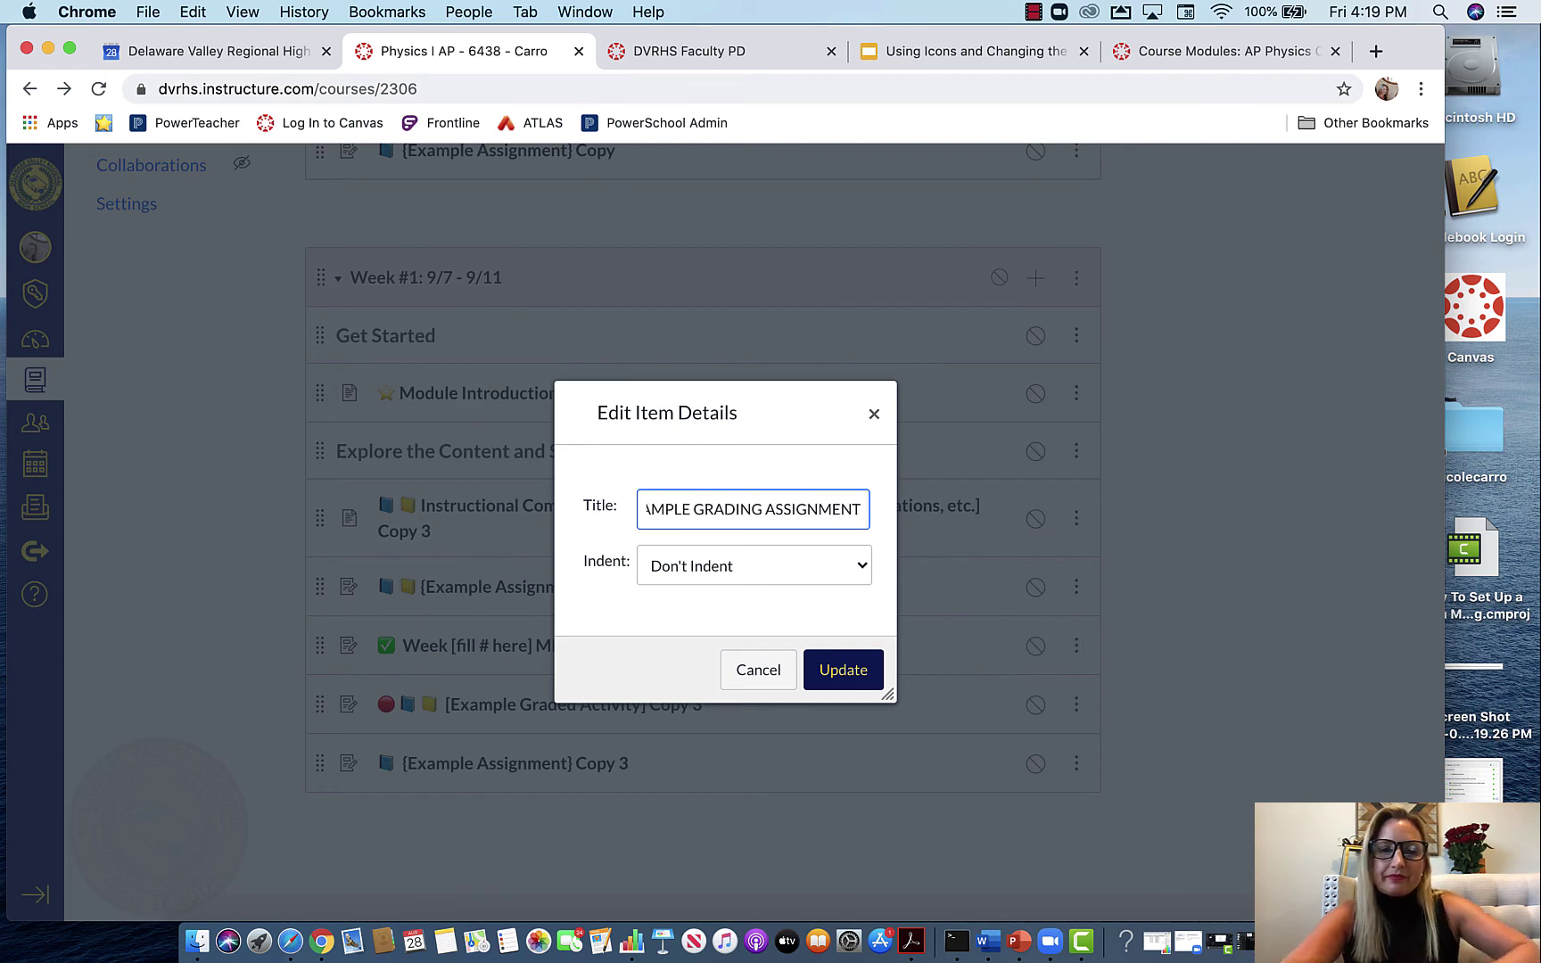
click(841, 671)
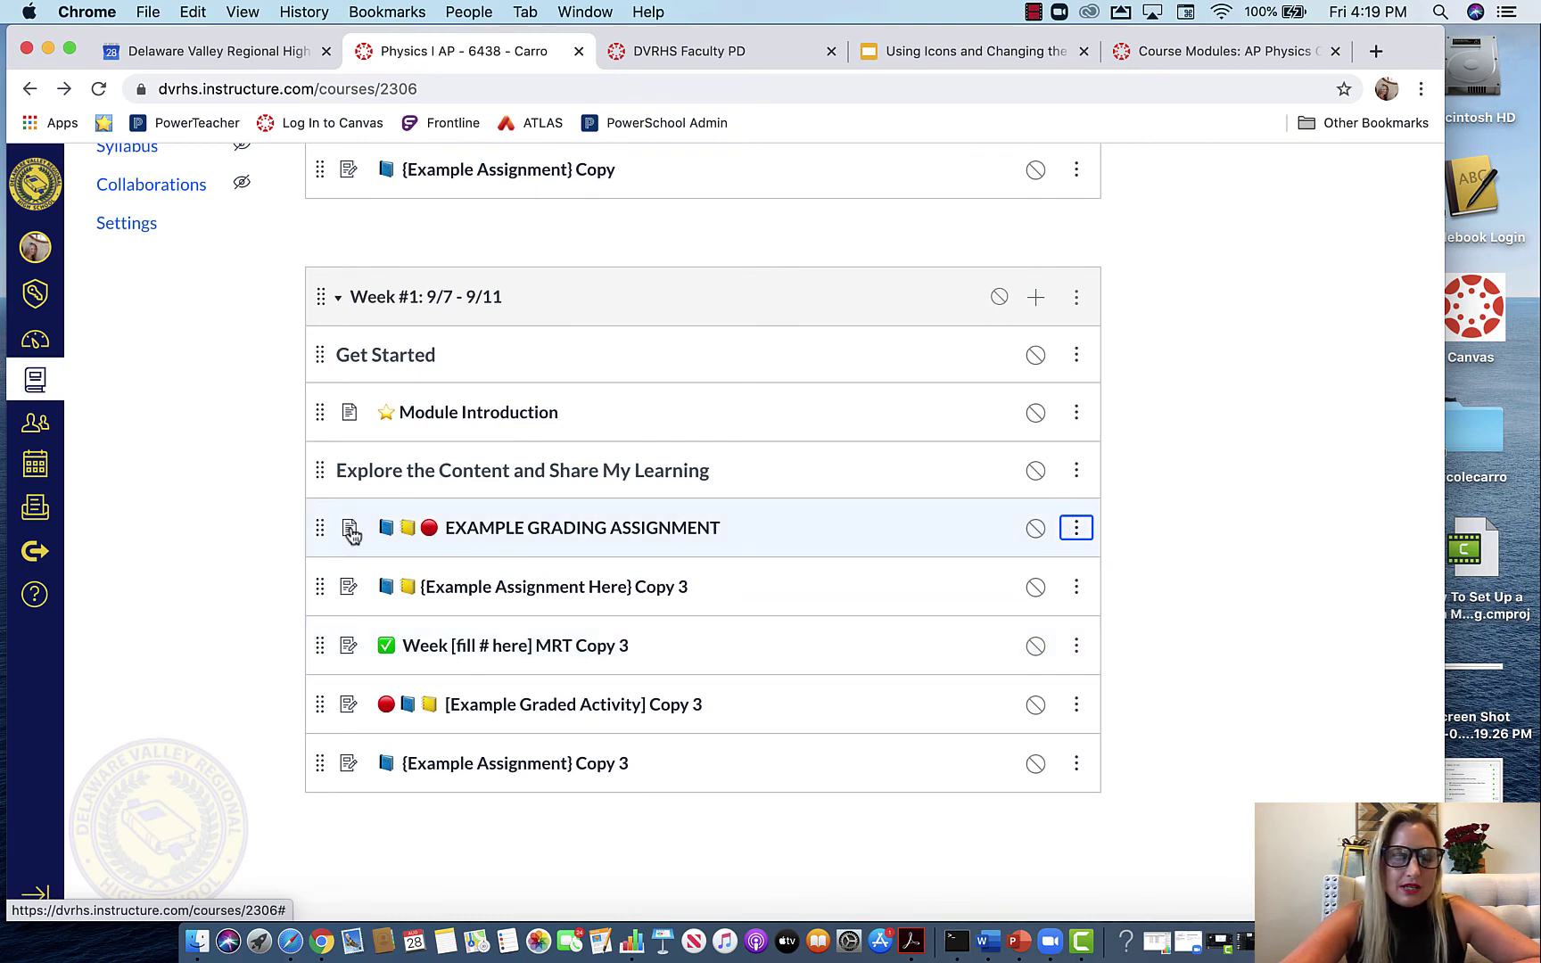
Step: Open the EXAMPLE GRADING ASSIGNMENT page, check which further page options it offers, and return to the course modules
click(488, 531)
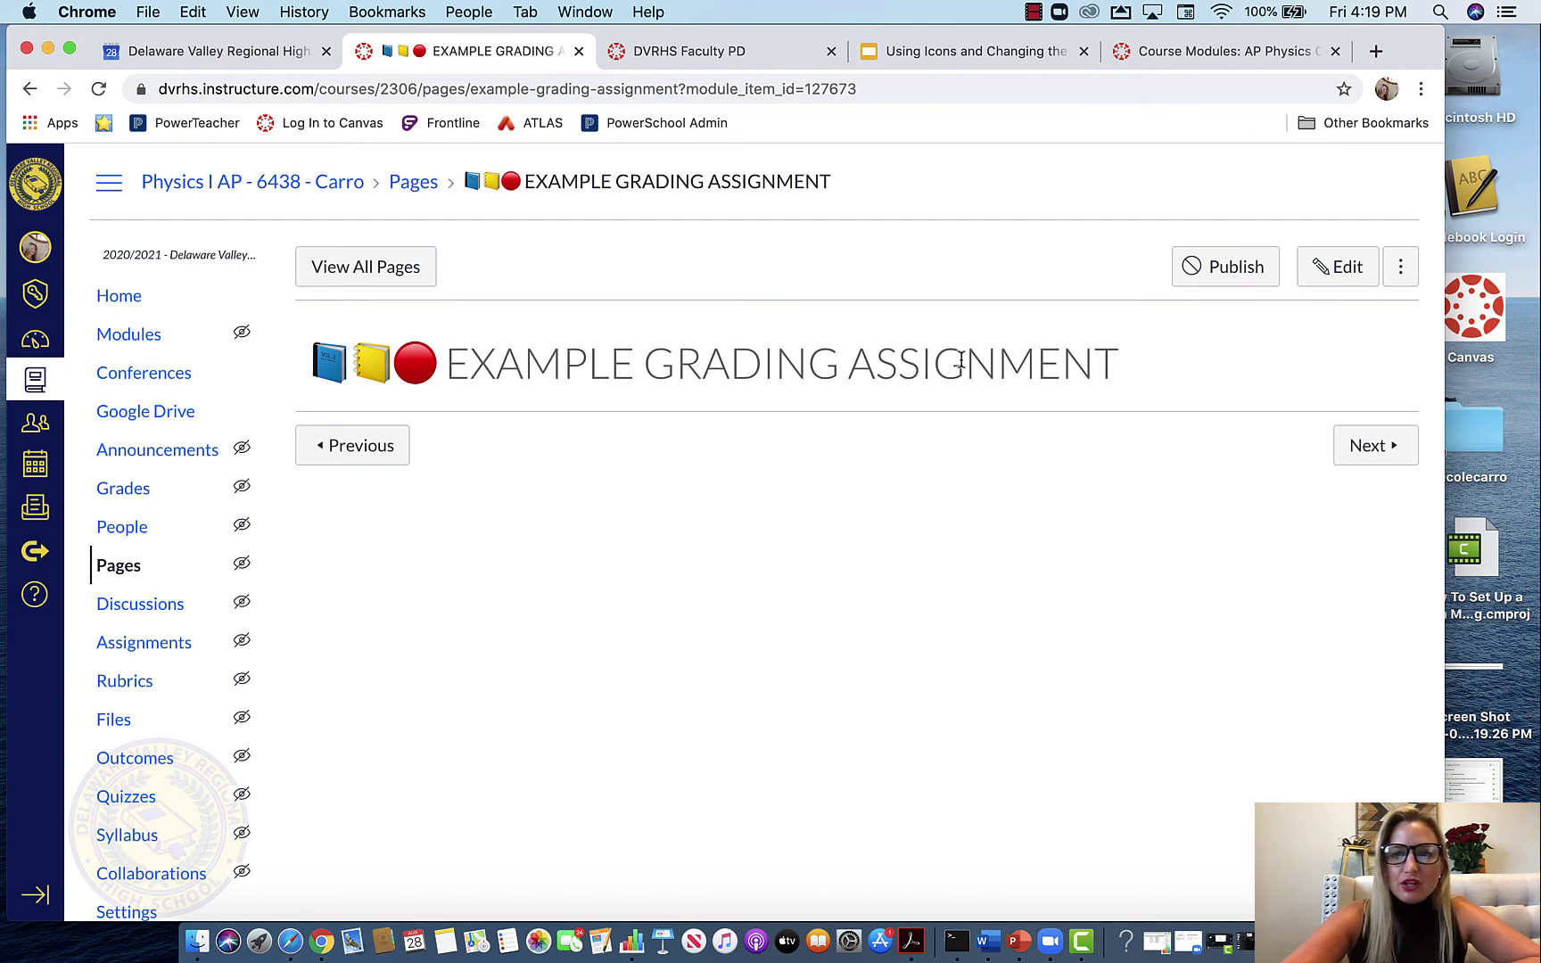
click(1401, 267)
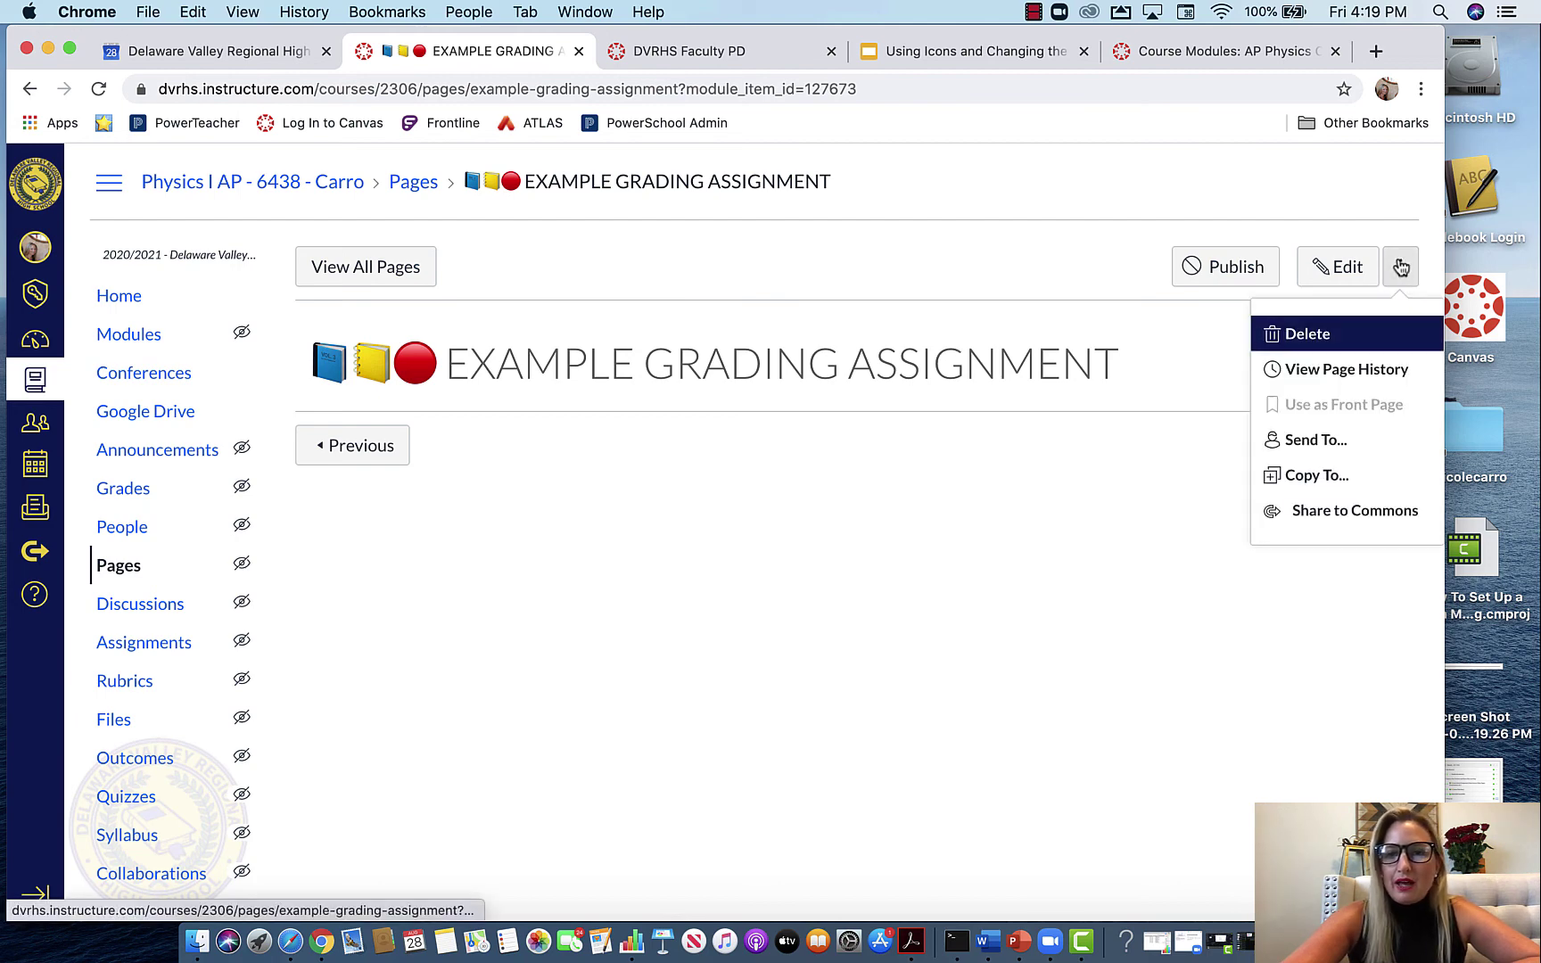
click(872, 335)
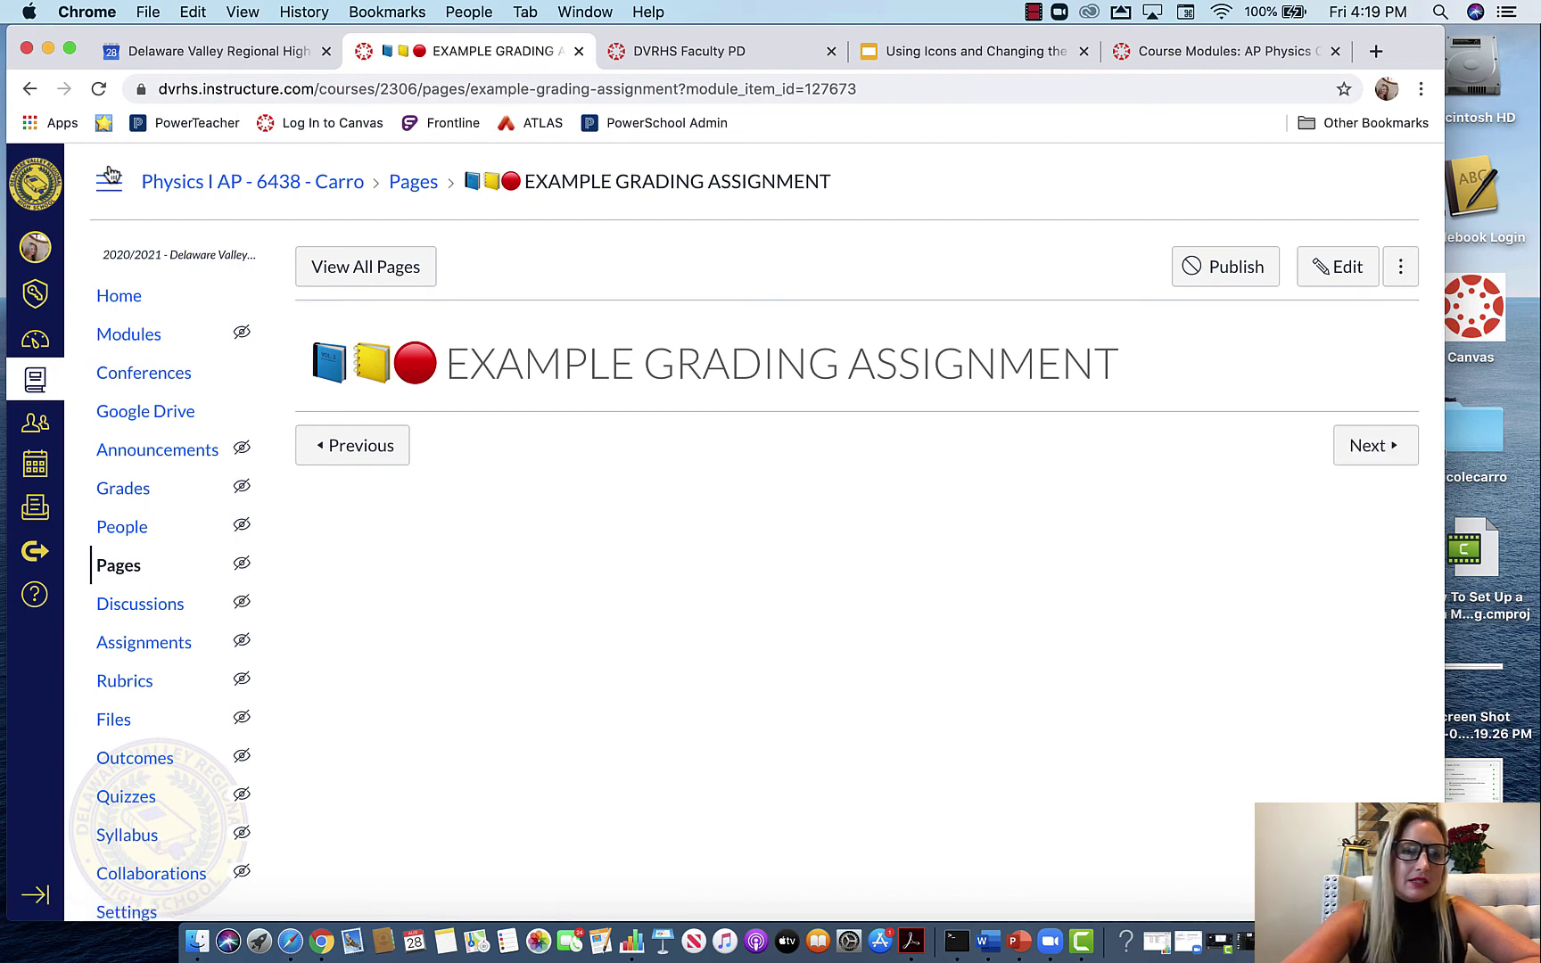
click(29, 90)
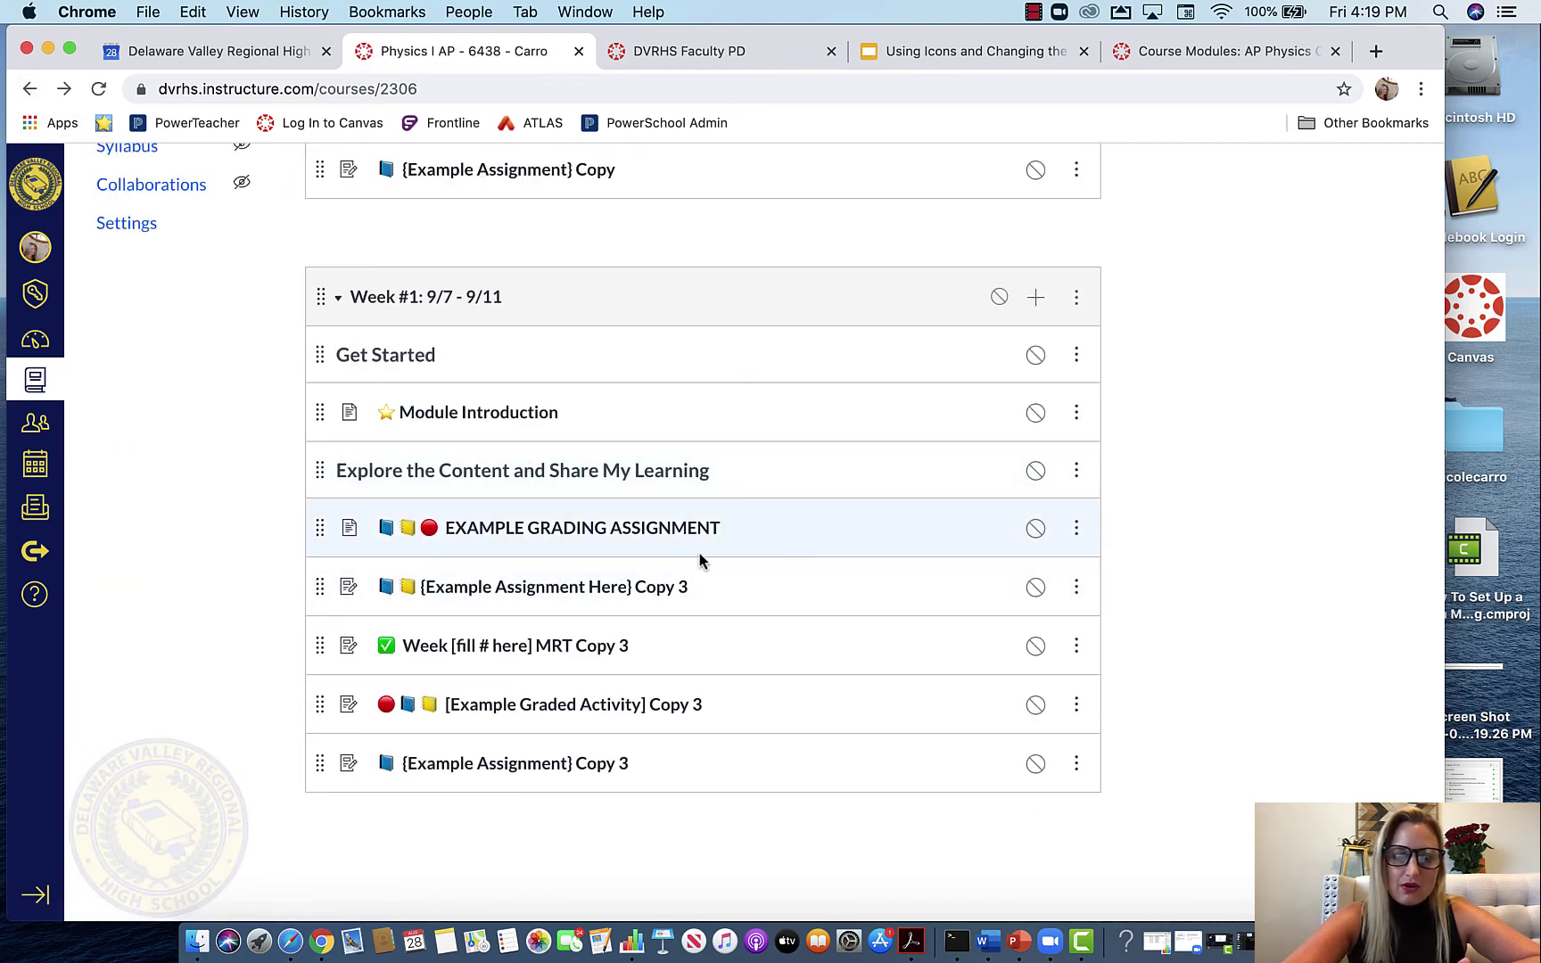
Step: Remove the EXAMPLE GRADING ASSIGNMENT page from the Week #1: 9/7 - 9/11 module
click(1076, 531)
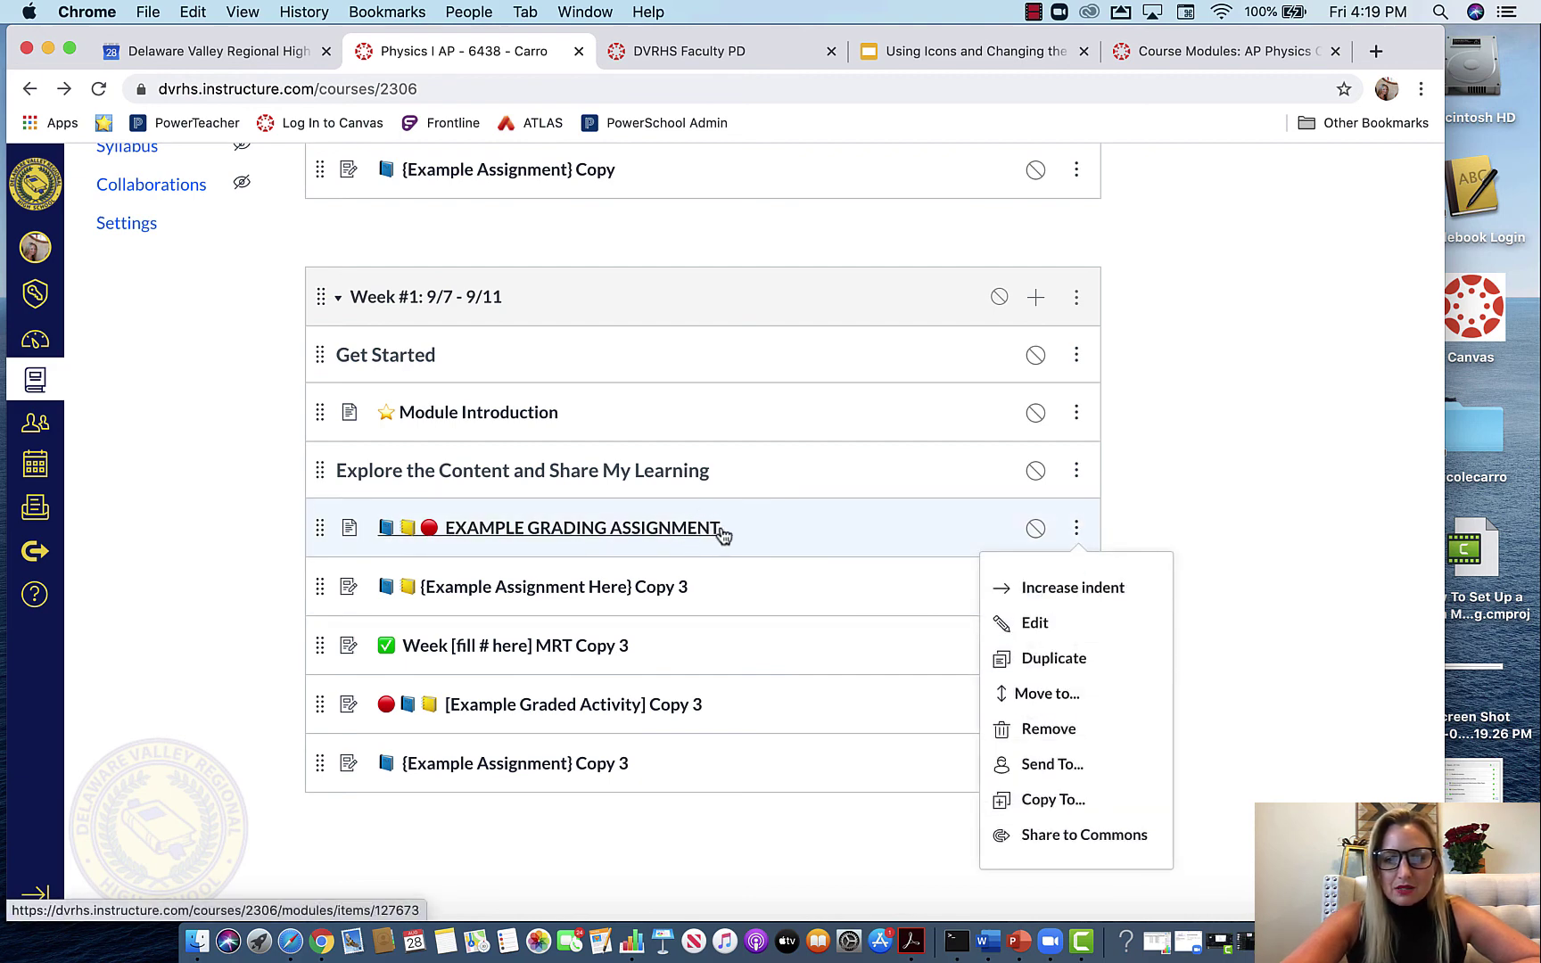
click(1096, 741)
click(919, 216)
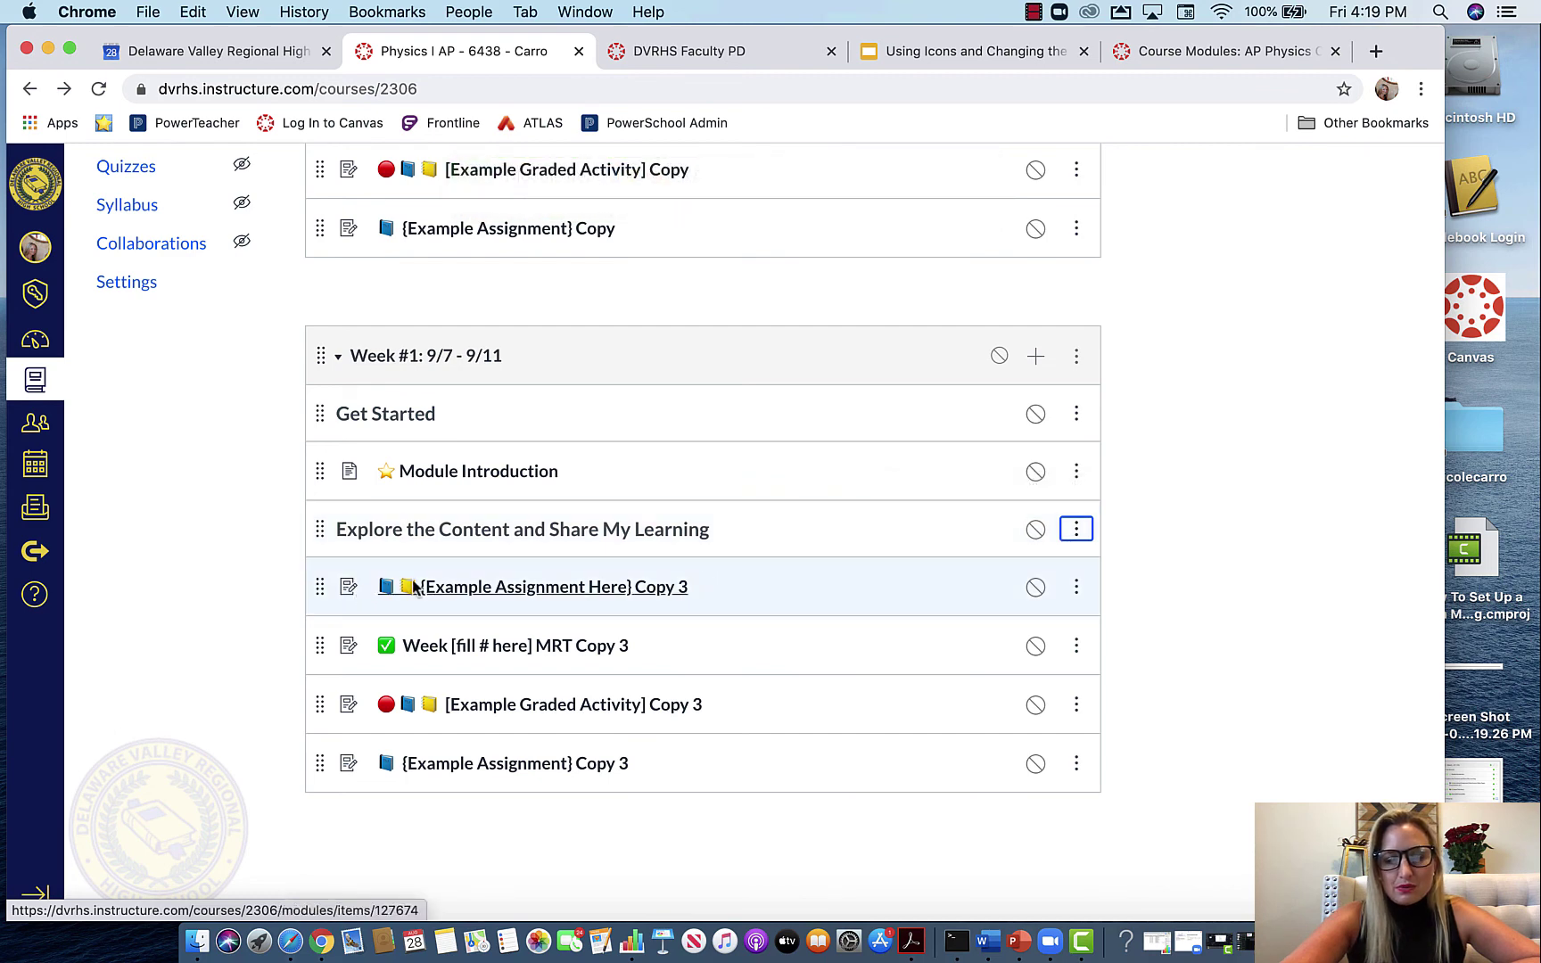
Step: Add a new assignment to Week #1: 9/7 - 9/11 named "EXAMPLE GRADED ACTIVITY", preceded by yellow book and red circle emojis
click(1036, 357)
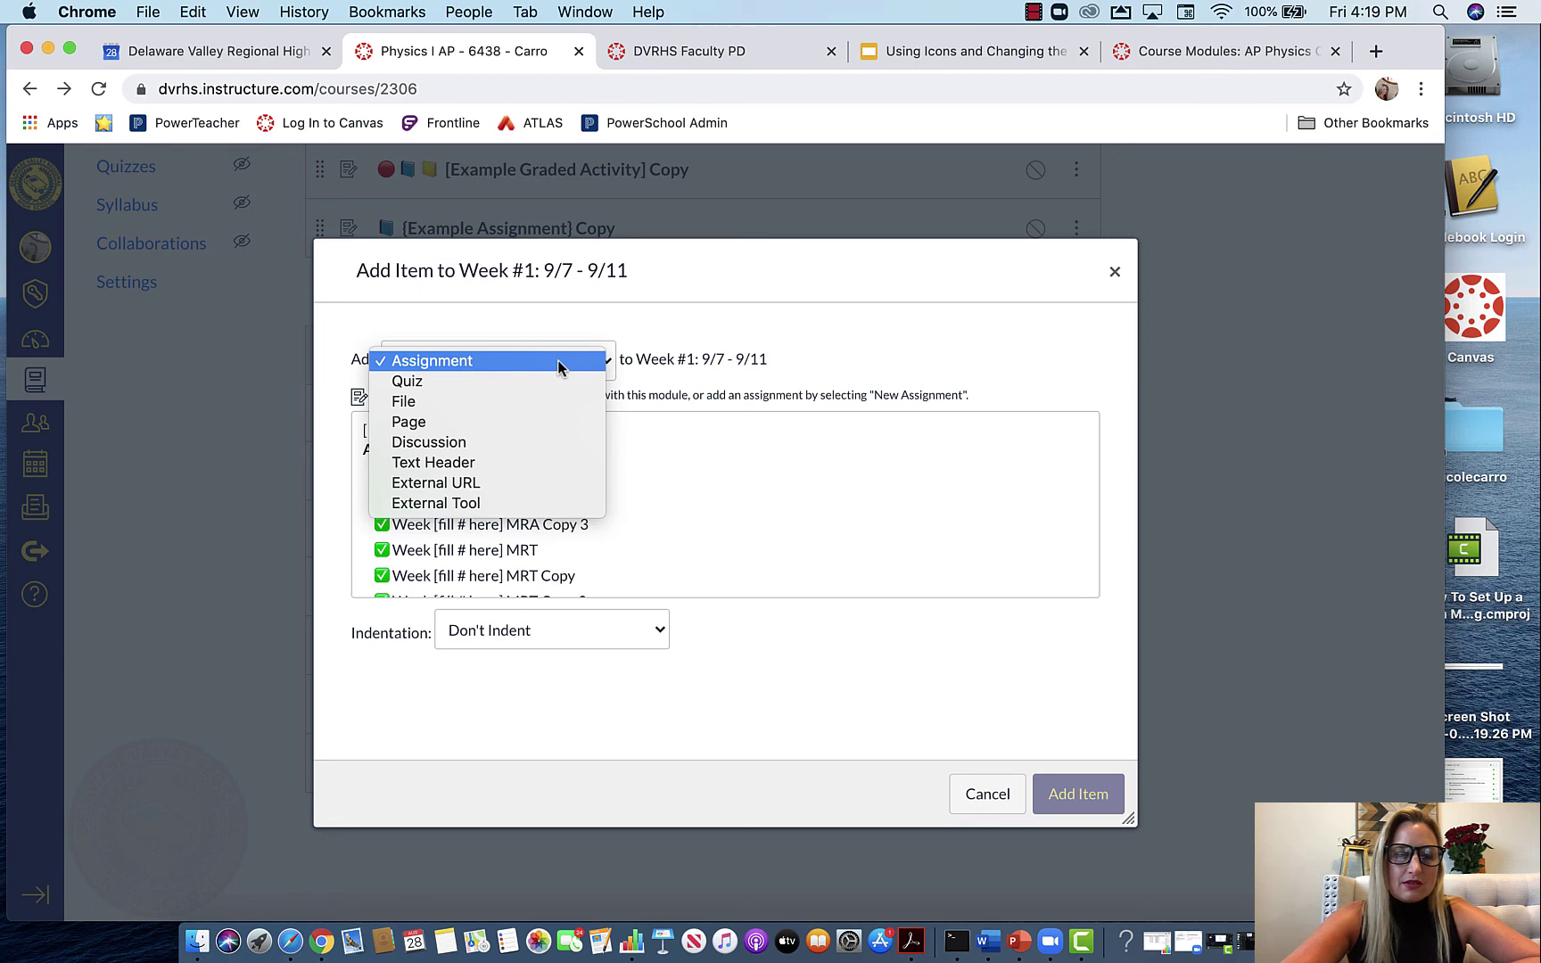
click(567, 363)
click(479, 433)
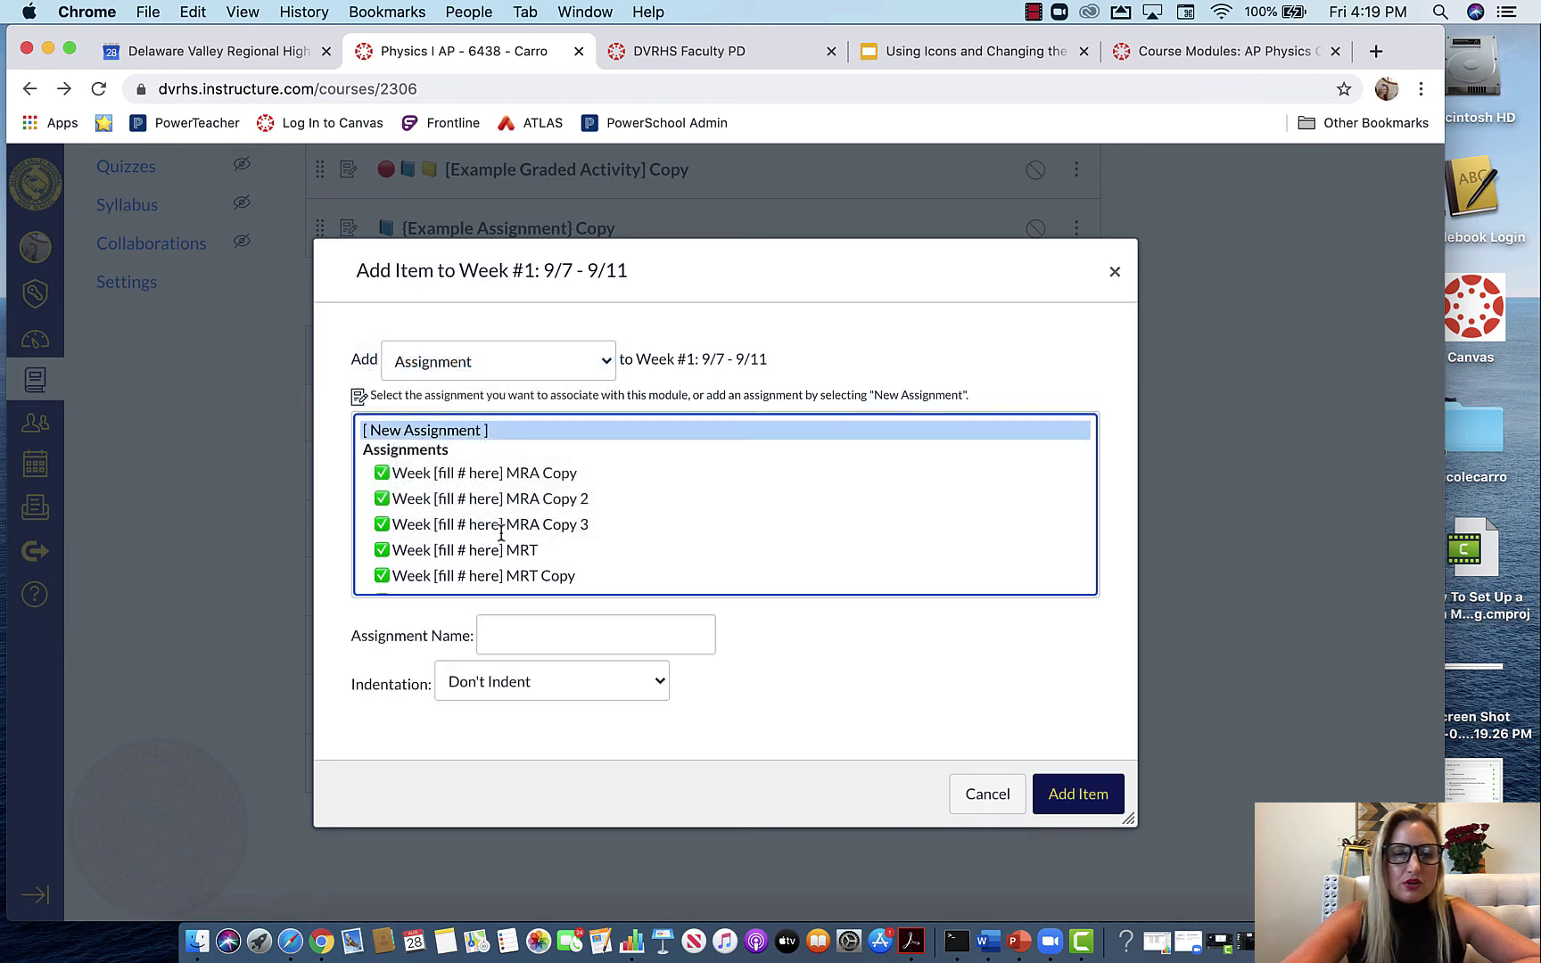
click(546, 640)
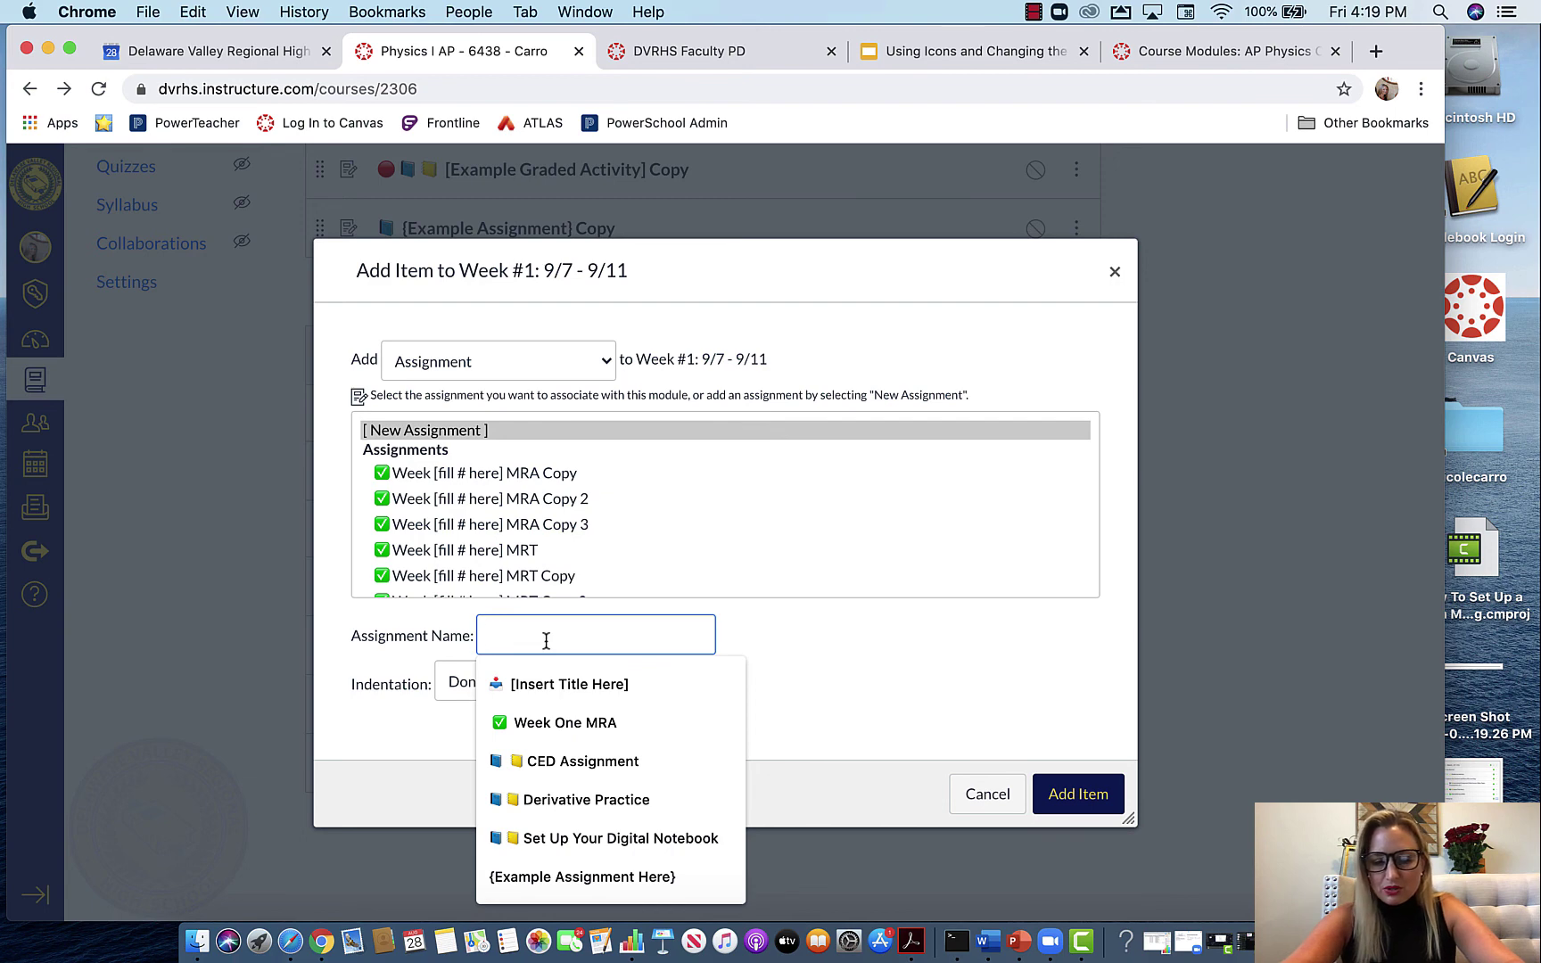
key(ctrl+super+space)
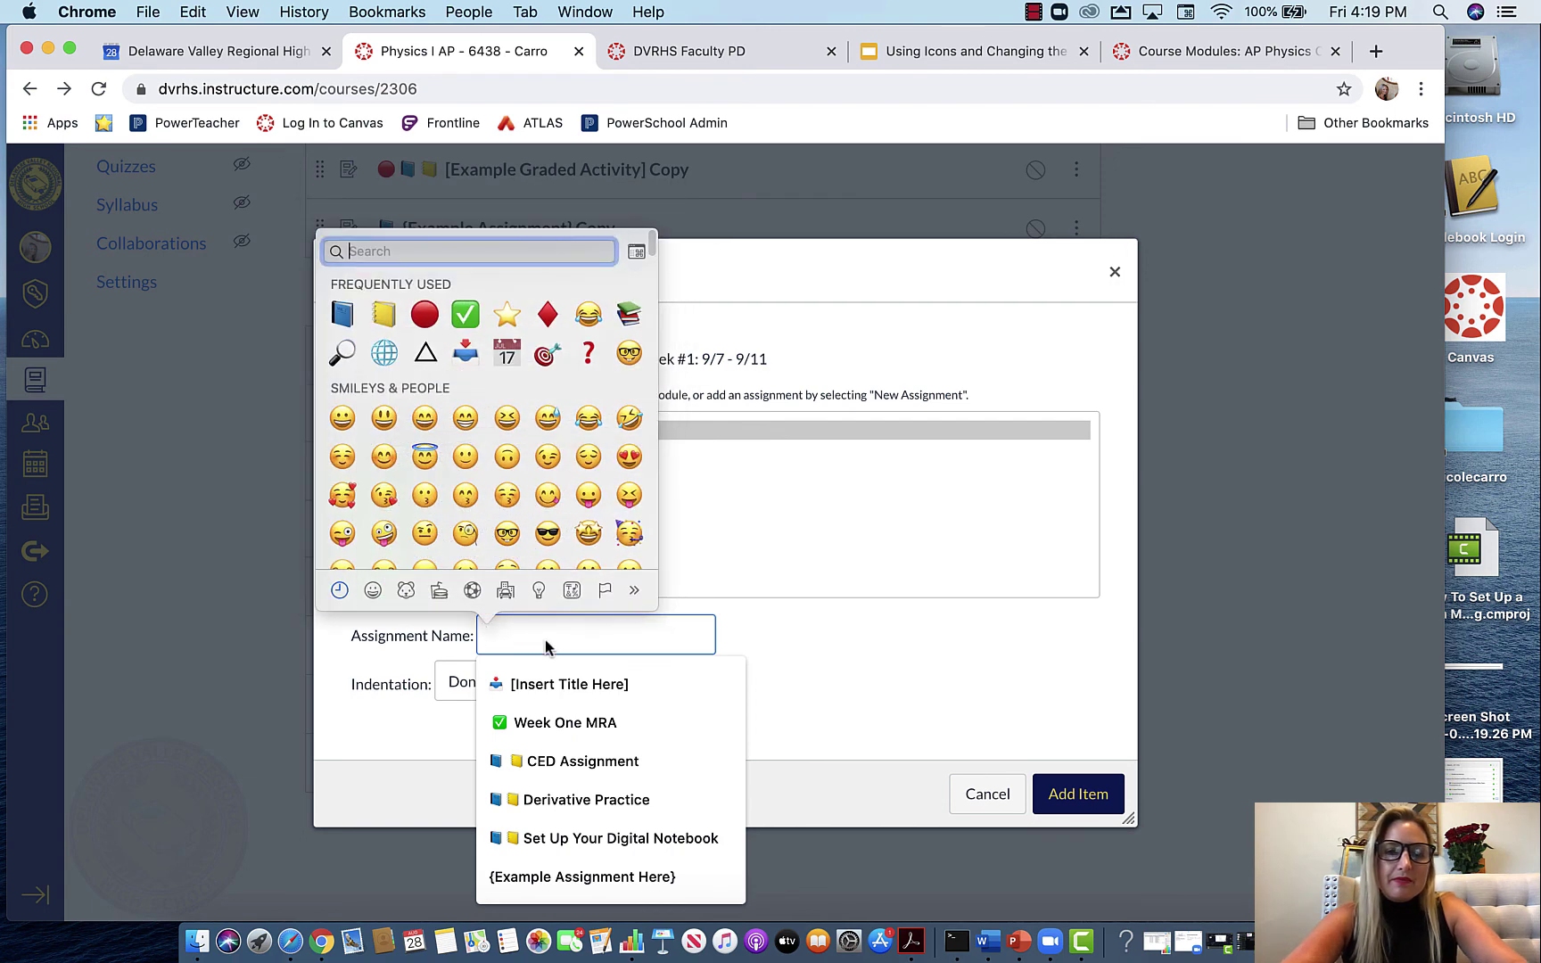
click(383, 316)
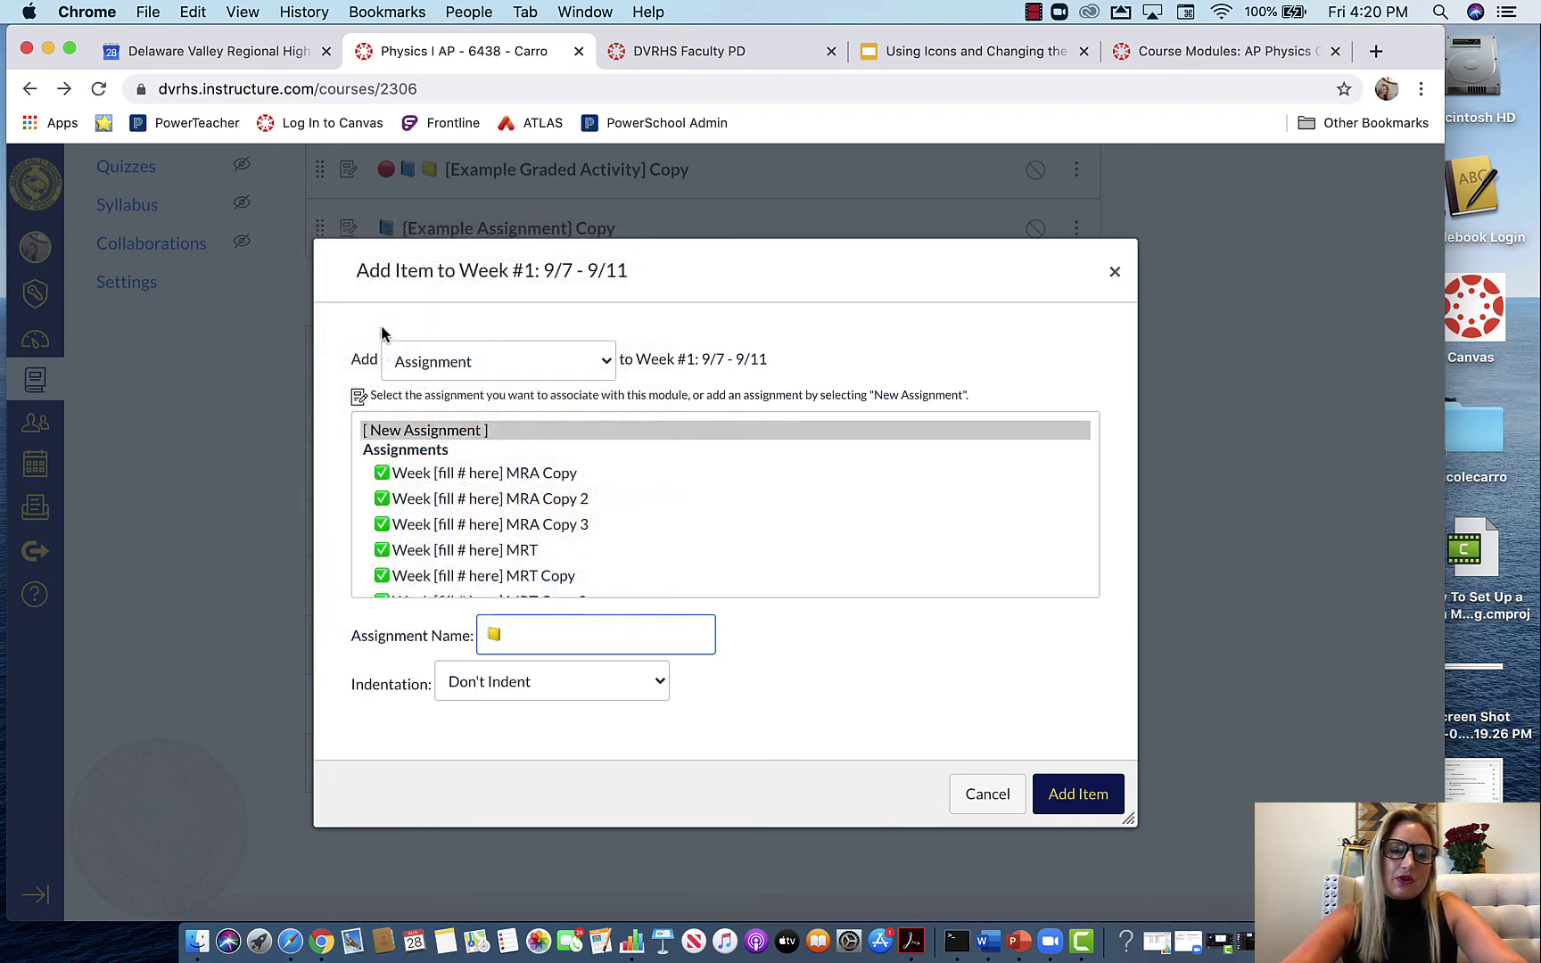
key(ctrl+super+space)
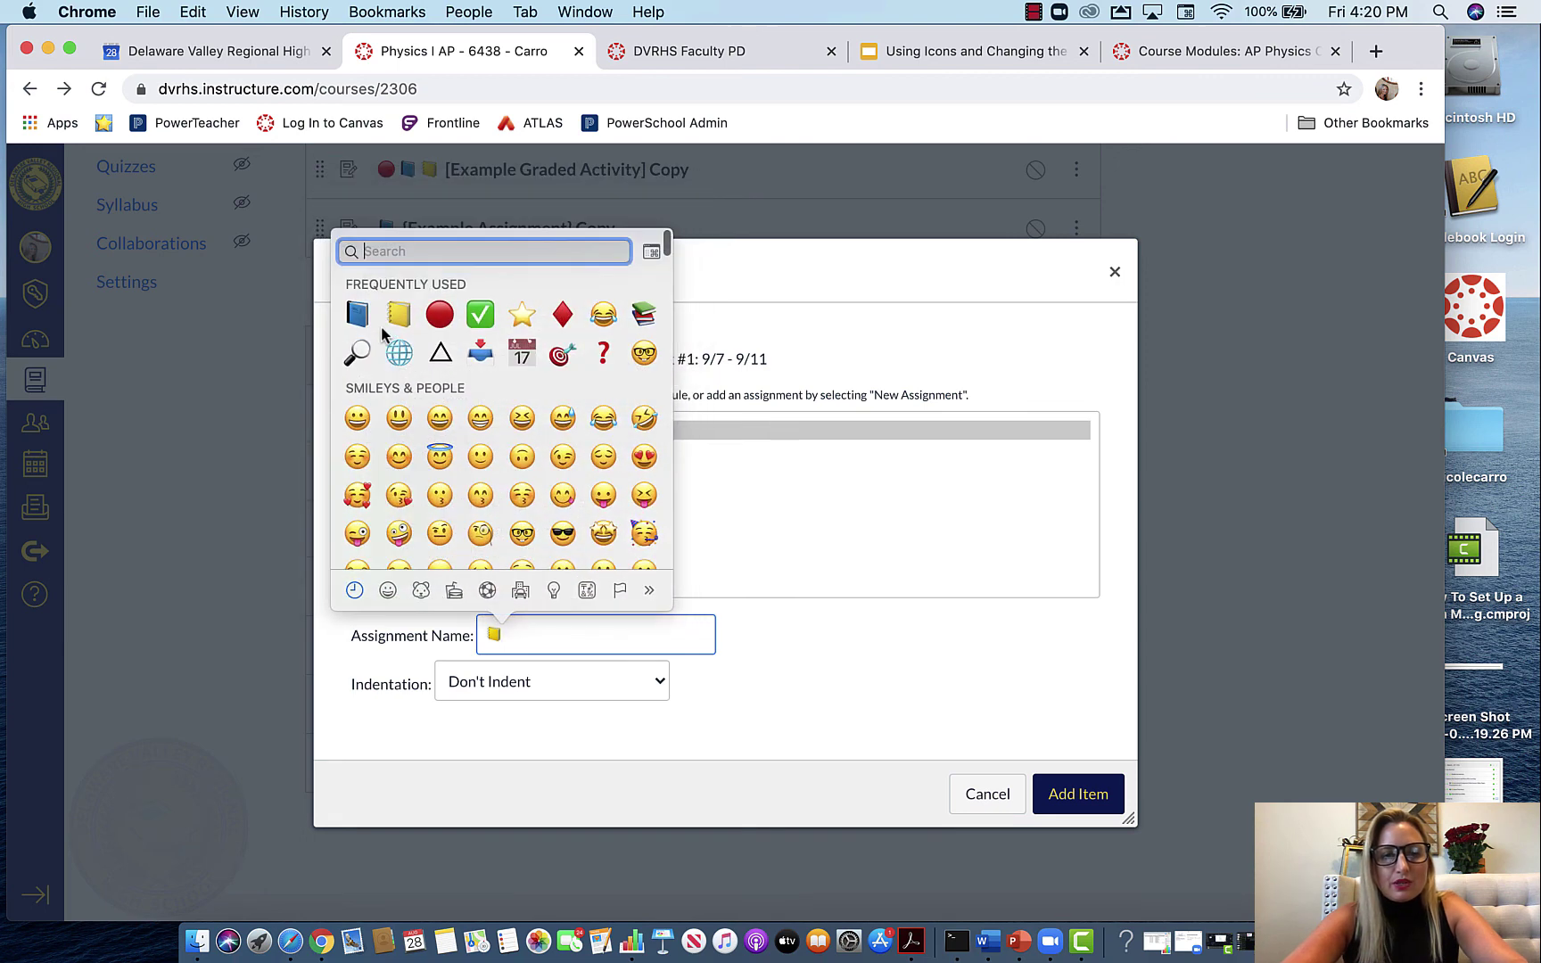
click(439, 313)
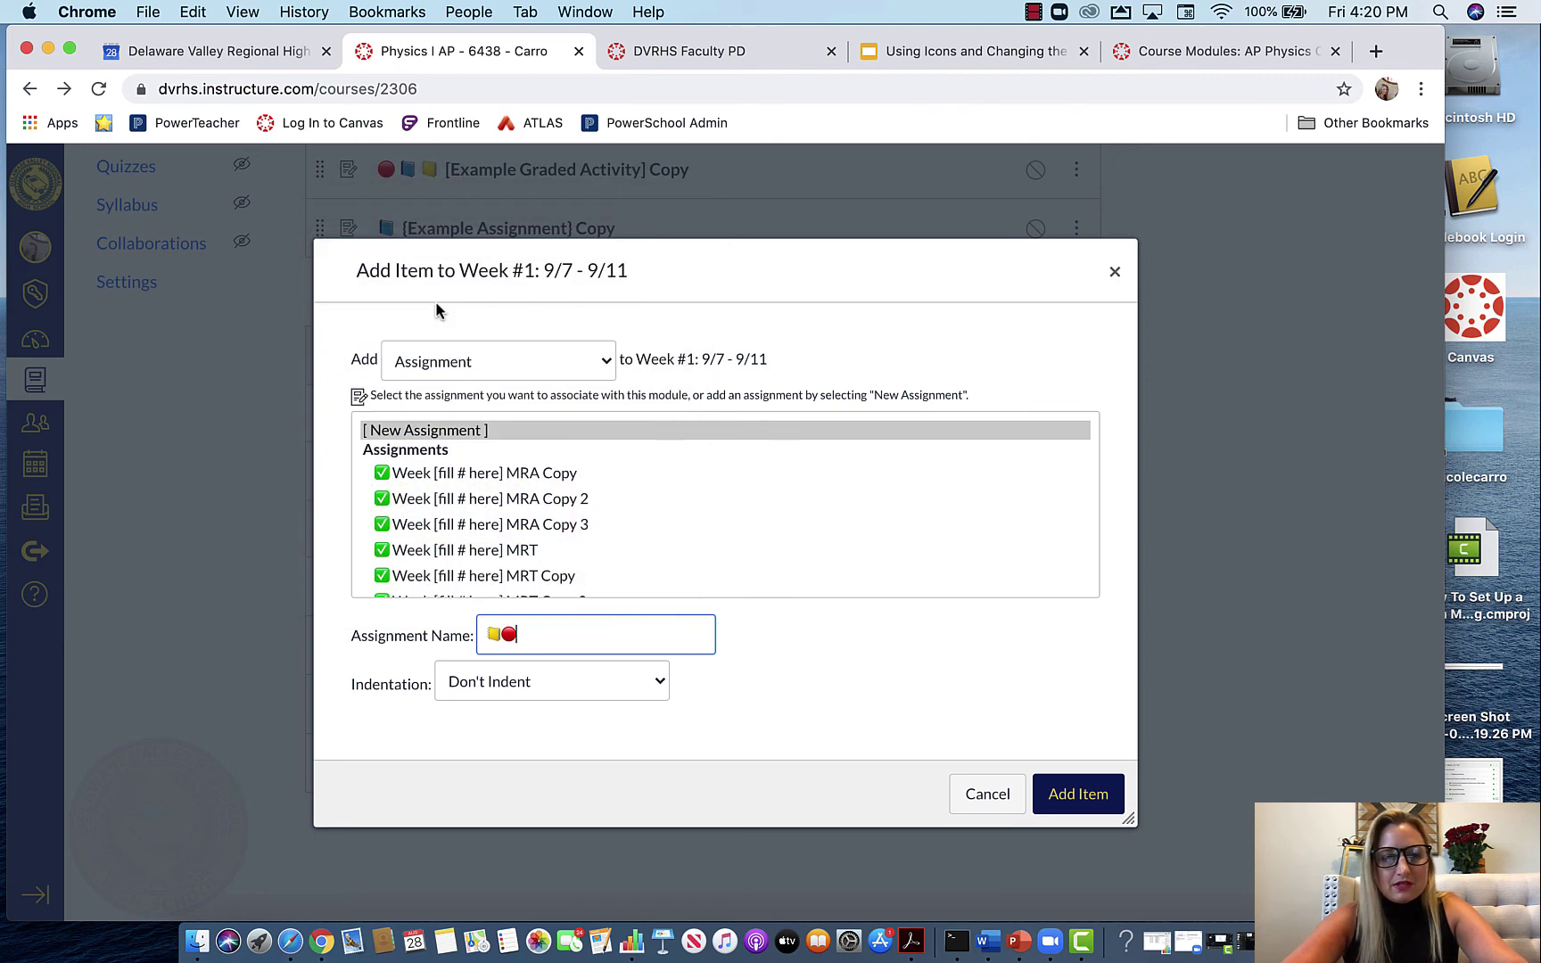
text(EXAM)
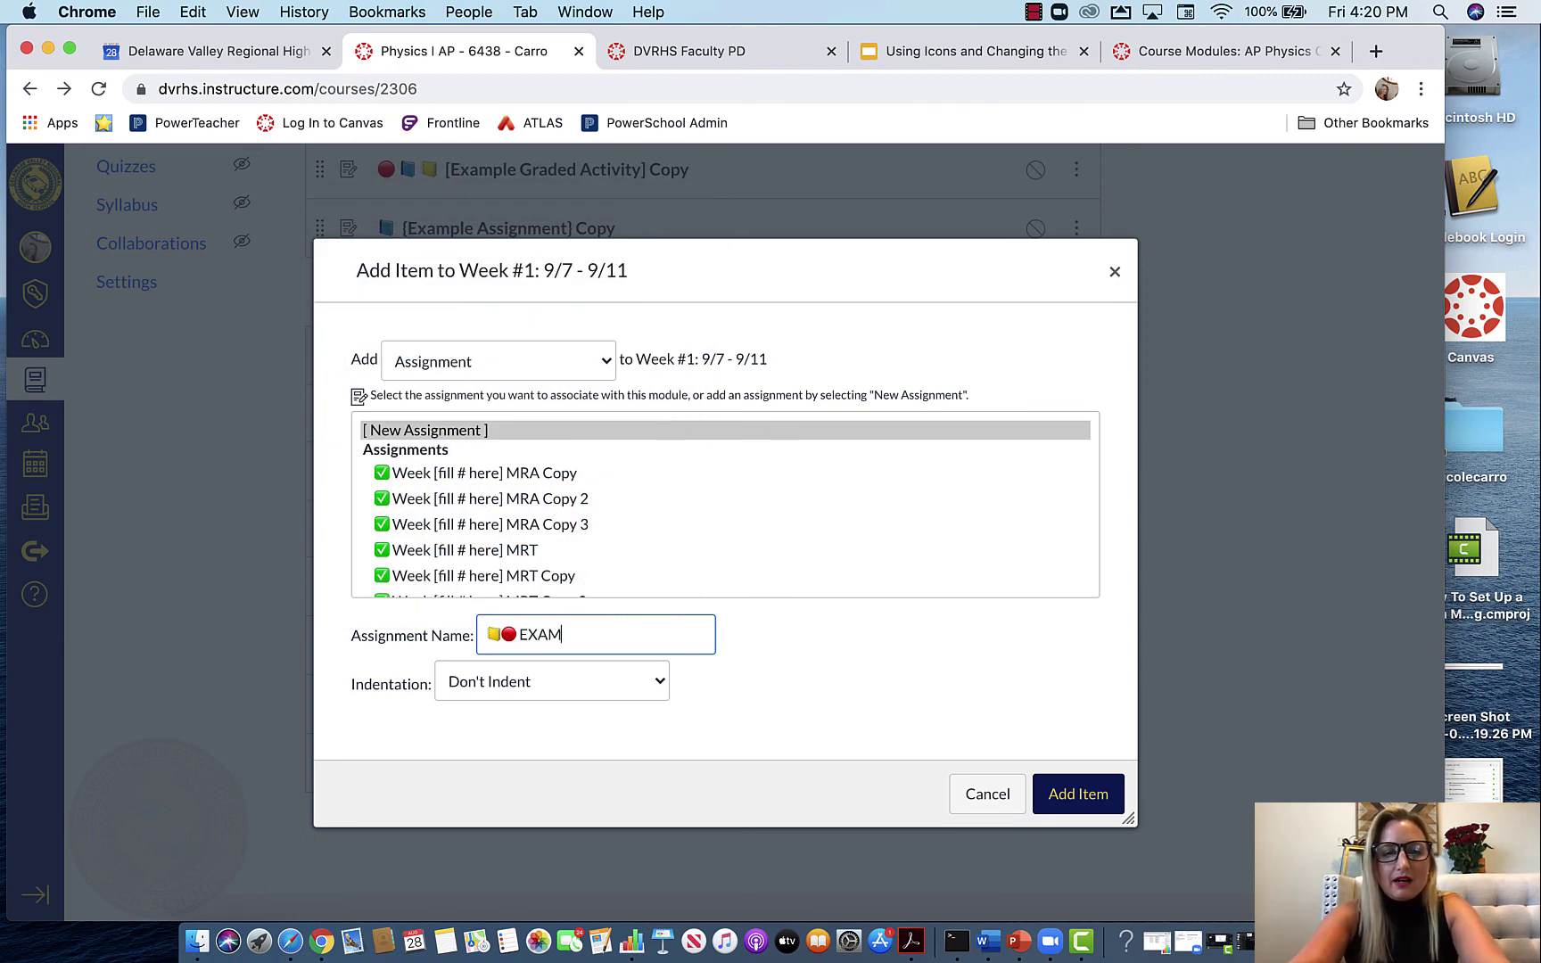
text(PLE GRADED AC)
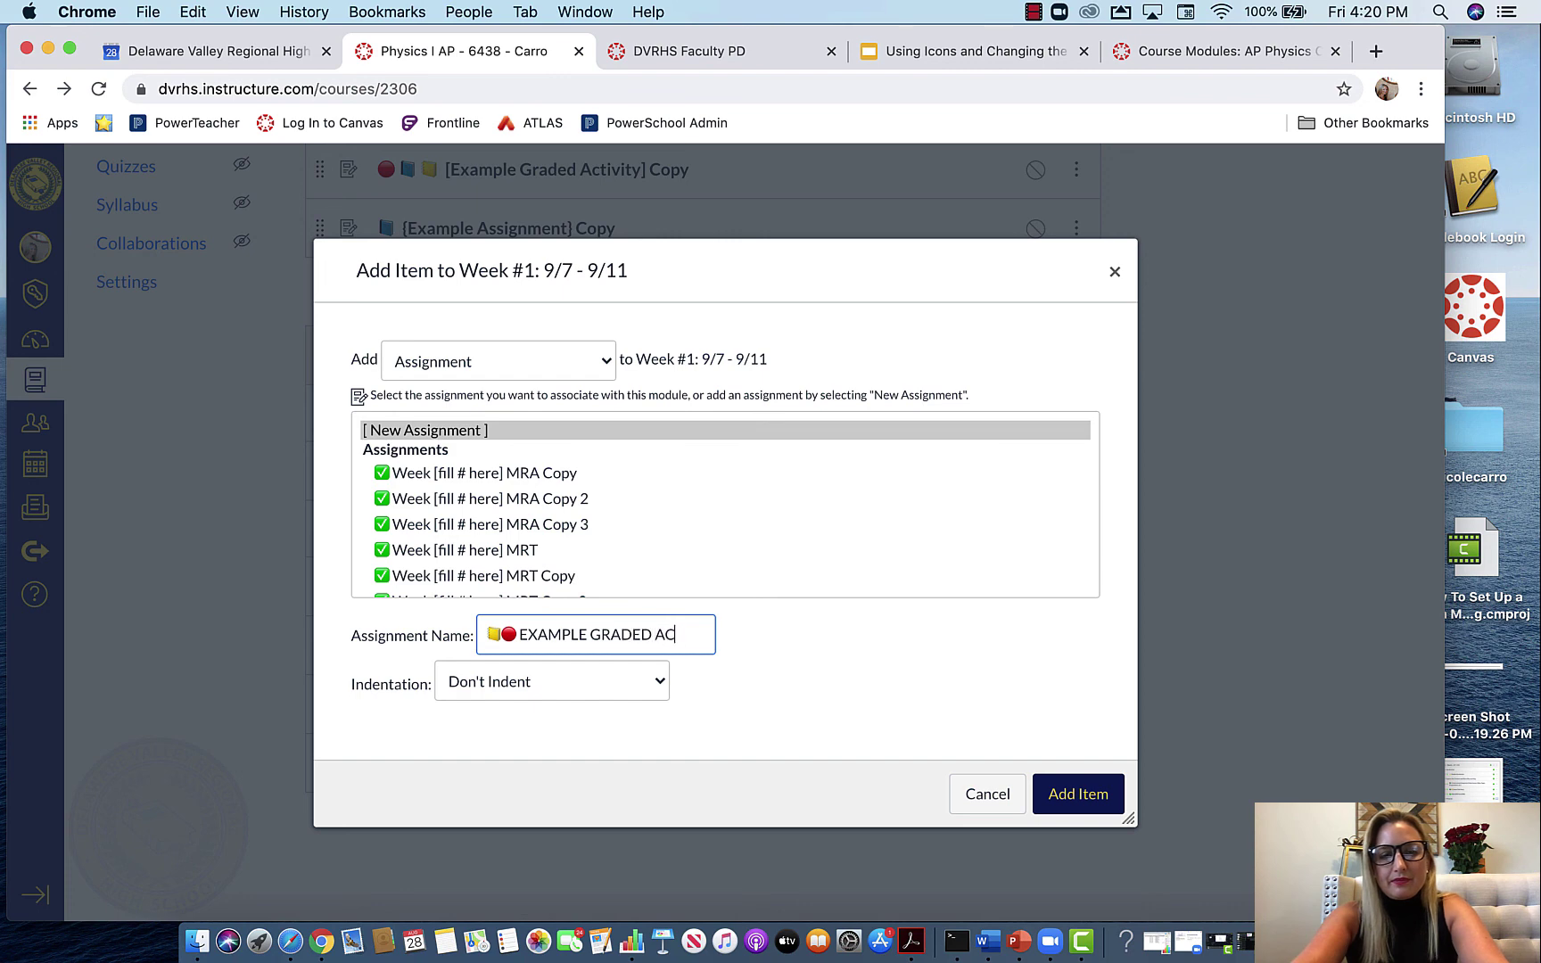
text(TIVITY)
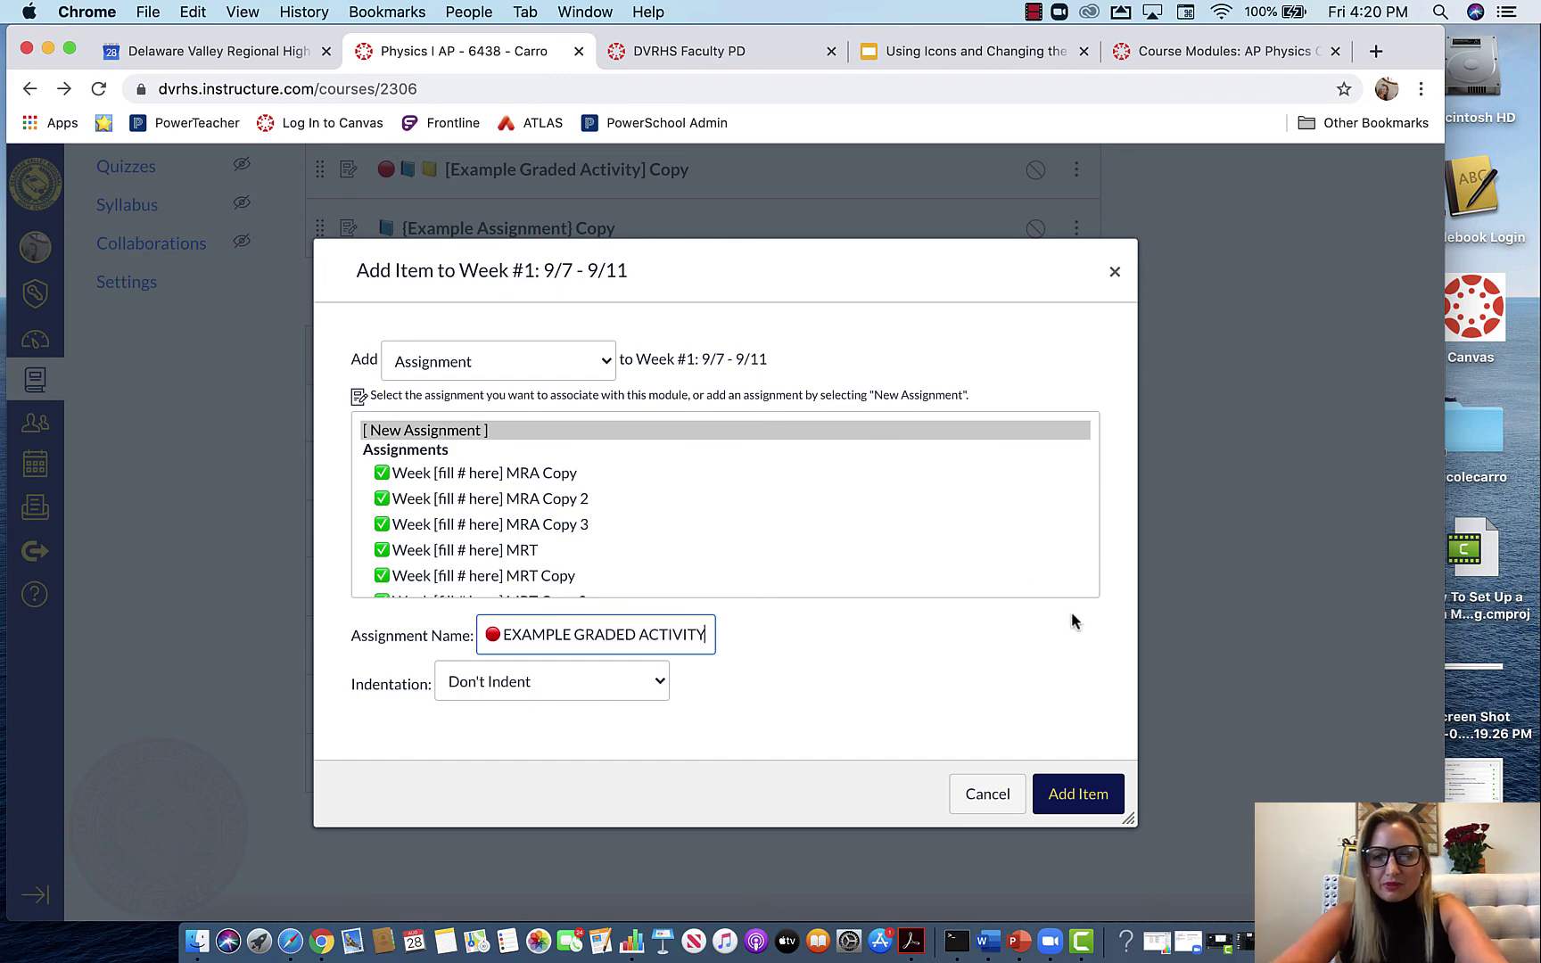
click(1081, 795)
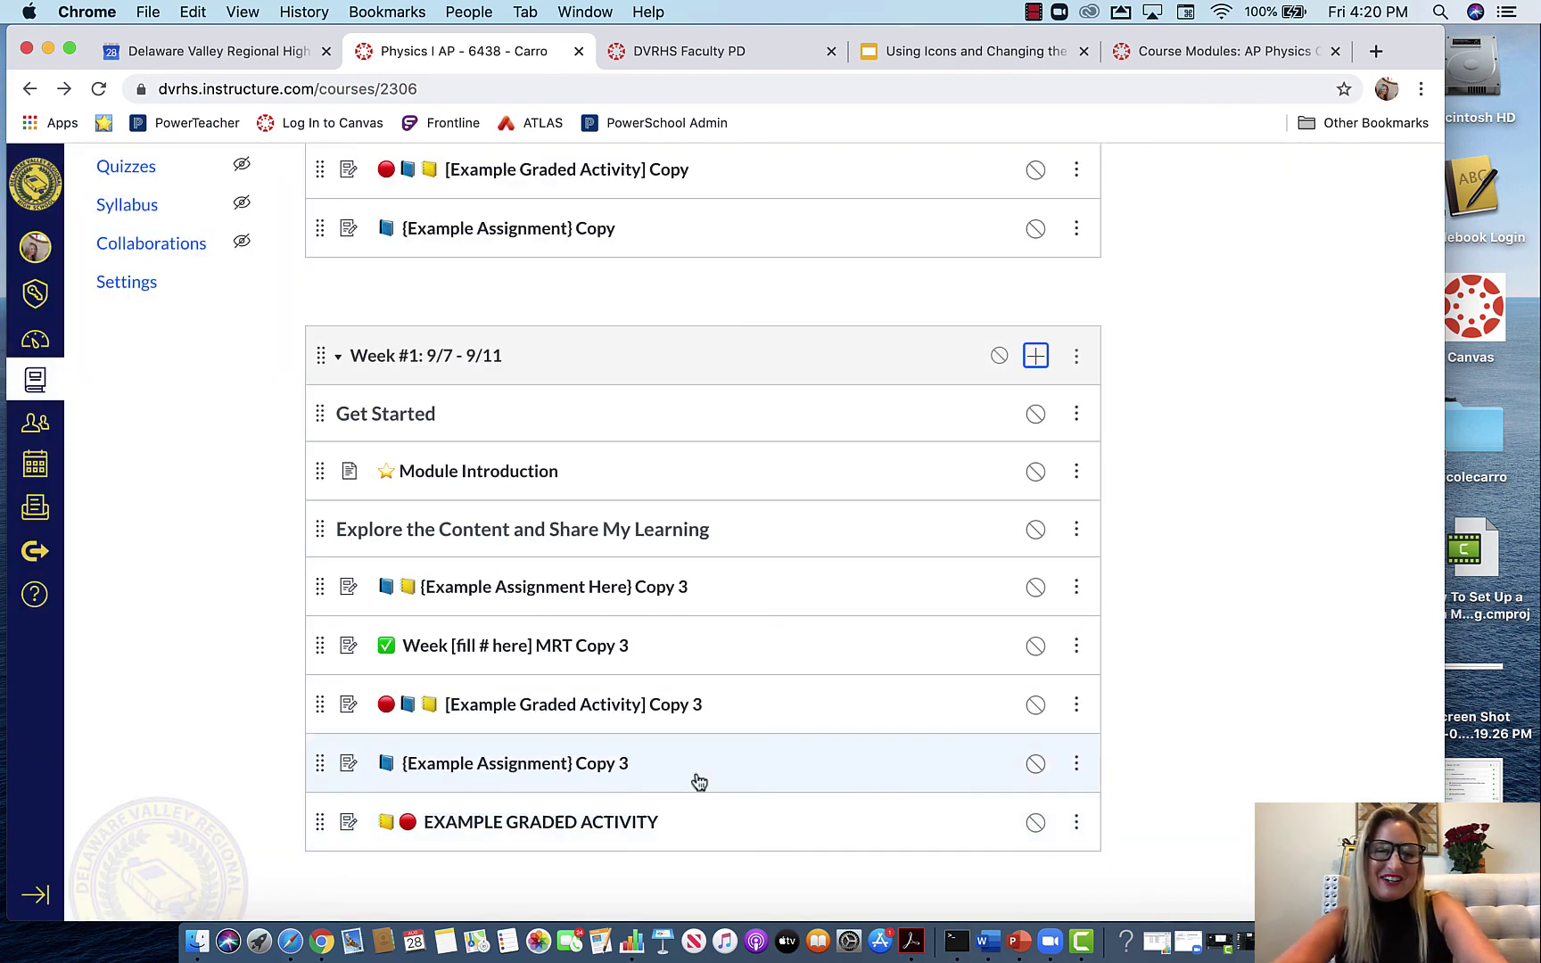
Step: Move EXAMPLE GRADED ACTIVITY directly below the "Explore the Content and Share My Learning" header in the Week #1 module
drag(320, 823, 369, 584)
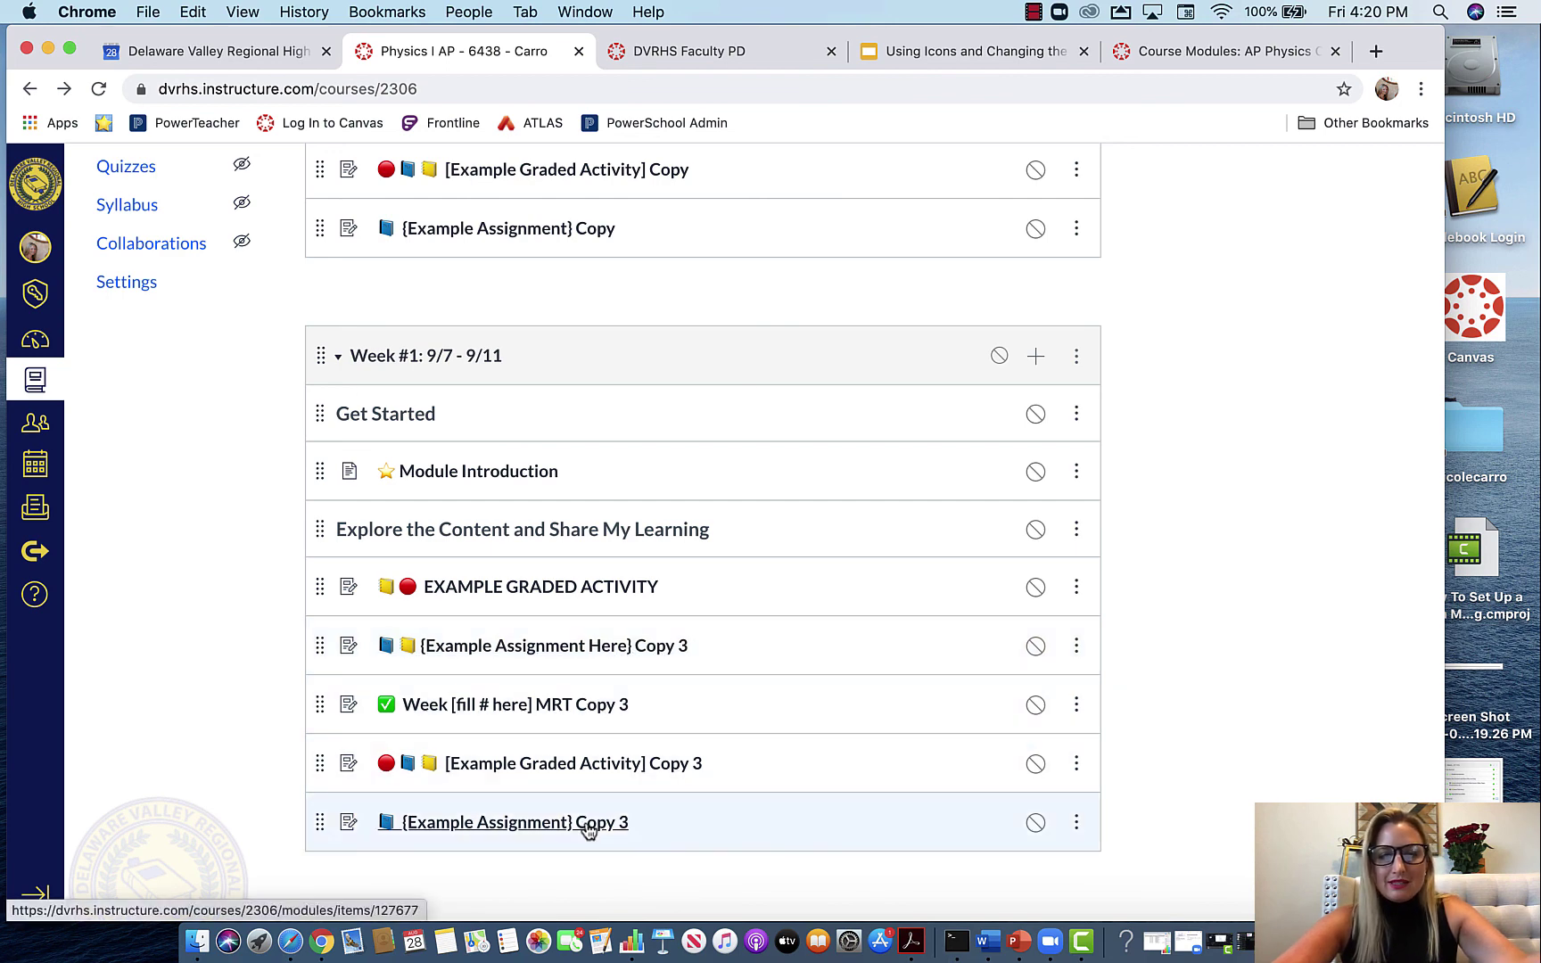
scroll(578, 735, down, 2)
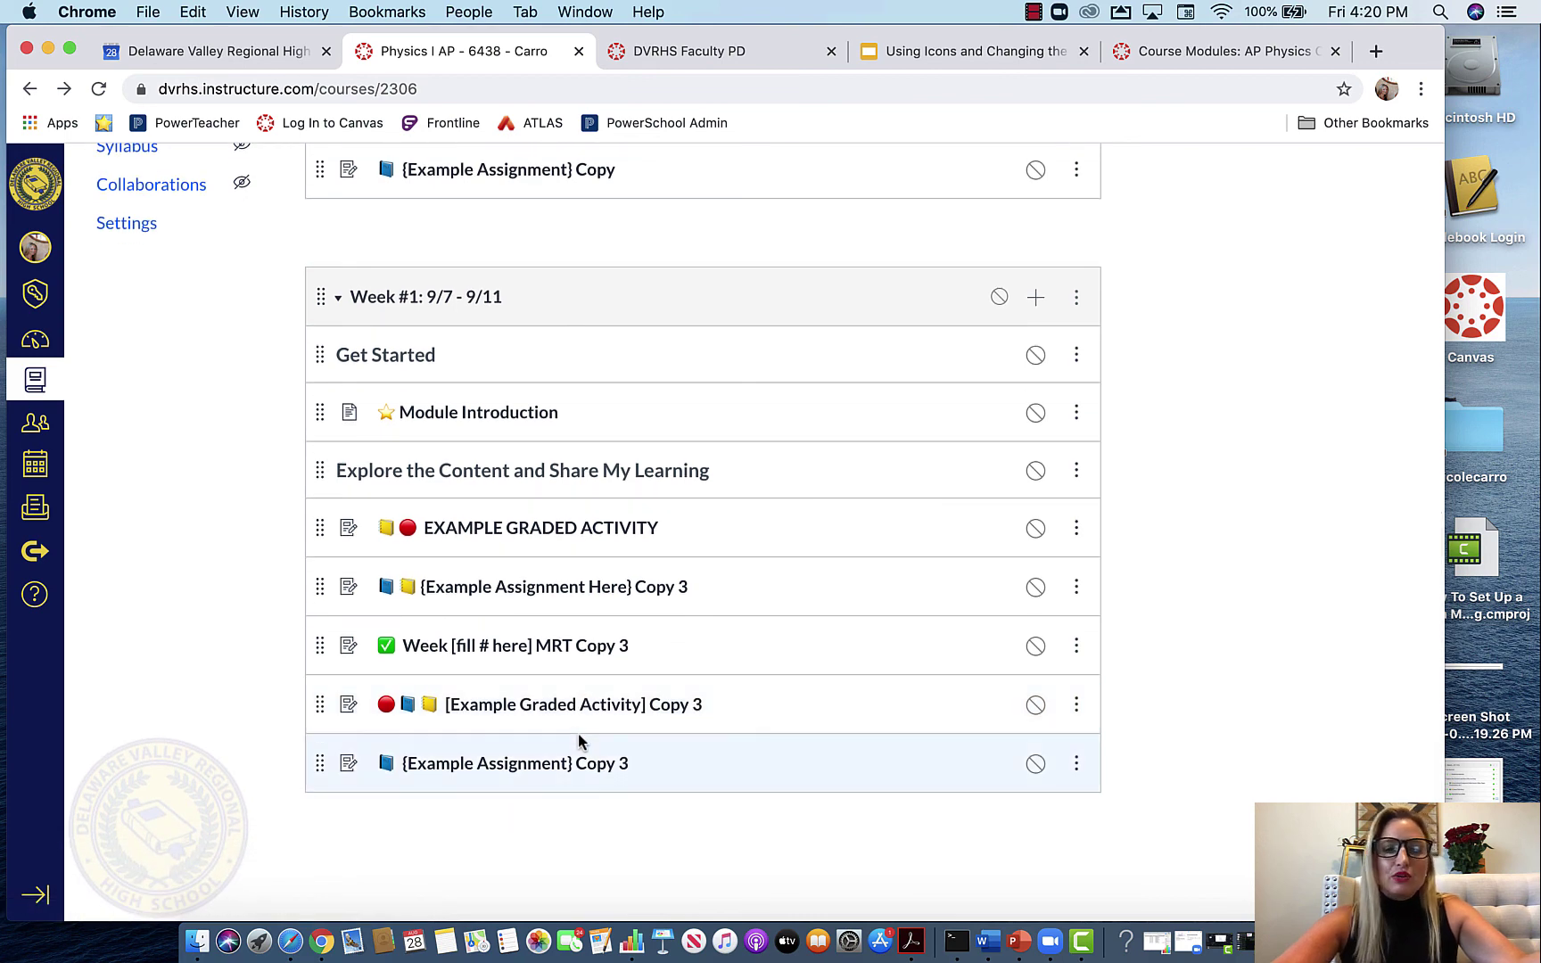
scroll(578, 733, up, 1)
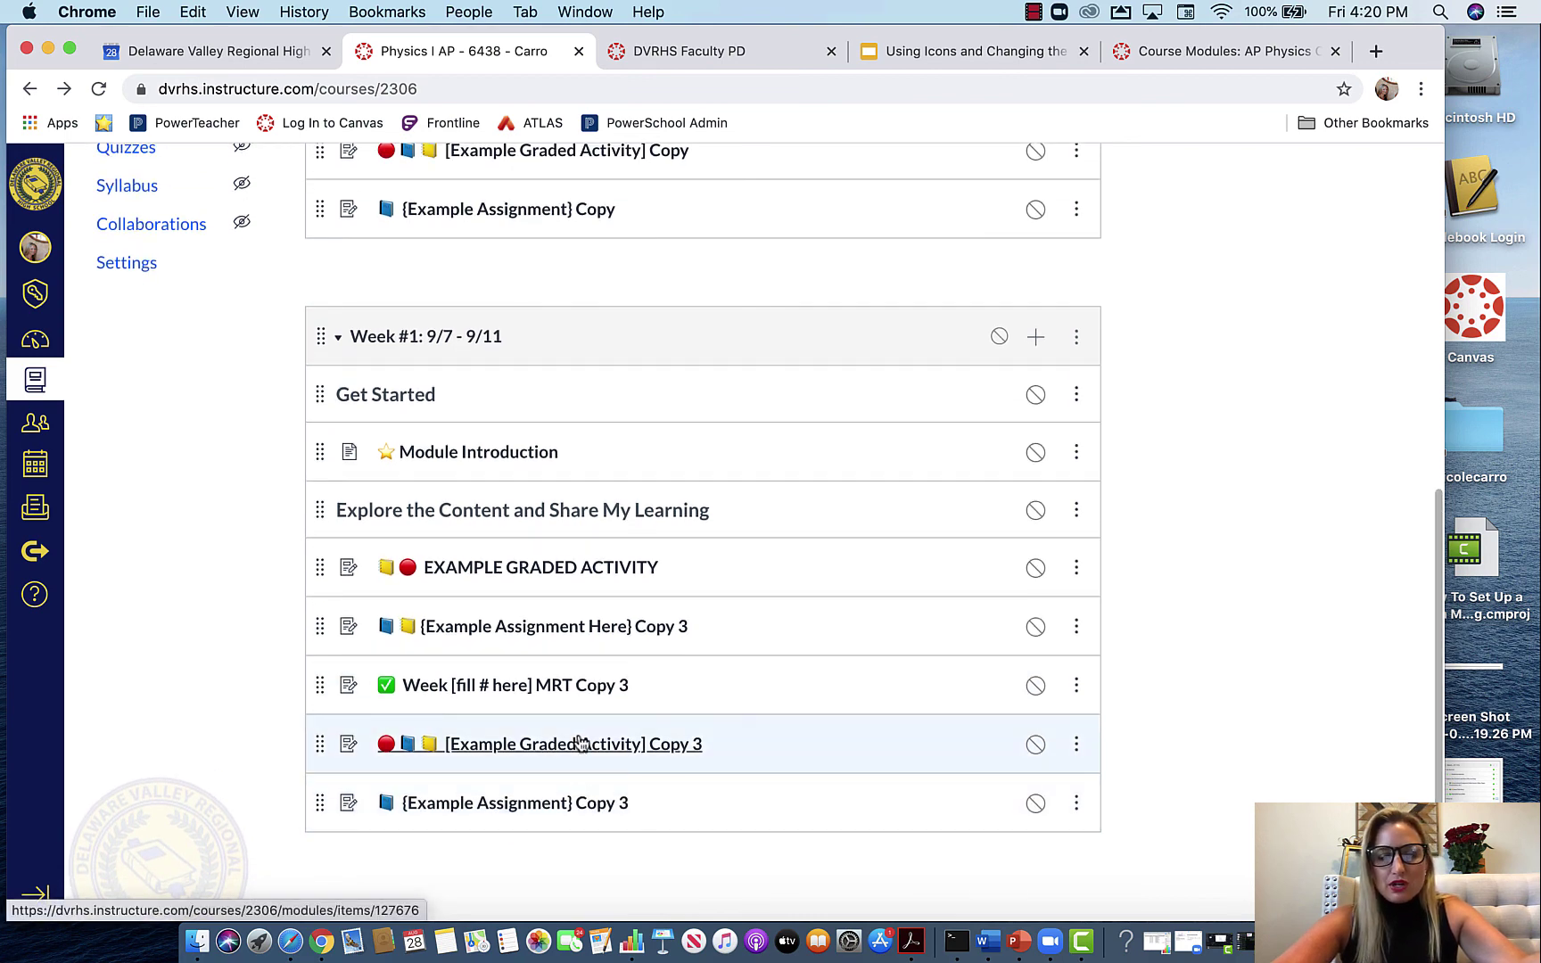
scroll(580, 740, down, 1)
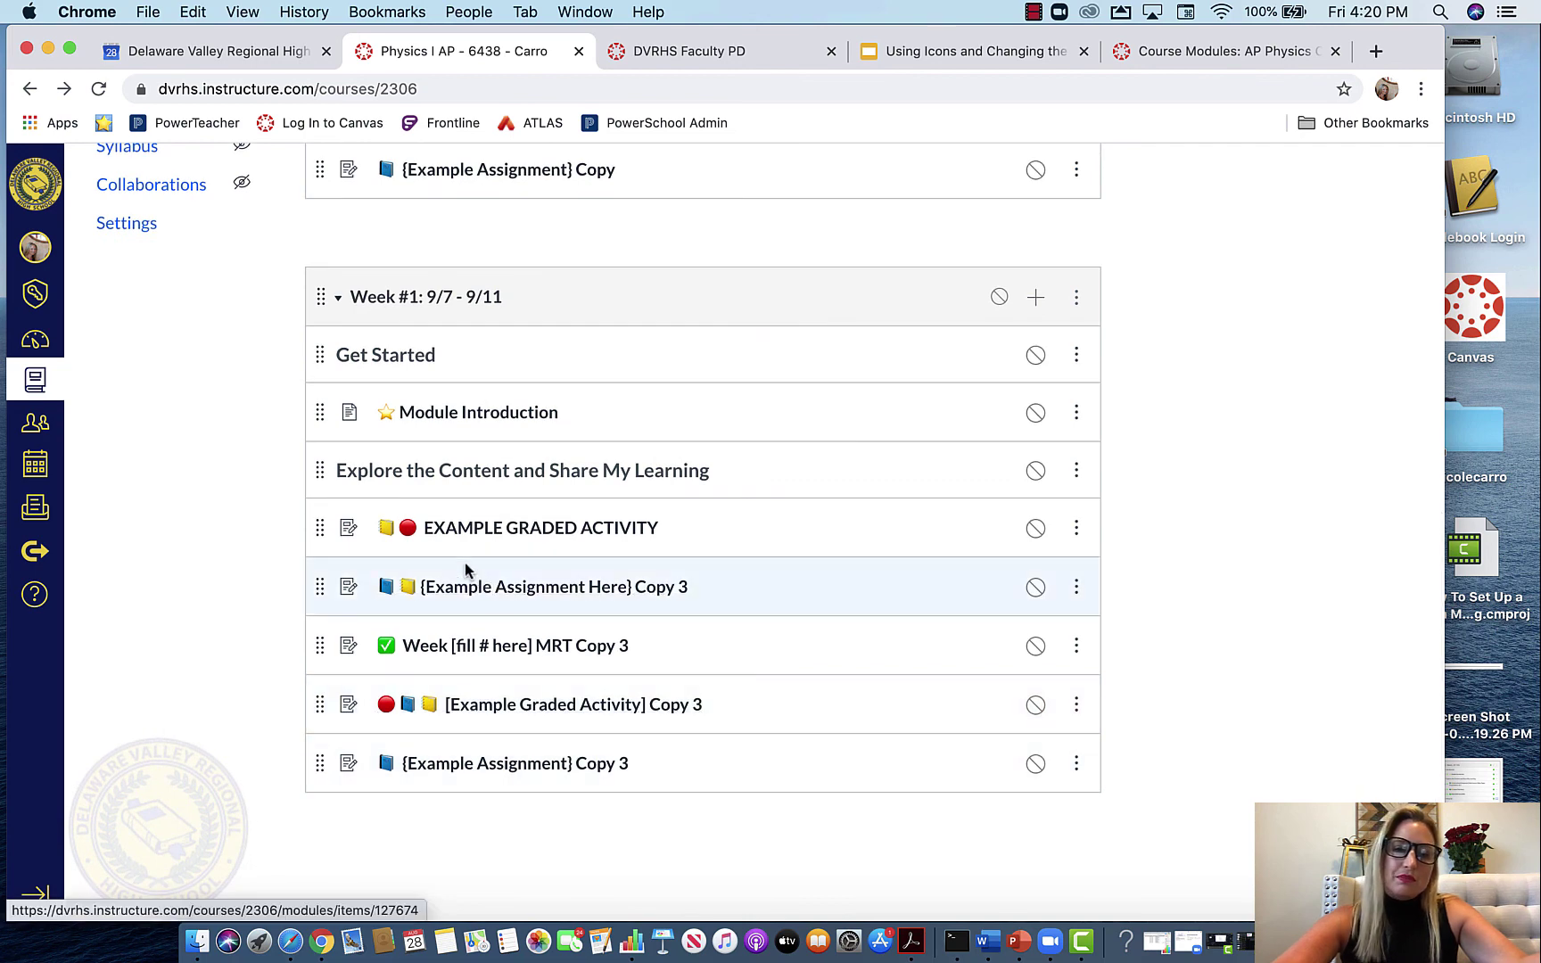